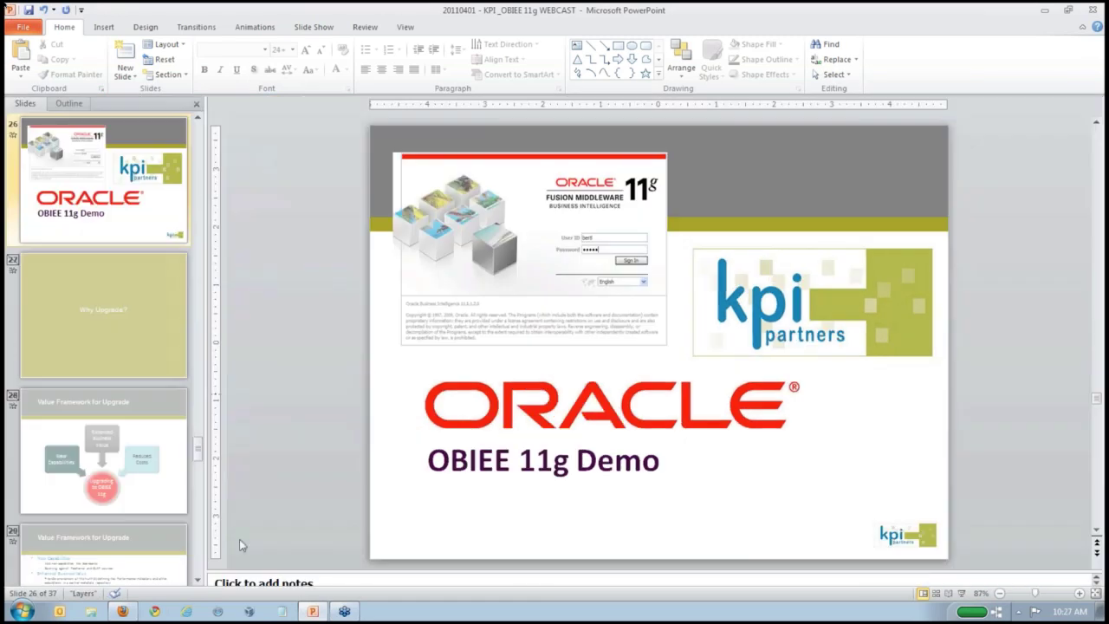
# - Bring the 'Oracle BIEE Home - Mozilla Firefox' window to the front
pyautogui.click(123, 612)
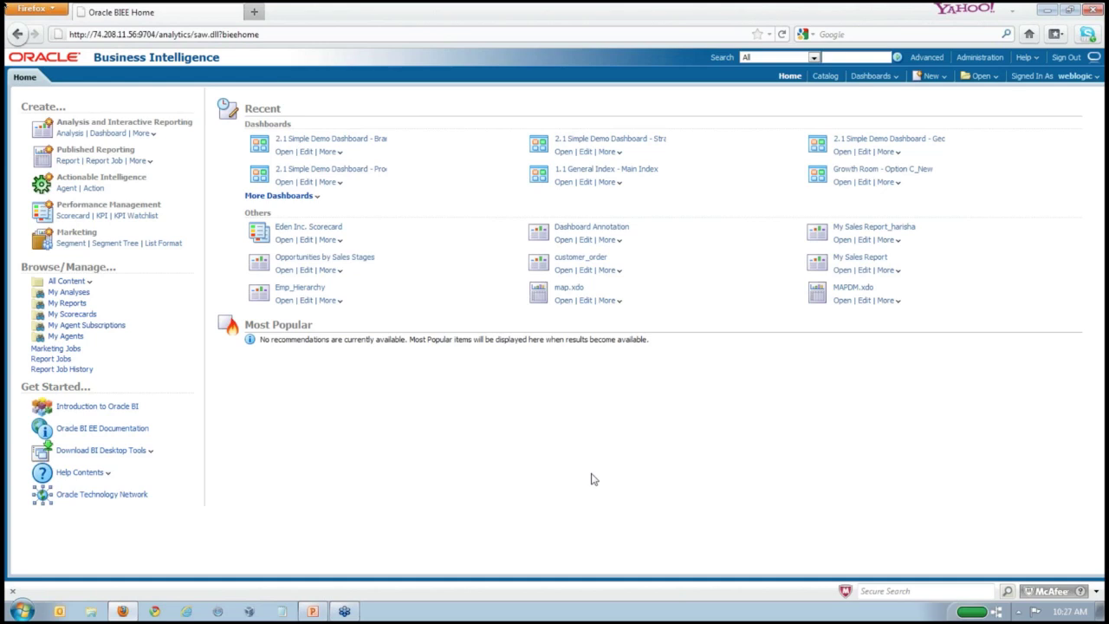
# - Put Firefox in full-screen mode and preview the extra analysis creation options
pyautogui.press('F11')
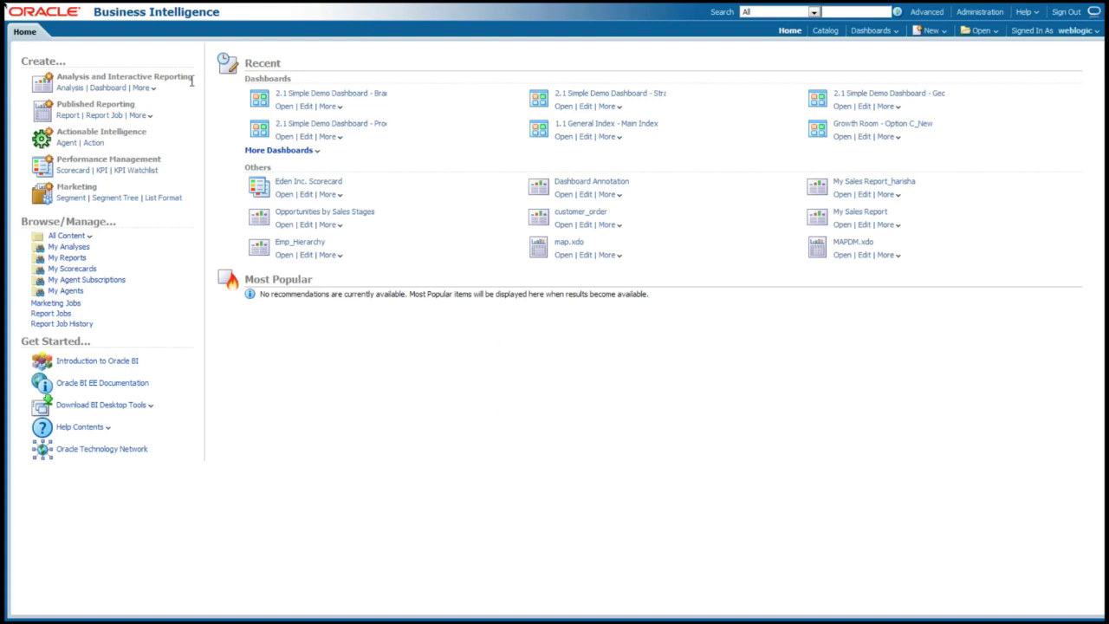
pyautogui.moveTo(191, 80); pyautogui.dragTo(53, 83)
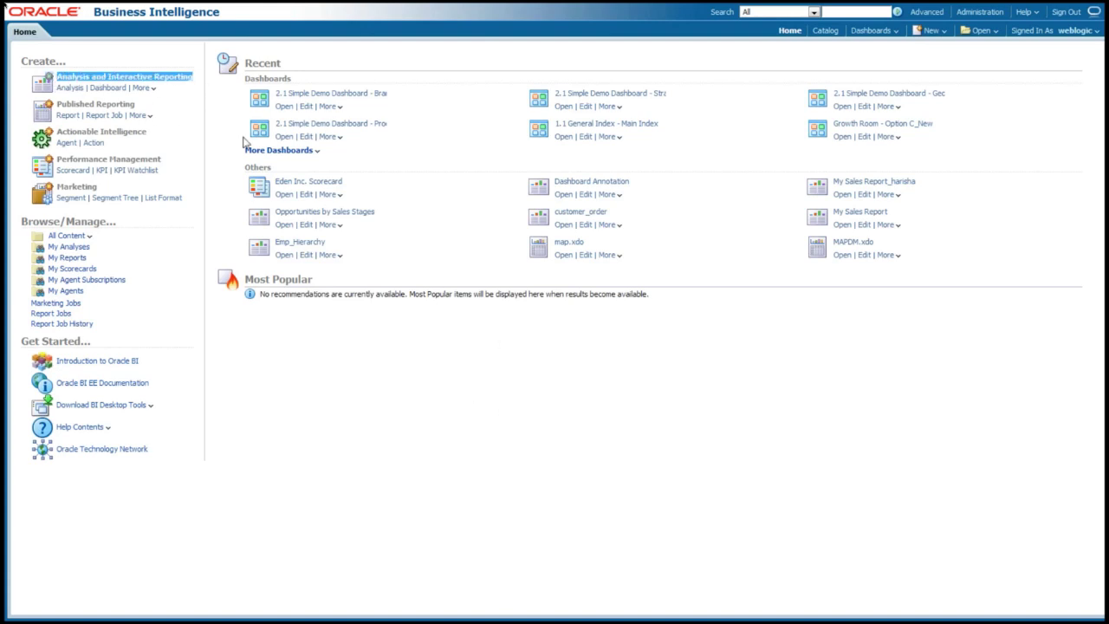
pyautogui.click(152, 89)
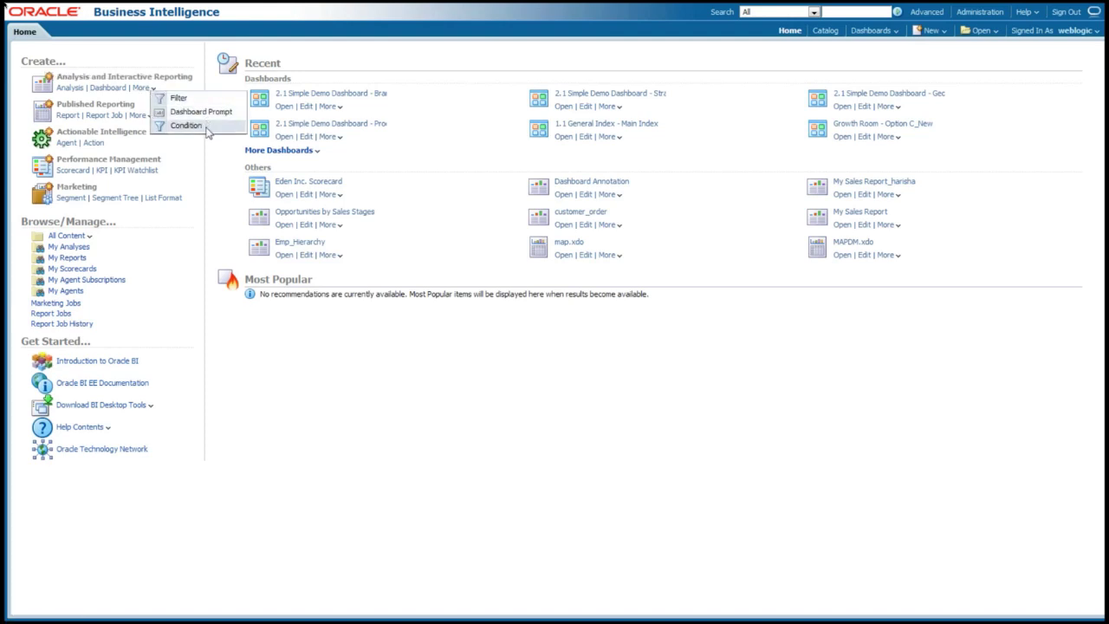
pyautogui.click(431, 428)
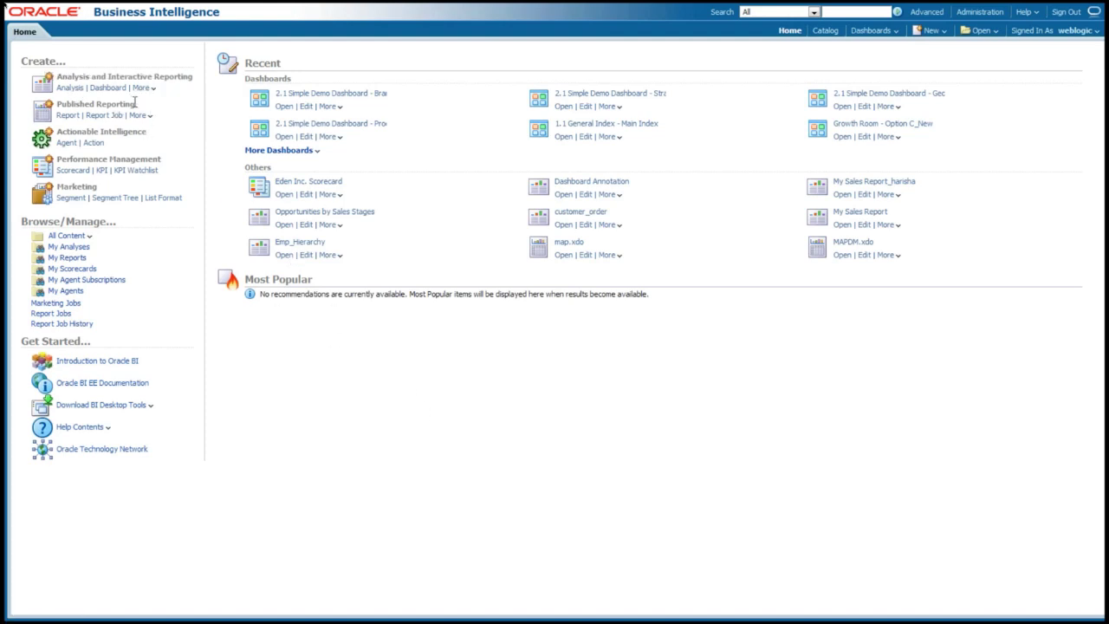
# - Highlight the Create and Browse/Manage sections on the Home page
pyautogui.moveTo(136, 105); pyautogui.dragTo(56, 103)
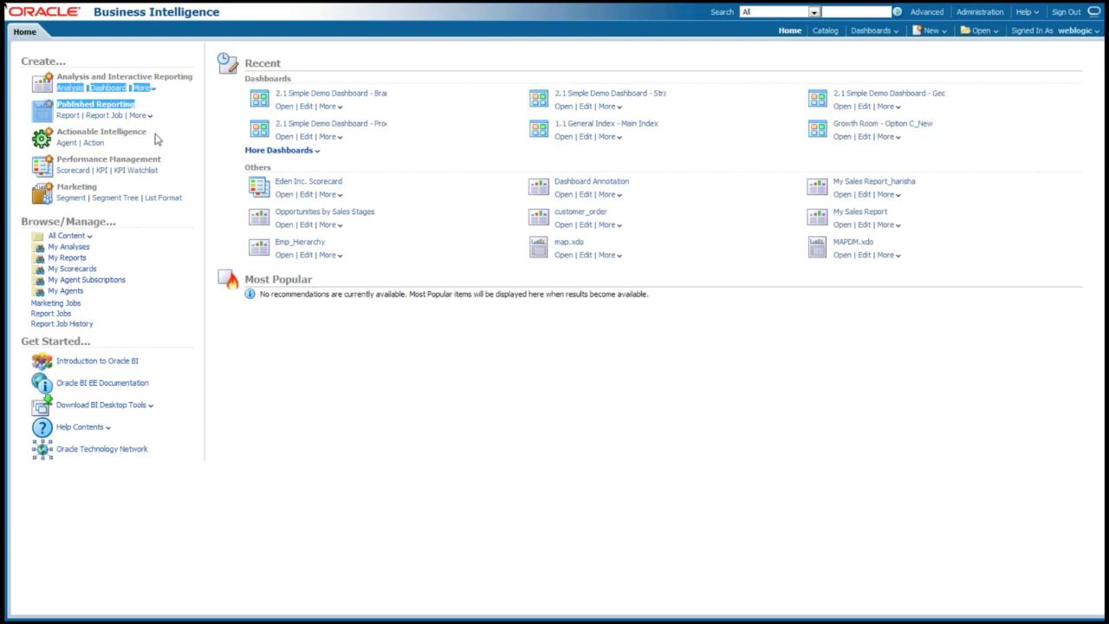
pyautogui.moveTo(149, 133); pyautogui.dragTo(56, 142)
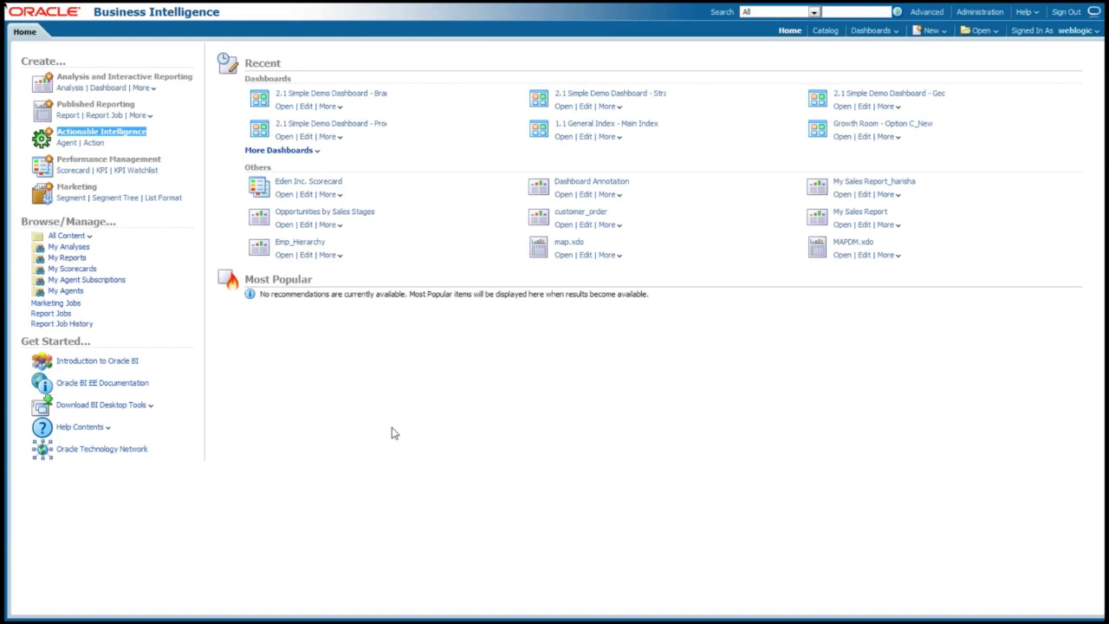
pyautogui.click(468, 512)
pyautogui.moveTo(130, 228); pyautogui.dragTo(24, 227)
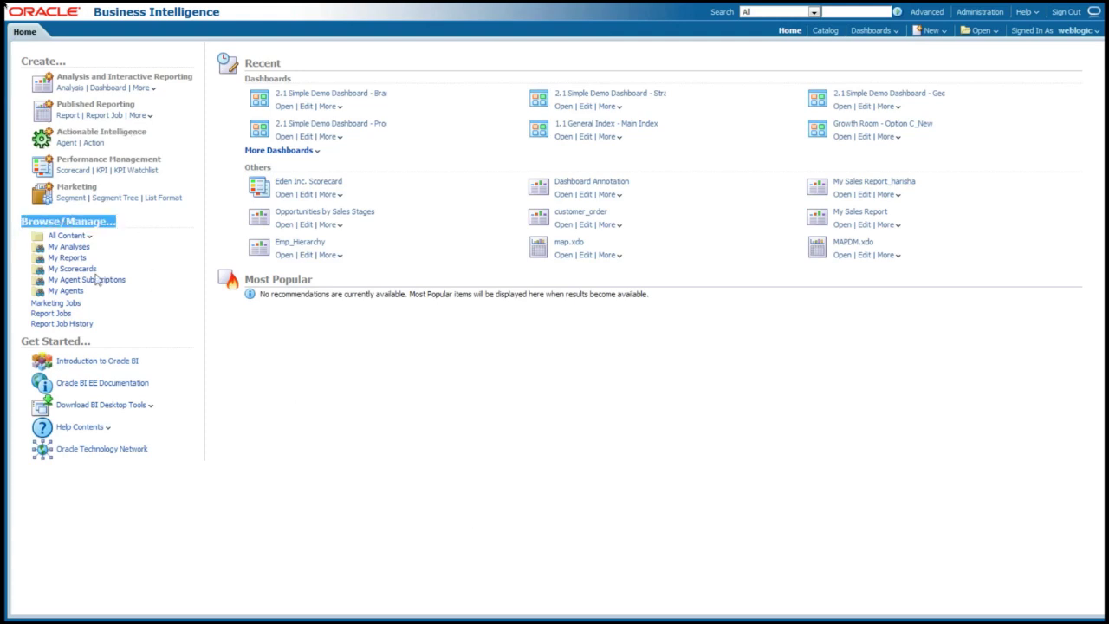
pyautogui.click(357, 468)
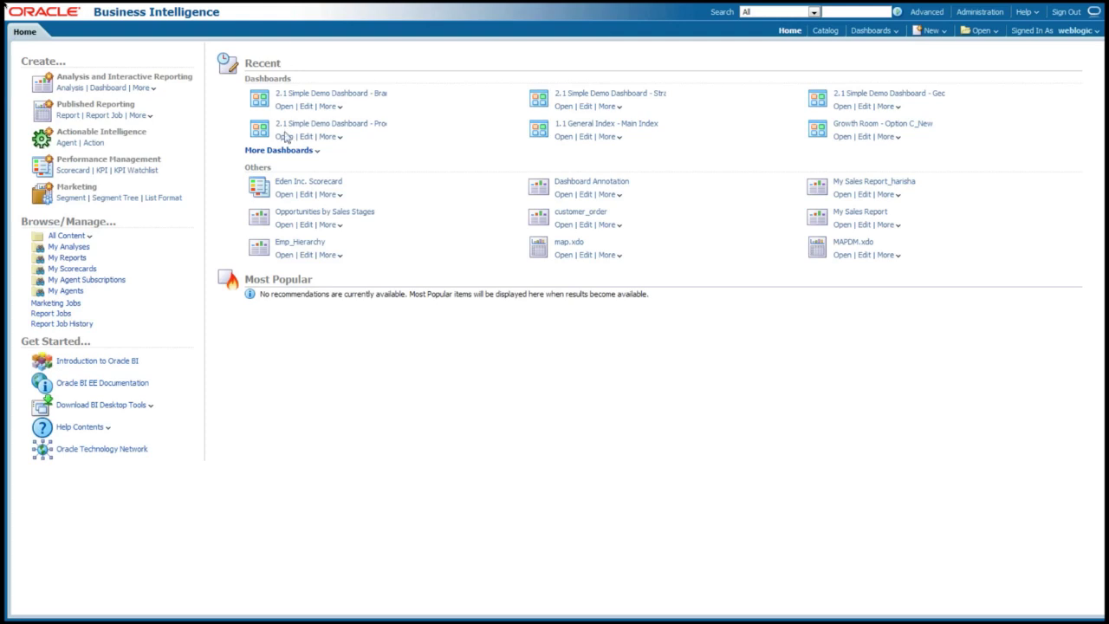
pyautogui.moveTo(295, 66); pyautogui.dragTo(244, 63)
pyautogui.moveTo(323, 281); pyautogui.dragTo(253, 279)
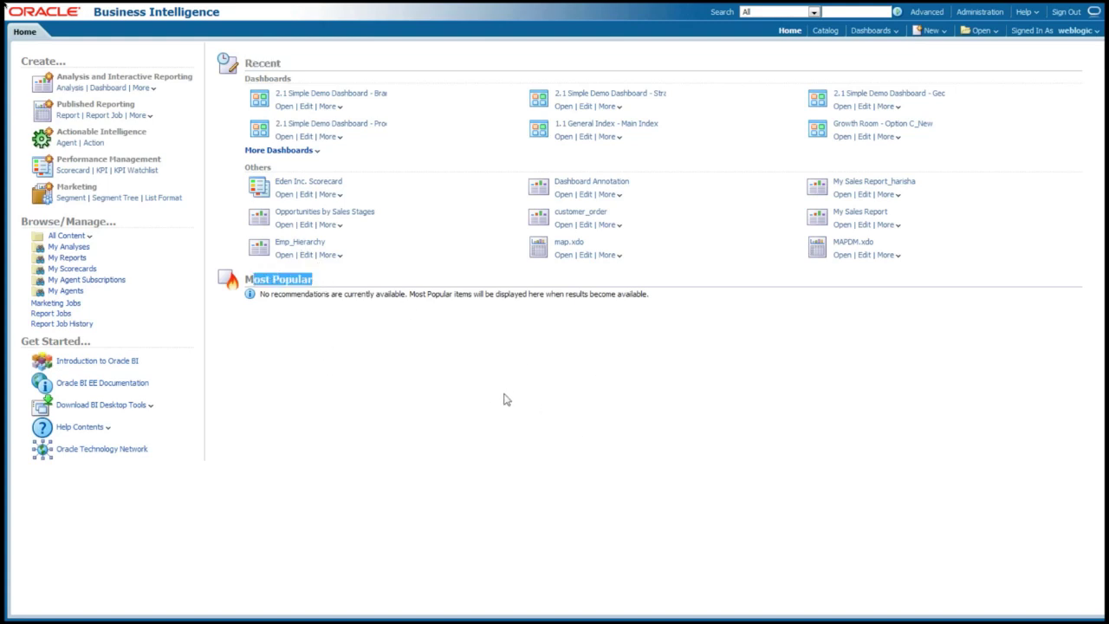
# - Open '2.1 Simple Demo Dashboard' under Functional Examples in the Dashboards menu
pyautogui.click(880, 35)
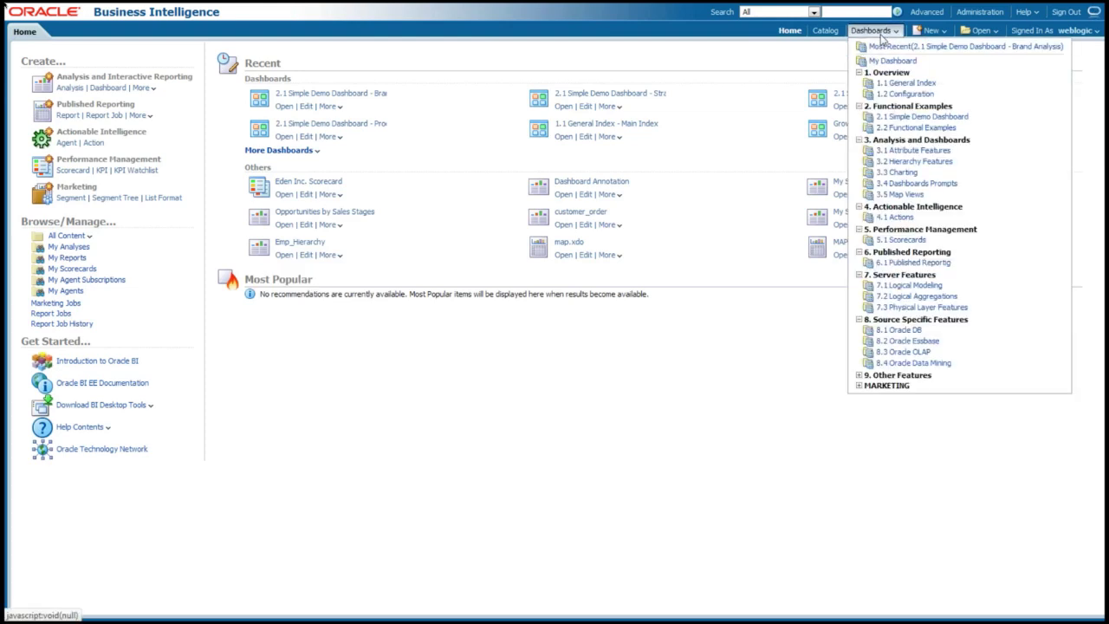
pyautogui.click(1085, 33)
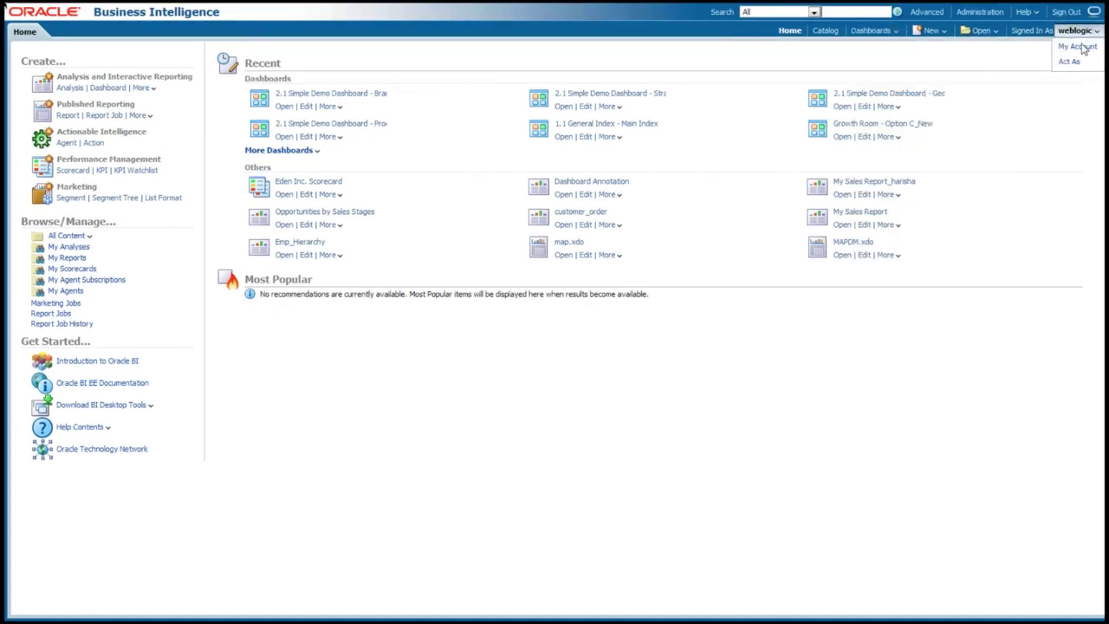
pyautogui.click(877, 32)
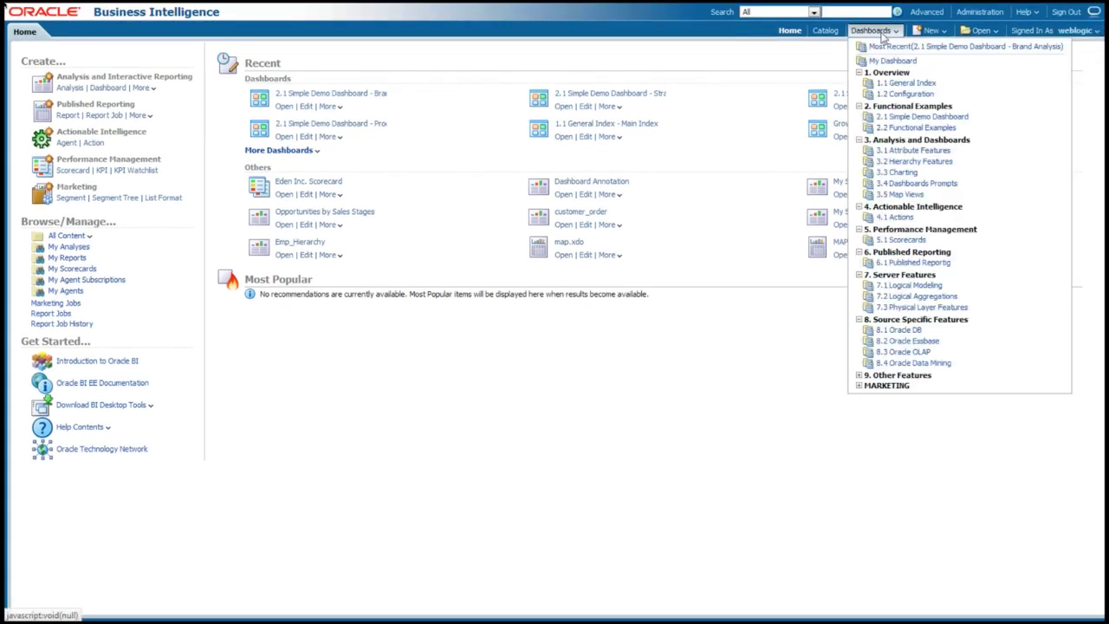
pyautogui.click(955, 120)
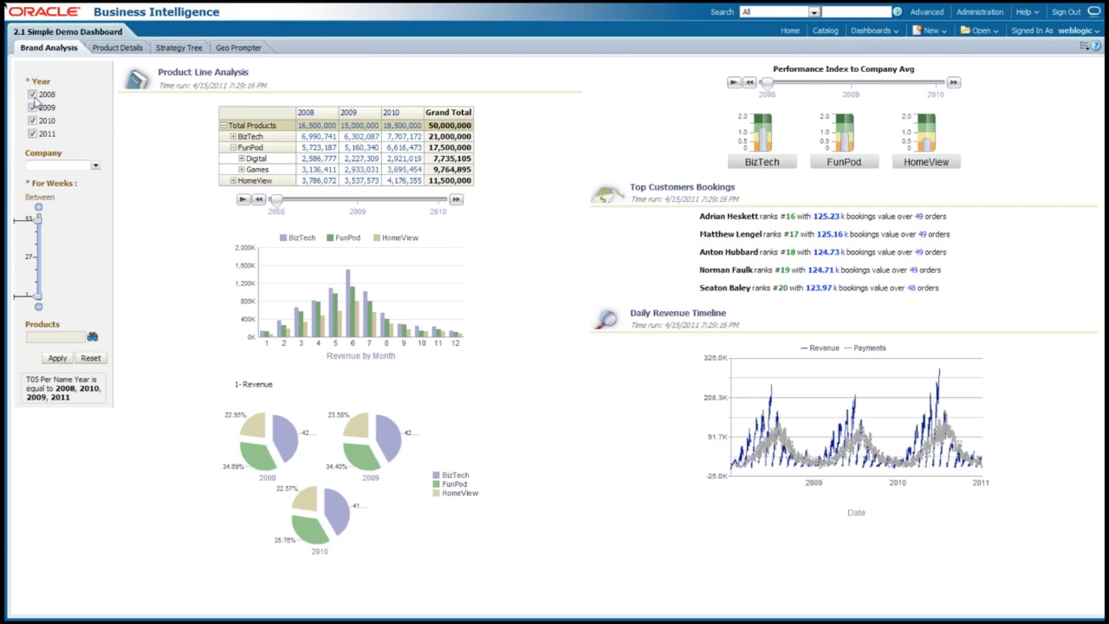
# - Open and close the Company prompt list, then adjust the For Weeks slider
pyautogui.click(95, 165)
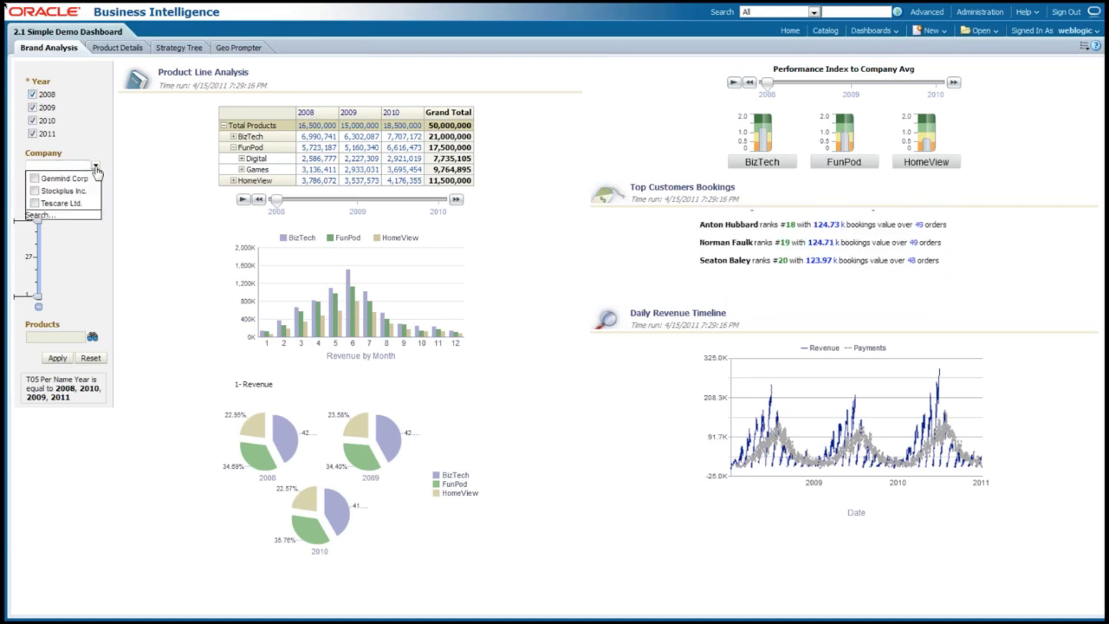
pyautogui.click(141, 260)
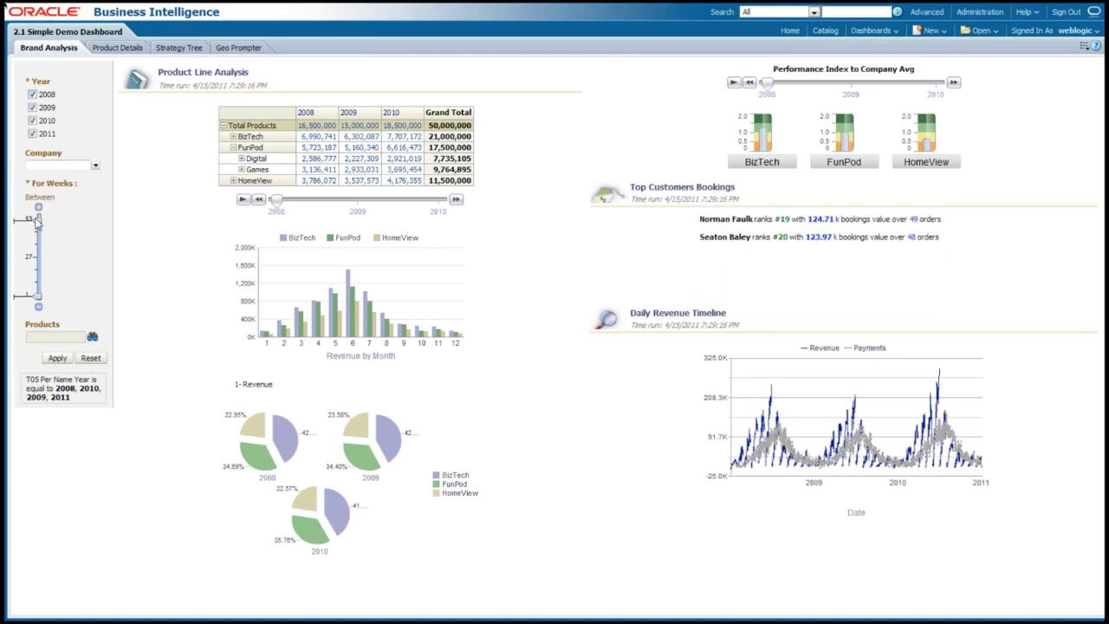
pyautogui.moveTo(38, 221)
pyautogui.mouseDown()
pyautogui.moveTo(38, 260)
pyautogui.moveTo(38, 221)
pyautogui.mouseUp()
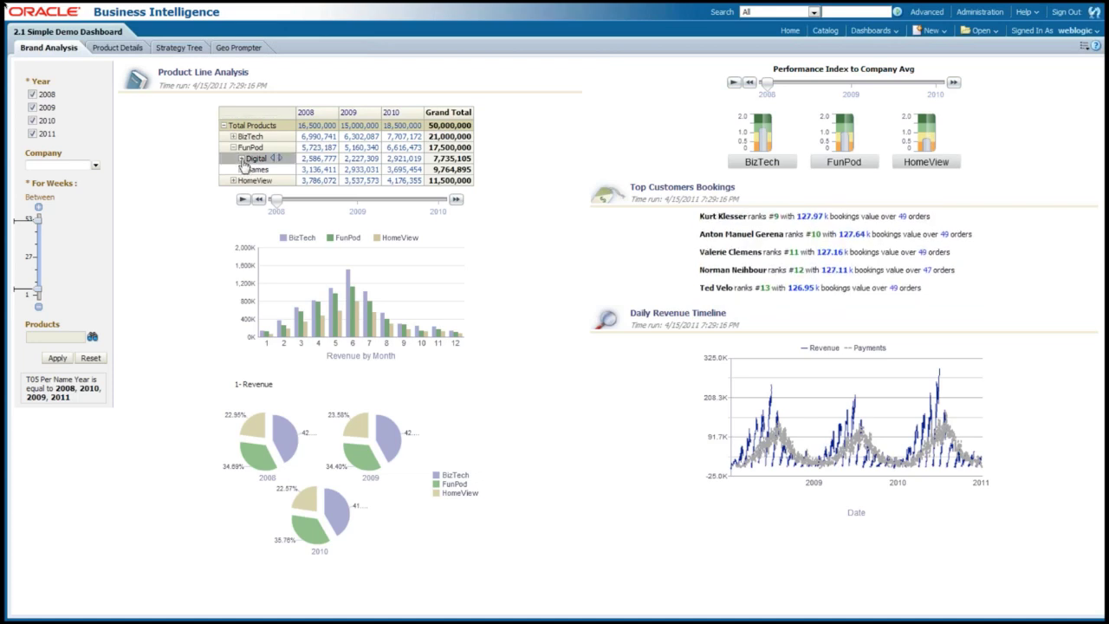
# - Expand the Digital, Camera, Games, Portable and HomeView rows in the pivot table
pyautogui.click(242, 159)
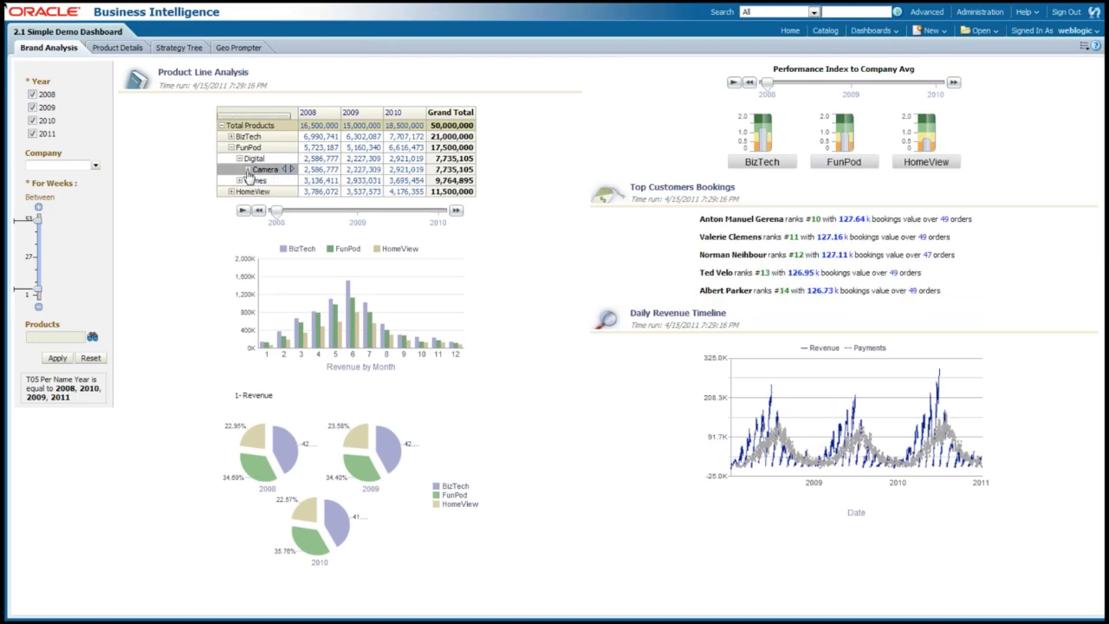
pyautogui.click(246, 170)
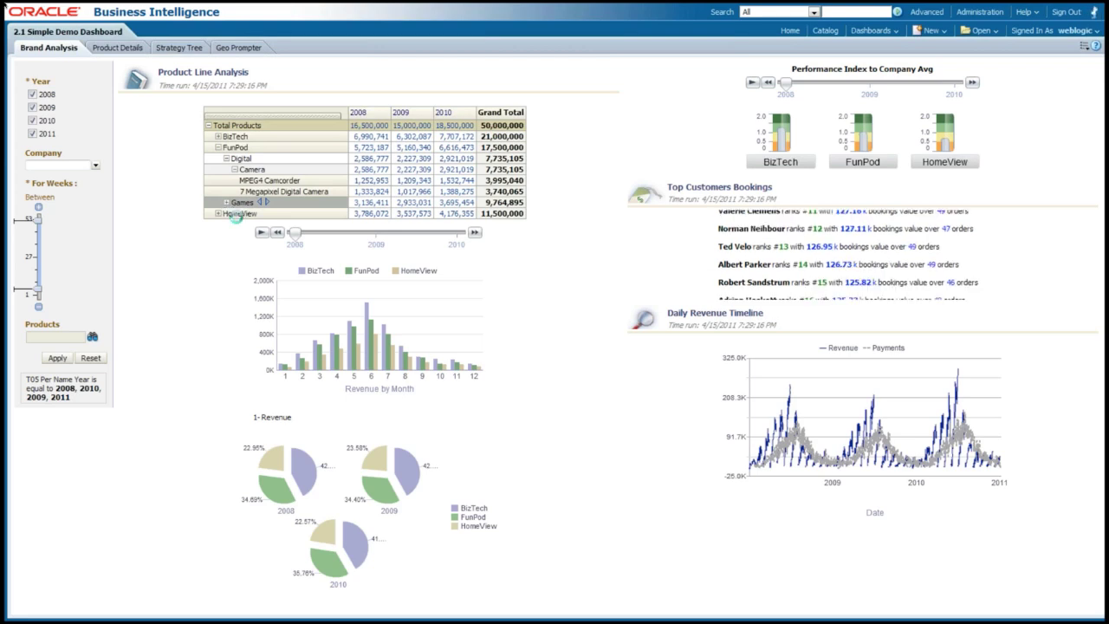
pyautogui.click(241, 202)
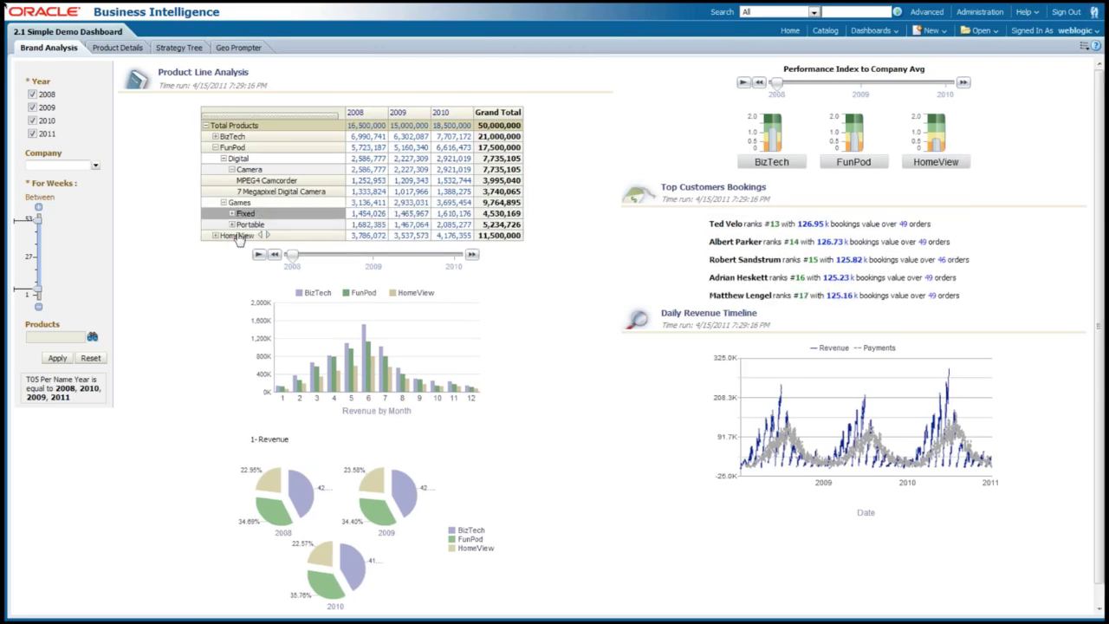
pyautogui.click(232, 247)
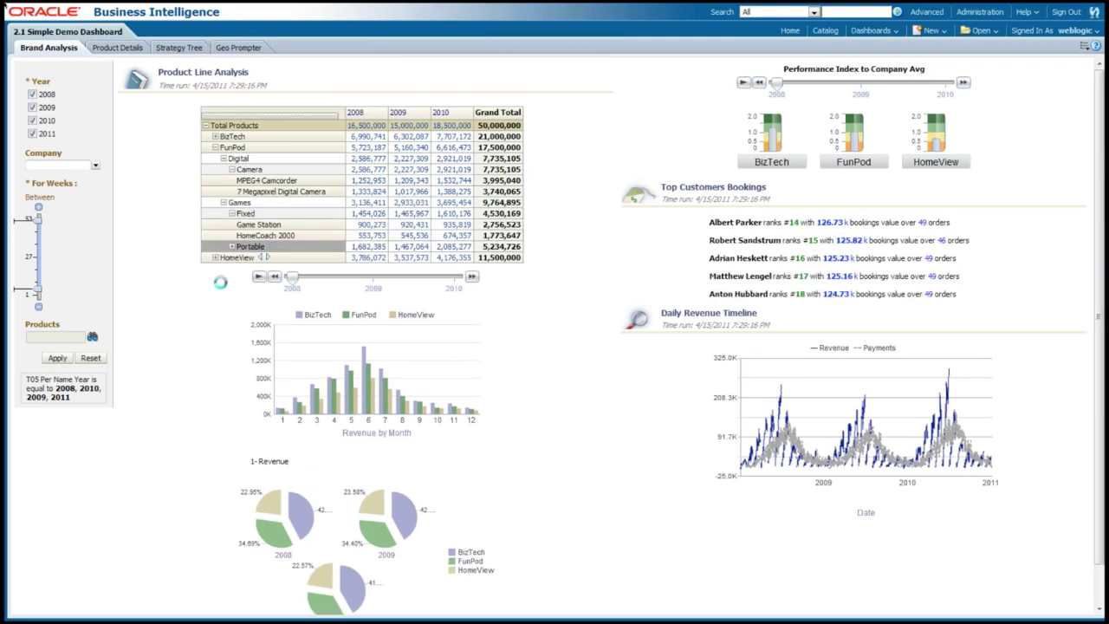
pyautogui.click(215, 280)
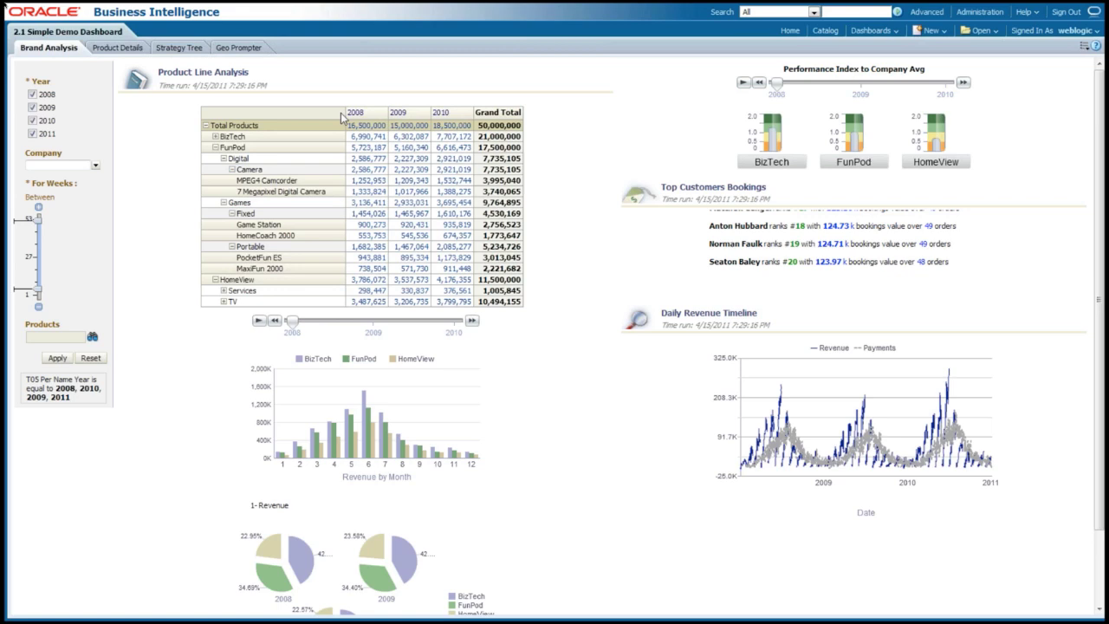
pyautogui.rightClick(345, 115)
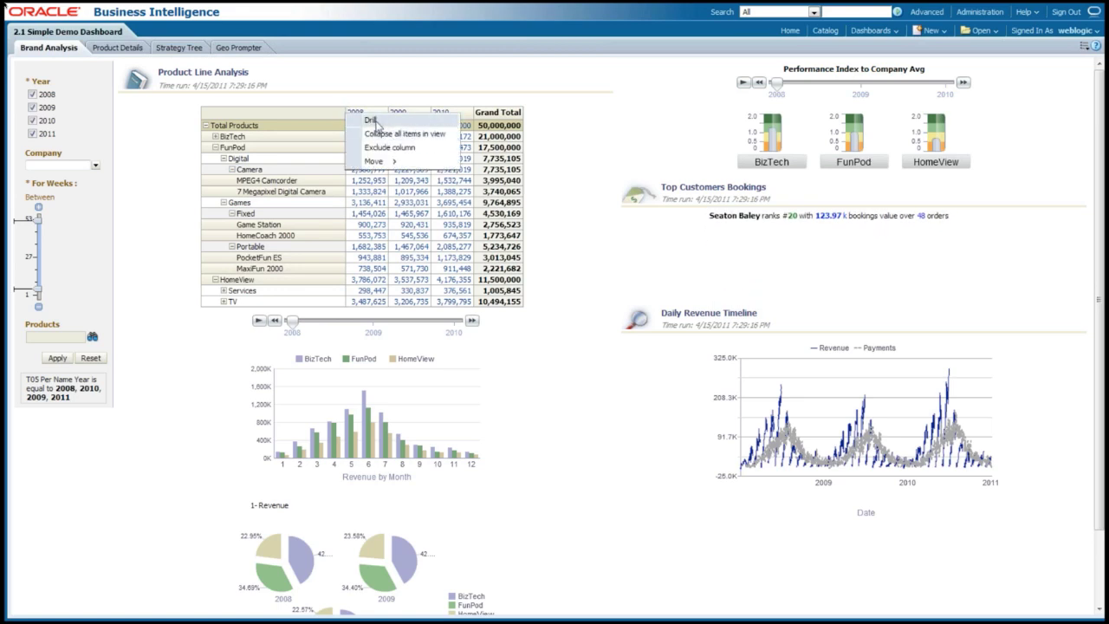
# - Drill 2008 down to half-years, then to quarters, and open Games 2008 Q2 actions
pyautogui.click(376, 122)
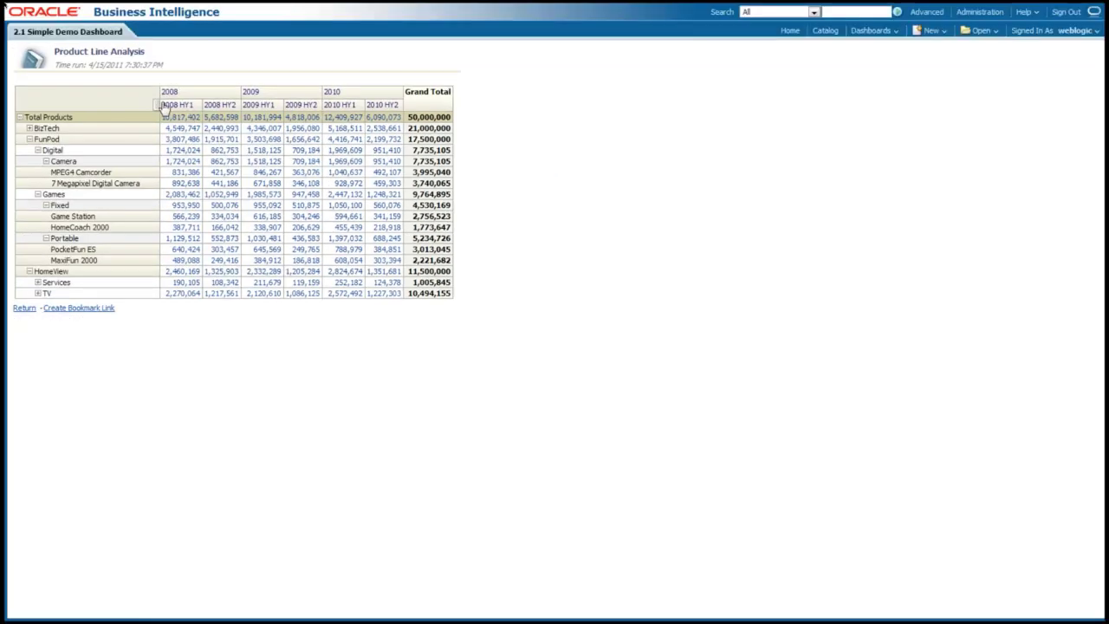
pyautogui.rightClick(162, 106)
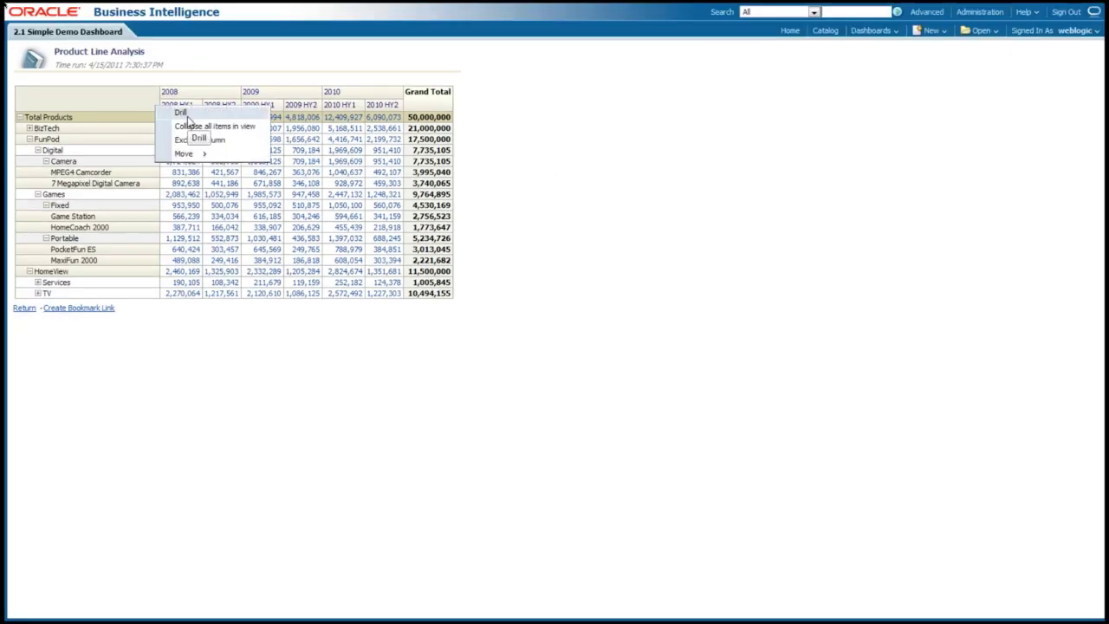
pyautogui.click(182, 111)
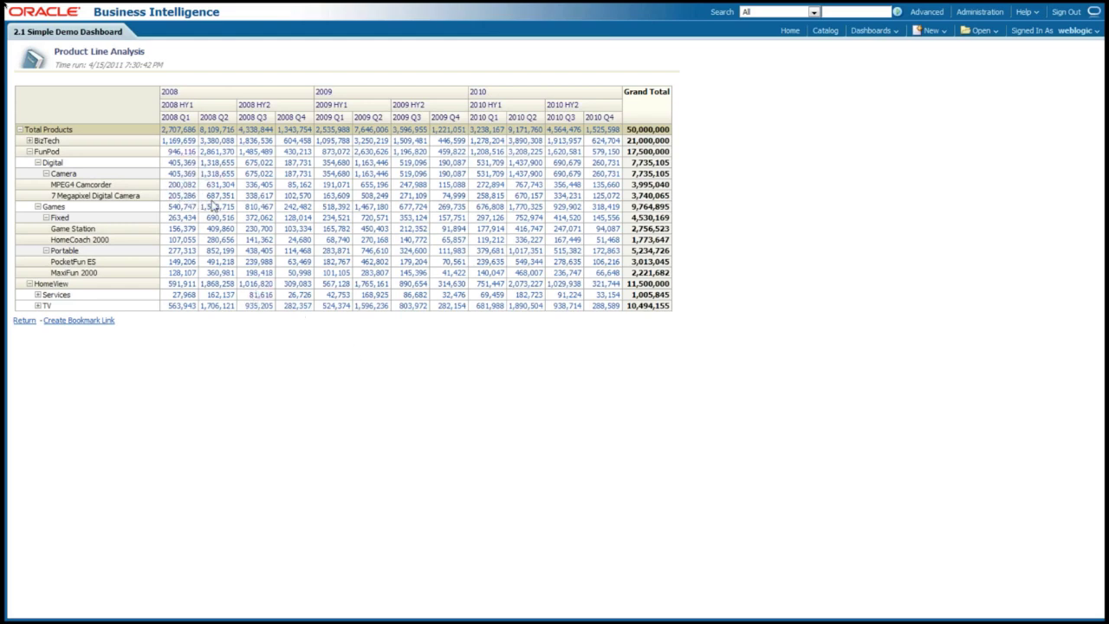
pyautogui.click(218, 210)
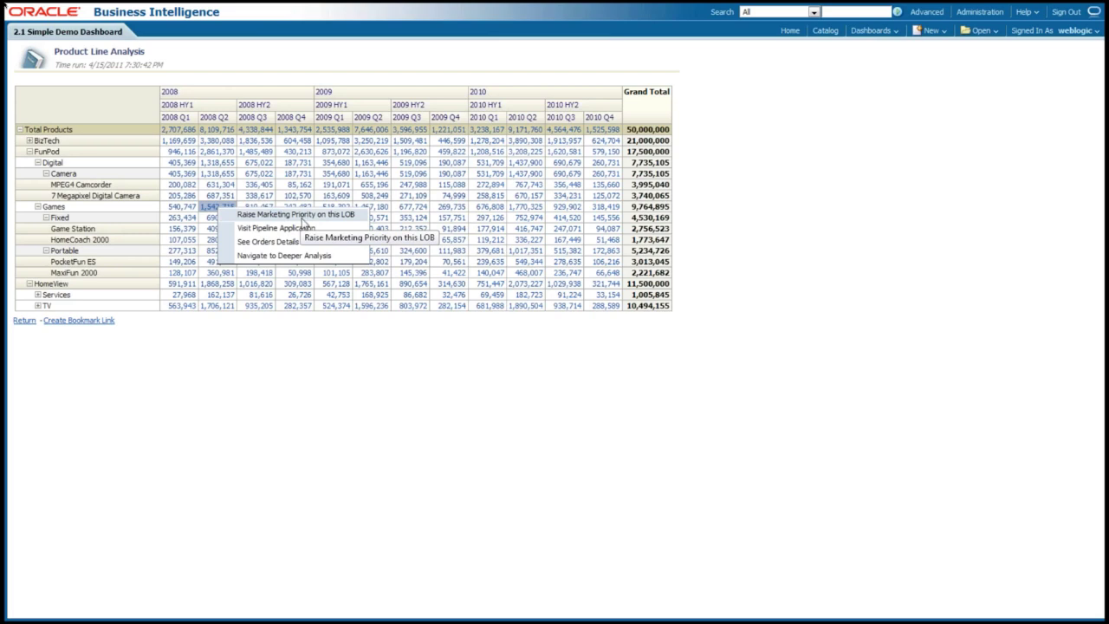
# - Review the Process Order customer number and message fields, then cancel without running
pyautogui.click(303, 222)
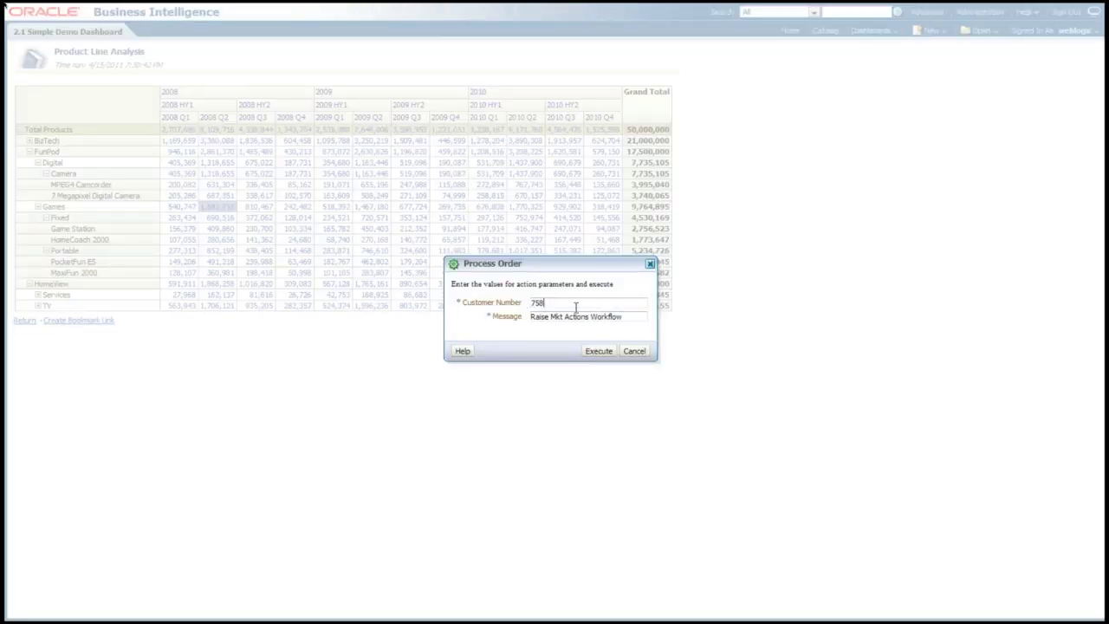
pyautogui.moveTo(575, 303); pyautogui.dragTo(492, 305)
pyautogui.moveTo(631, 317); pyautogui.dragTo(466, 319)
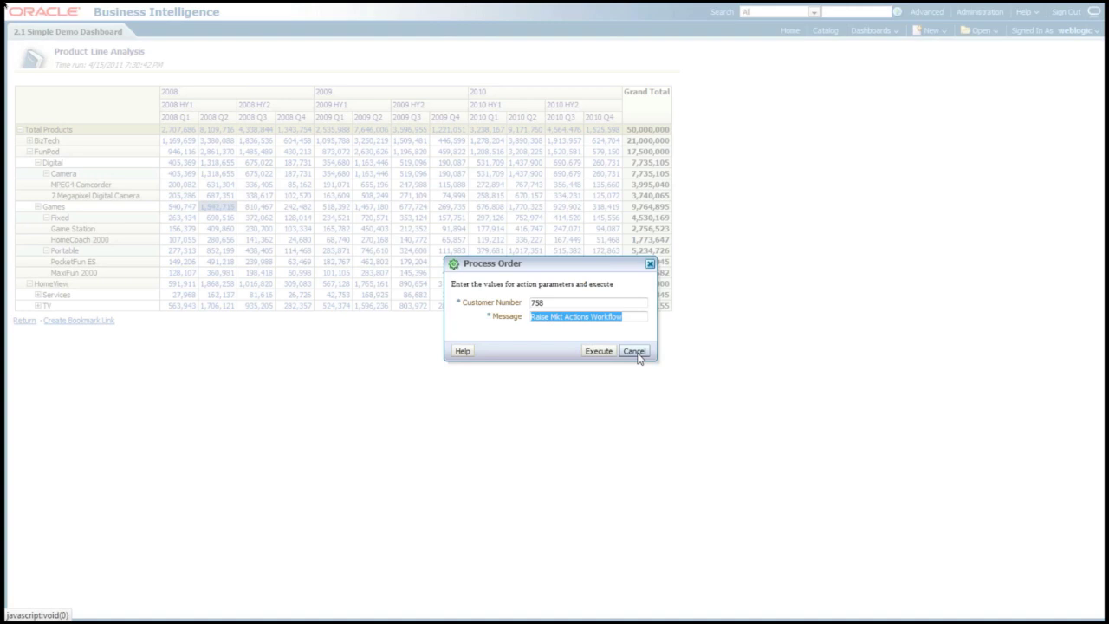
pyautogui.click(635, 351)
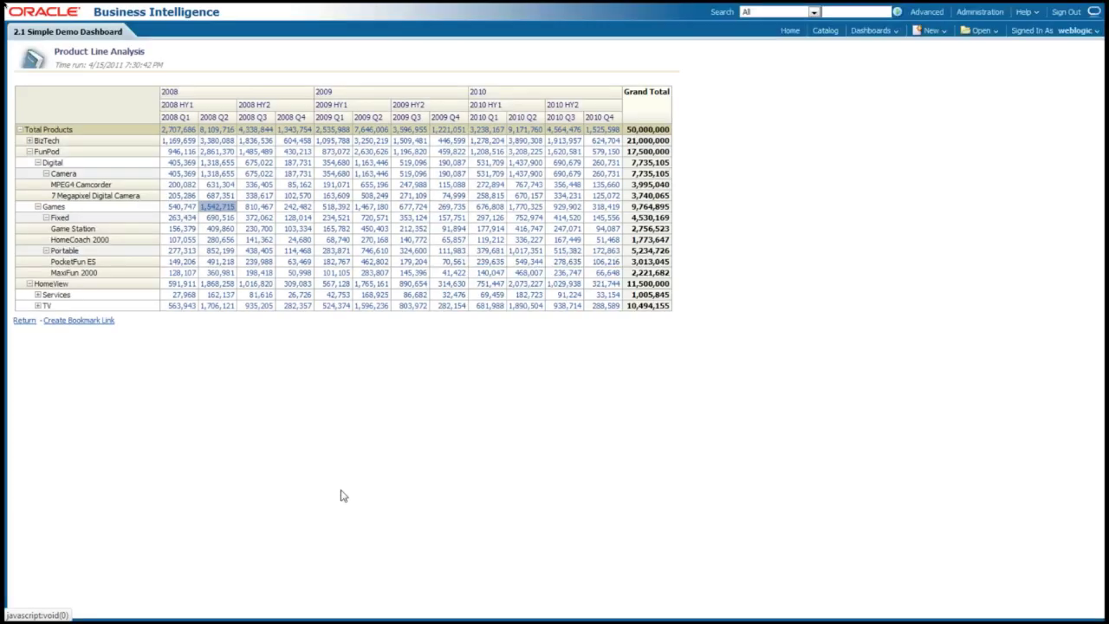
# - Follow the Games 2008 Q2 action link to Navigate to Deeper Analysis
pyautogui.click(224, 212)
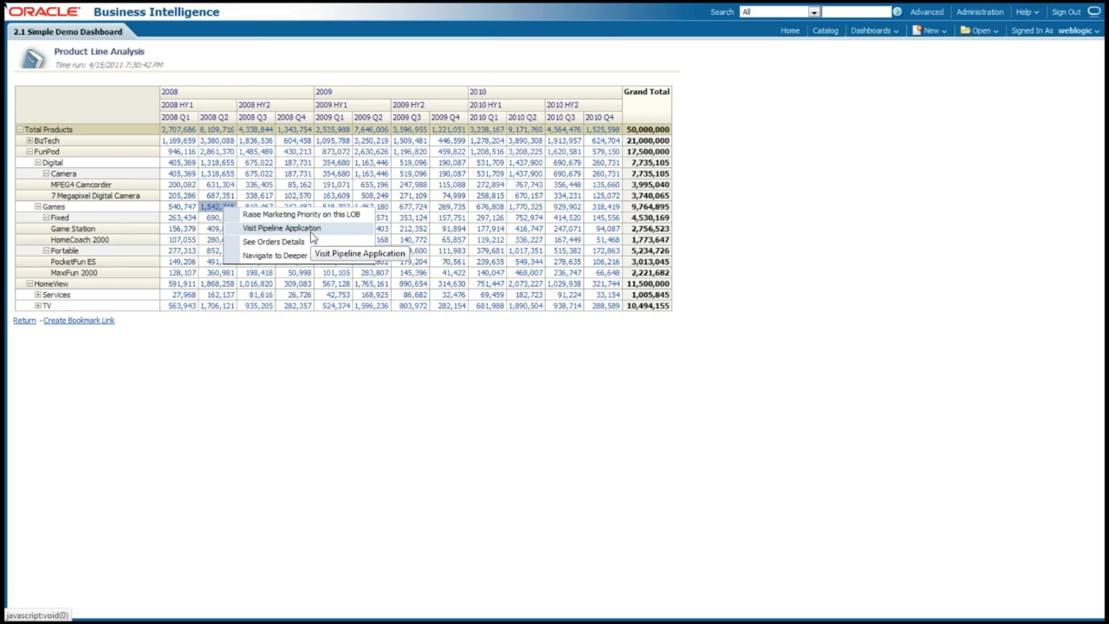
pyautogui.click(292, 254)
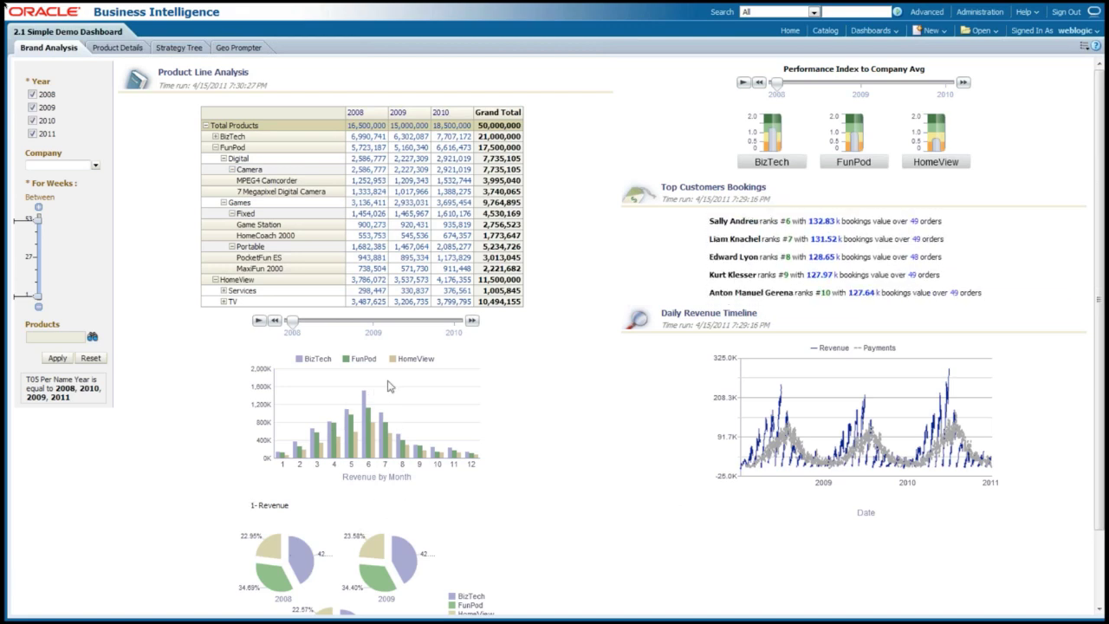
# - Play the year animations on the product table and the Performance Index chart
pyautogui.click(258, 320)
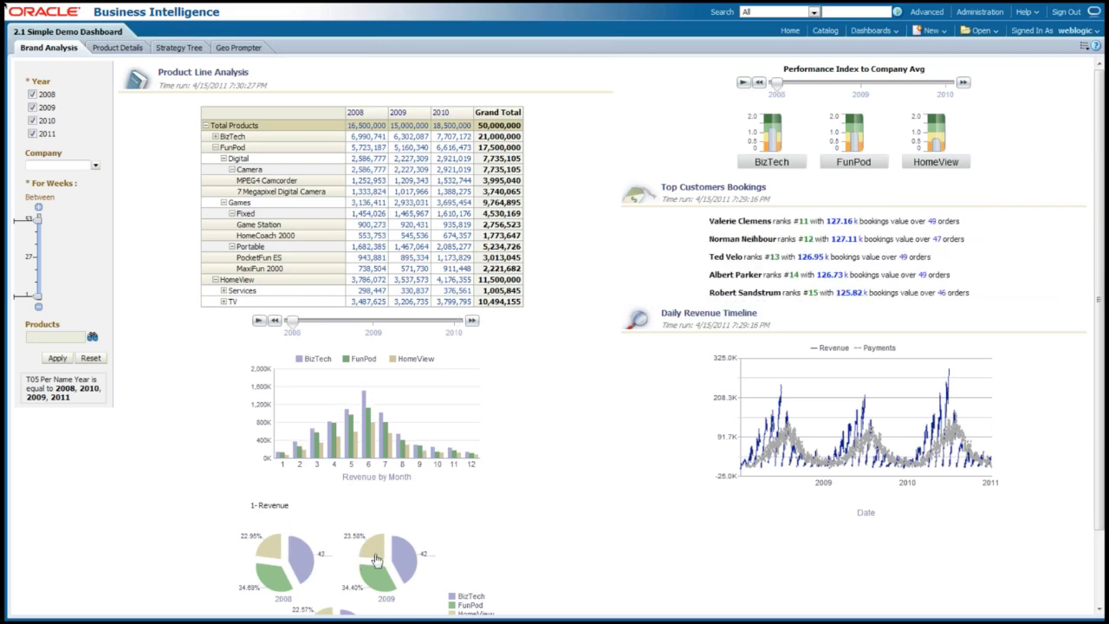
pyautogui.moveTo(375, 557)
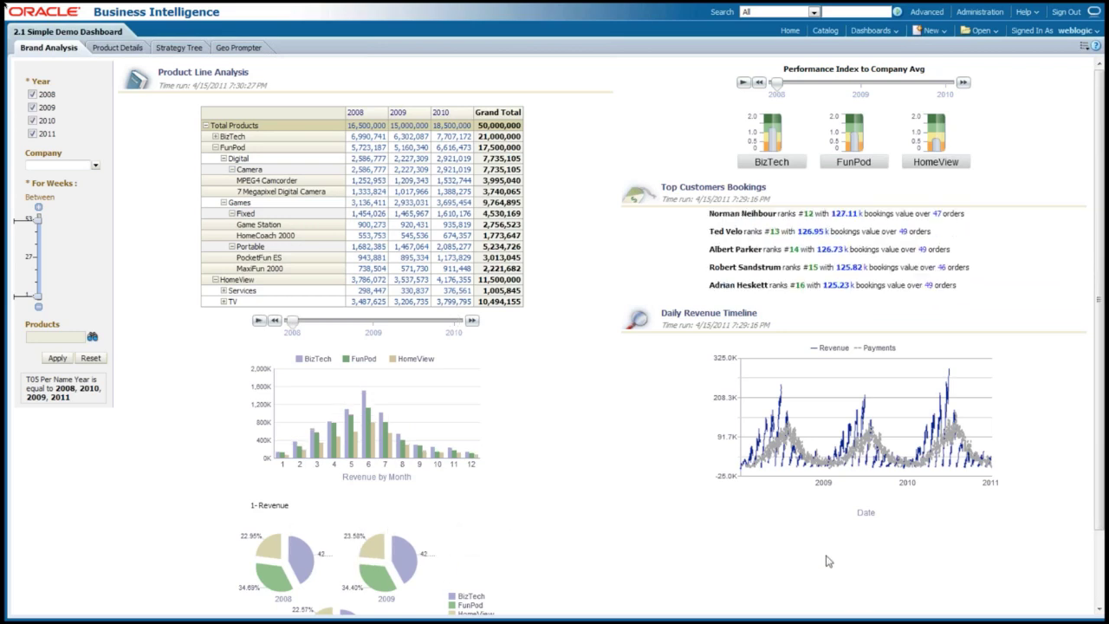
pyautogui.click(743, 82)
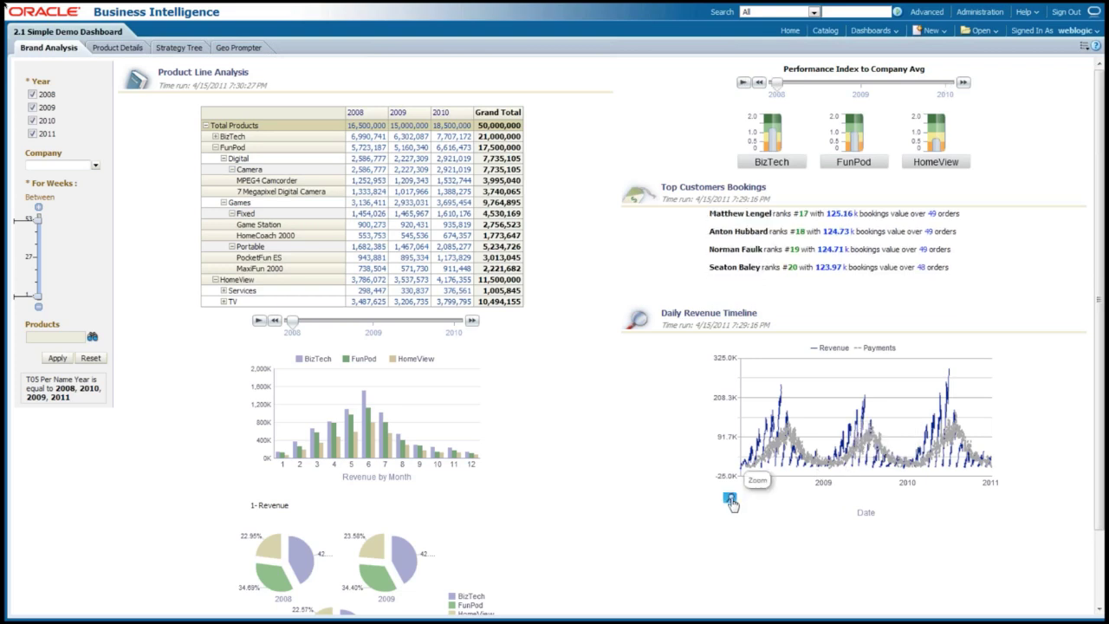
# - Zoom the Daily Revenue Timeline into monthly detail and scroll along it
pyautogui.click(730, 500)
pyautogui.click(754, 449)
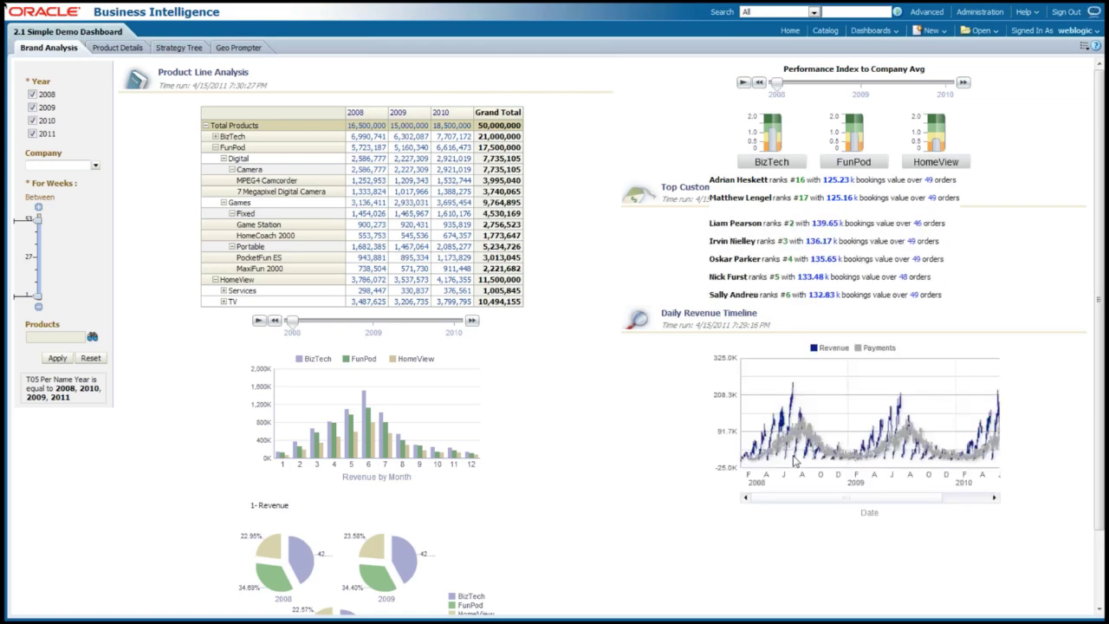
pyautogui.moveTo(814, 498); pyautogui.dragTo(904, 496)
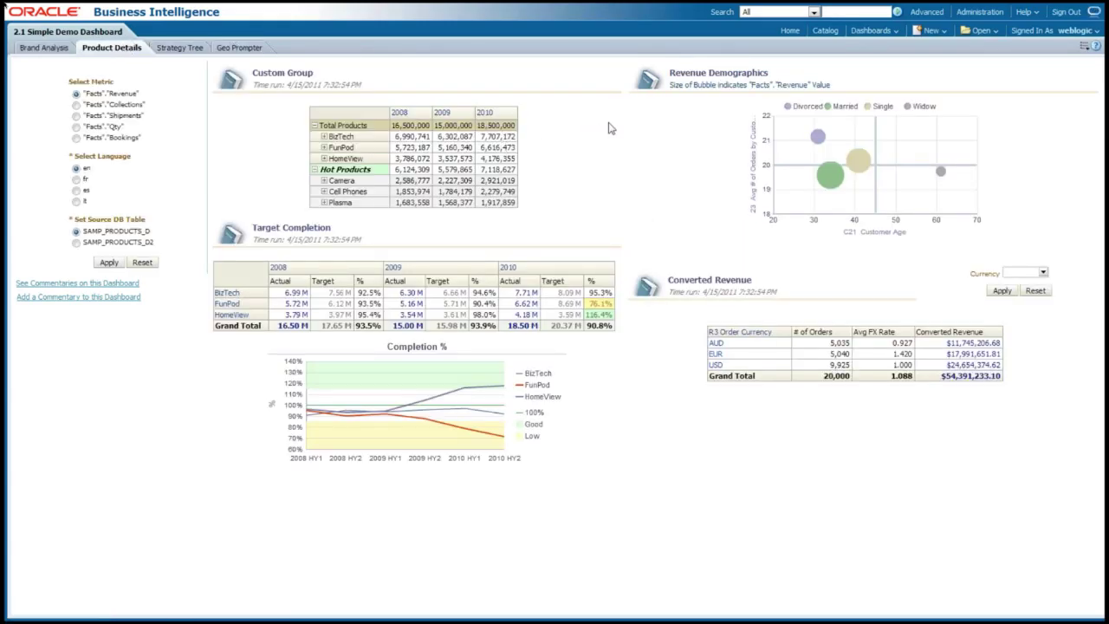
# - Apply the 'fr' language and the "Facts"."Qty" metric to the Product Details page
pyautogui.moveTo(856, 171)
pyautogui.click(76, 179)
pyautogui.click(76, 127)
pyautogui.click(109, 262)
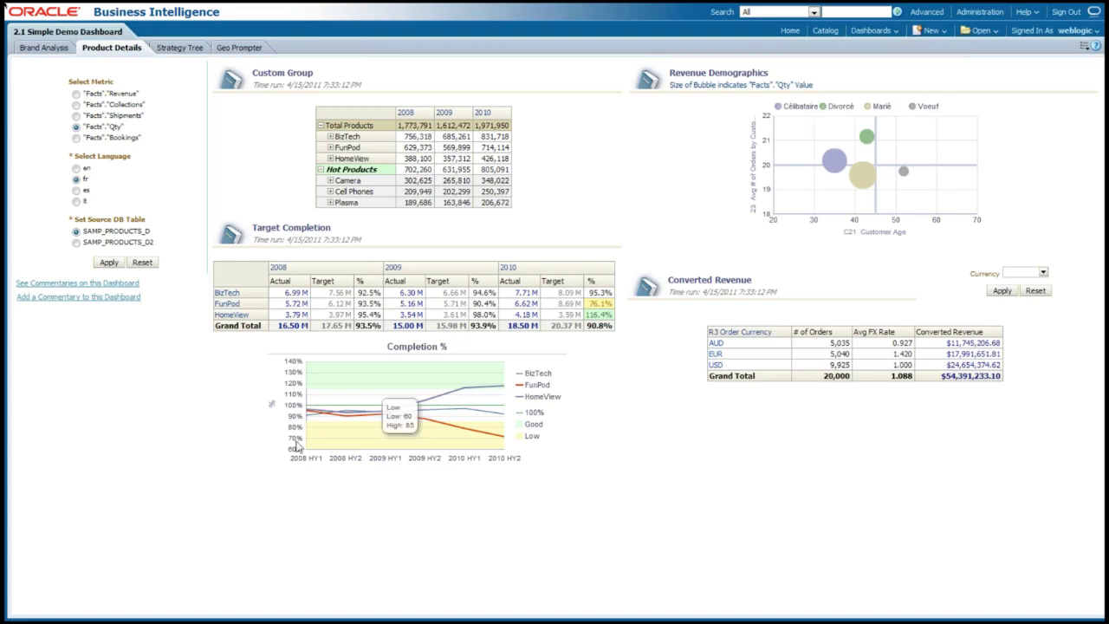
# - Cancel the Add a Commentary form, review the dashboard's posted commentaries, and return
pyautogui.click(101, 303)
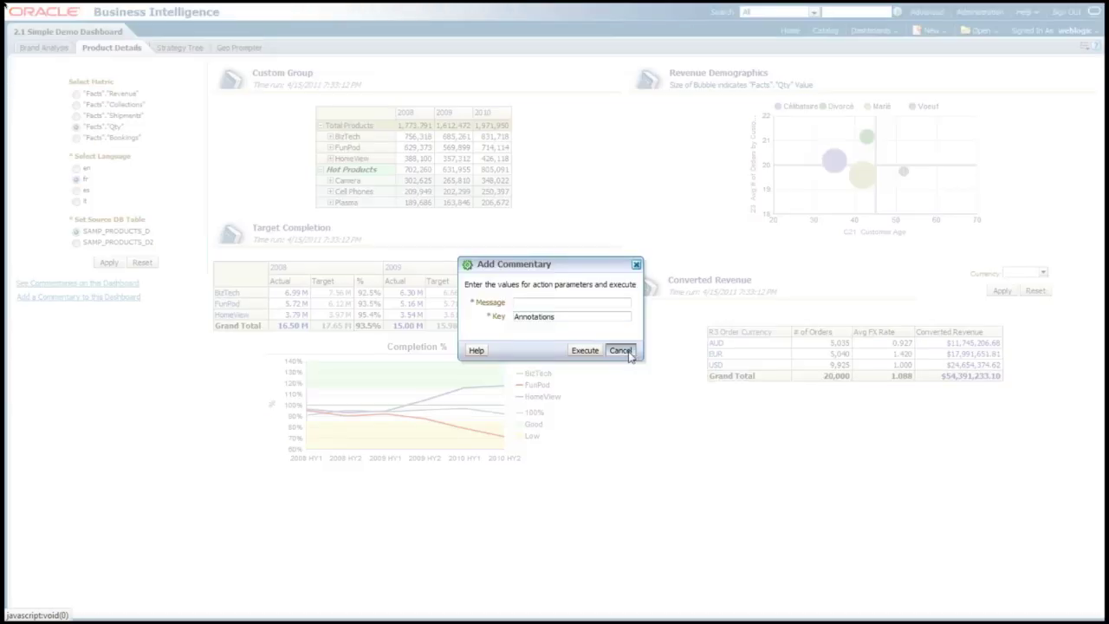
pyautogui.click(624, 350)
pyautogui.click(90, 284)
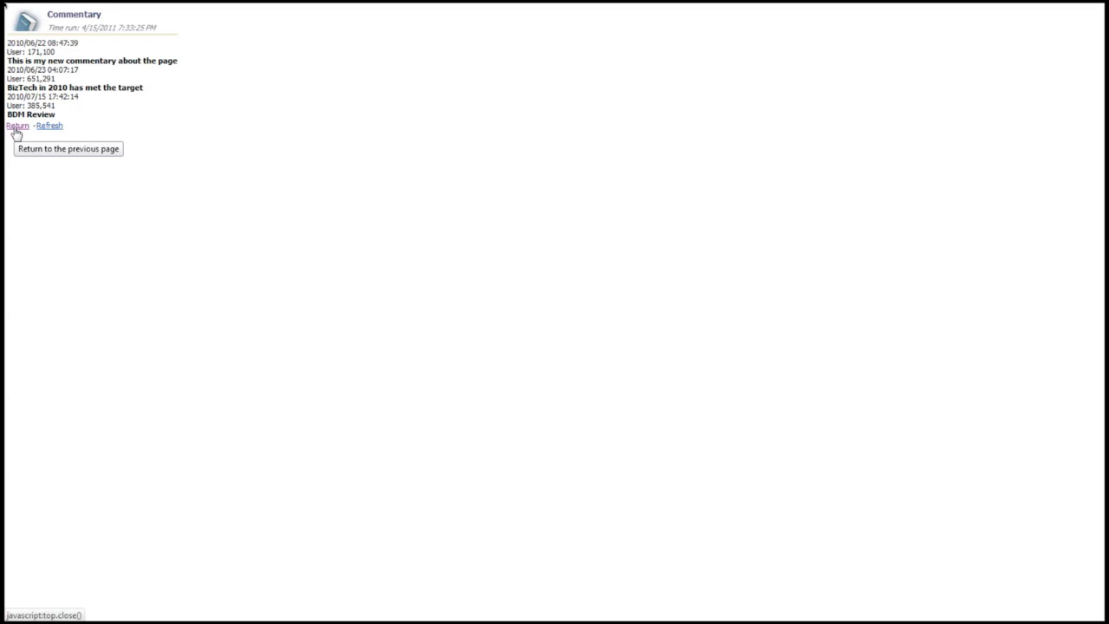
pyautogui.click(16, 127)
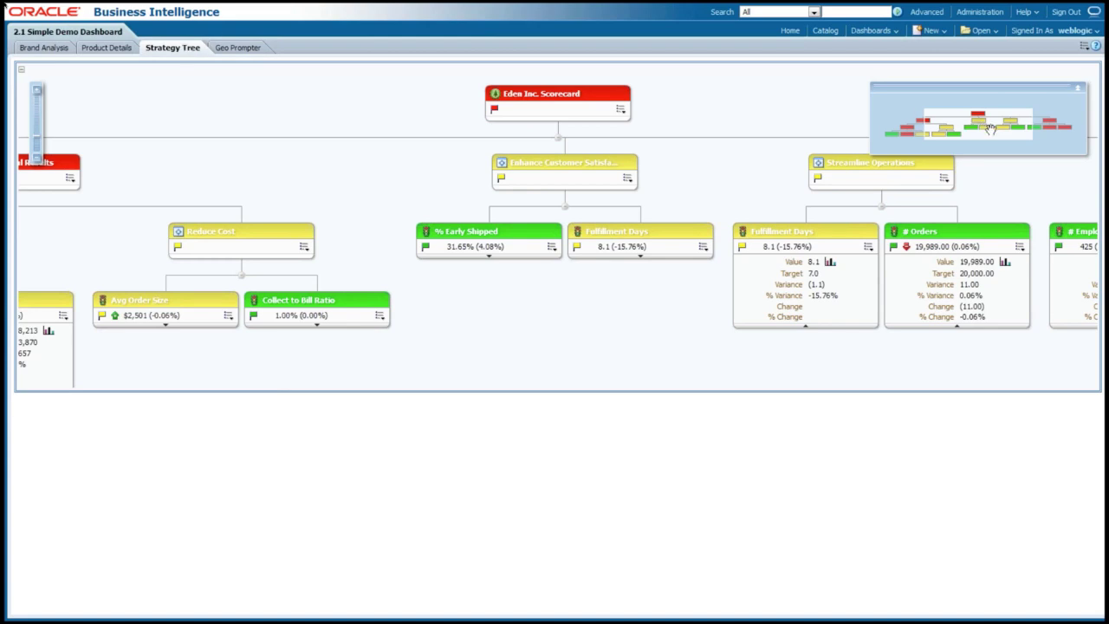
# - Pan the strategy tree toward its left branch and bring up the Avg Revenue per FTE KPI's actions
pyautogui.moveTo(916, 144); pyautogui.dragTo(881, 145)
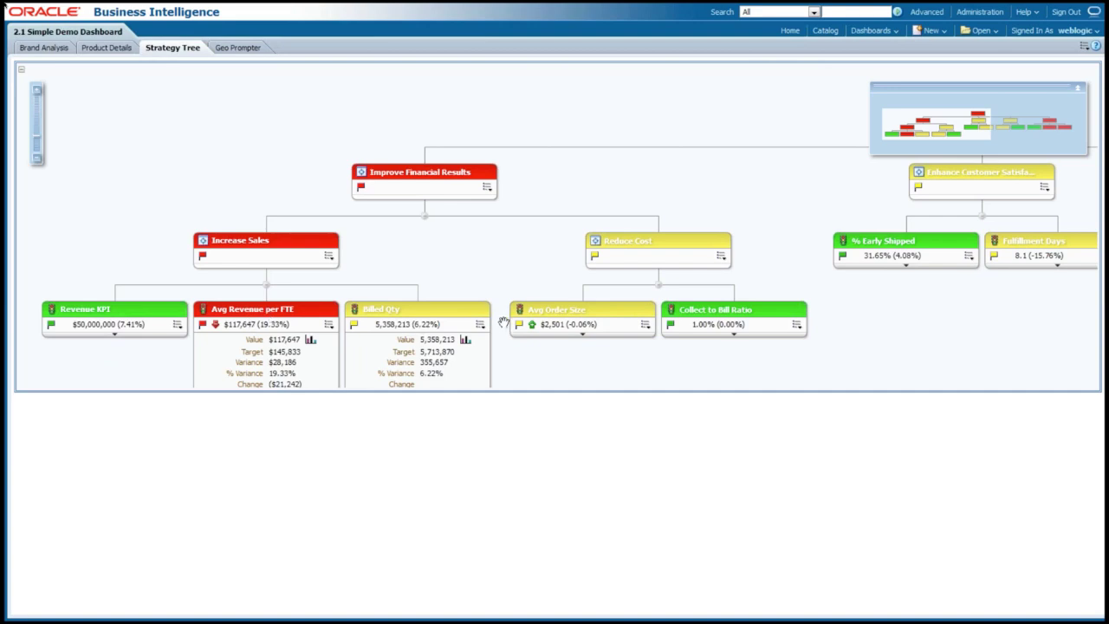
pyautogui.rightClick(330, 329)
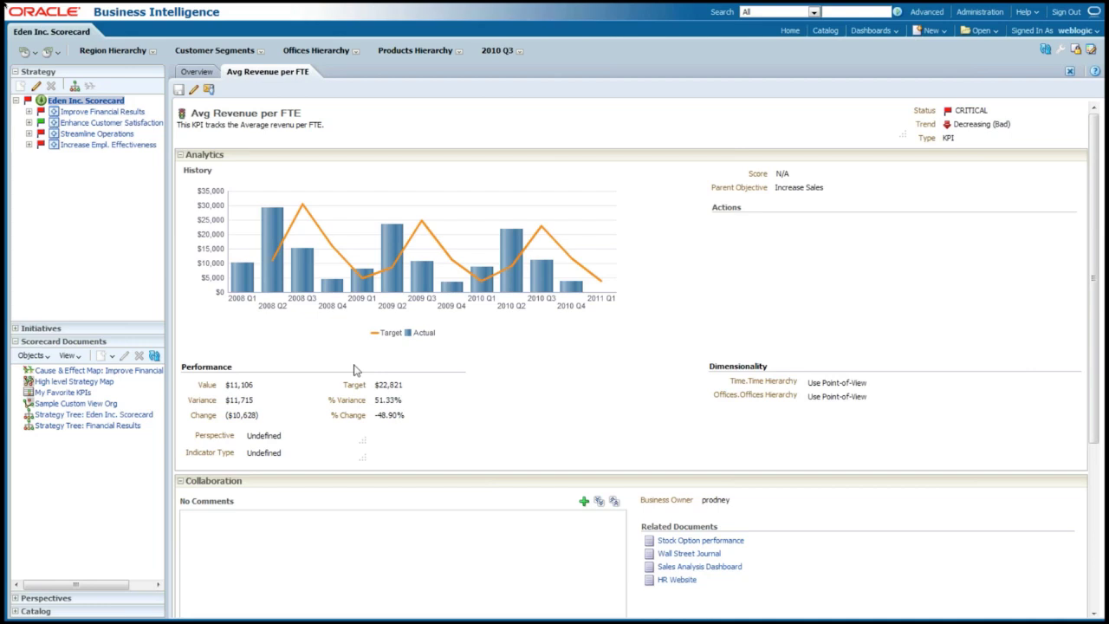
# - Expand Customers Total, EMEA and Africa in the Region Hierarchy, collapse them, then list the dashboards
pyautogui.click(153, 52)
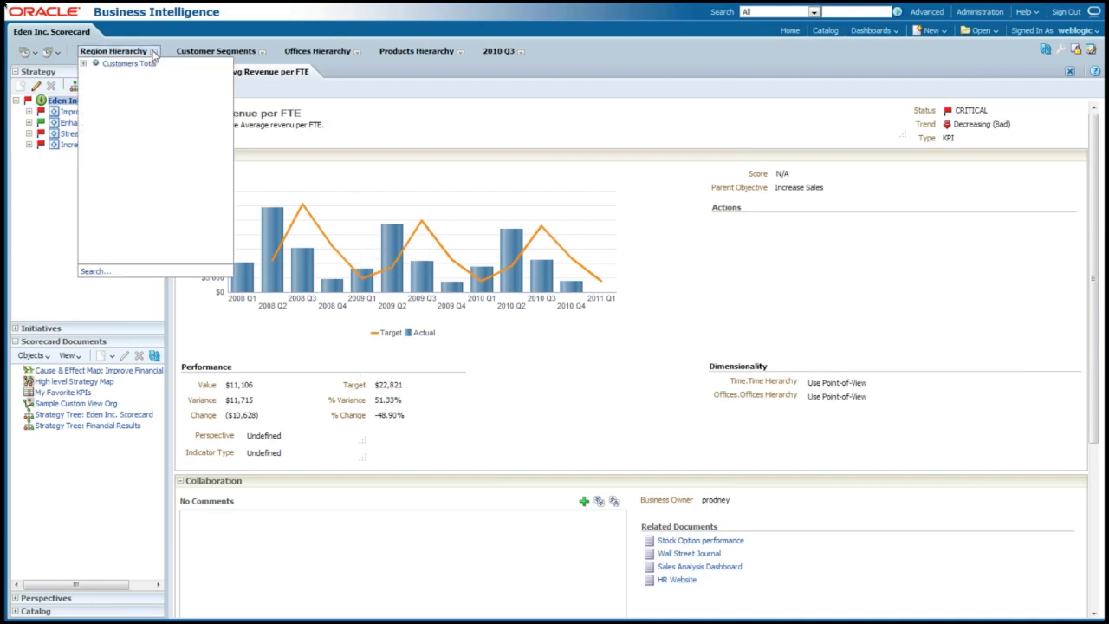
pyautogui.click(83, 64)
pyautogui.click(96, 97)
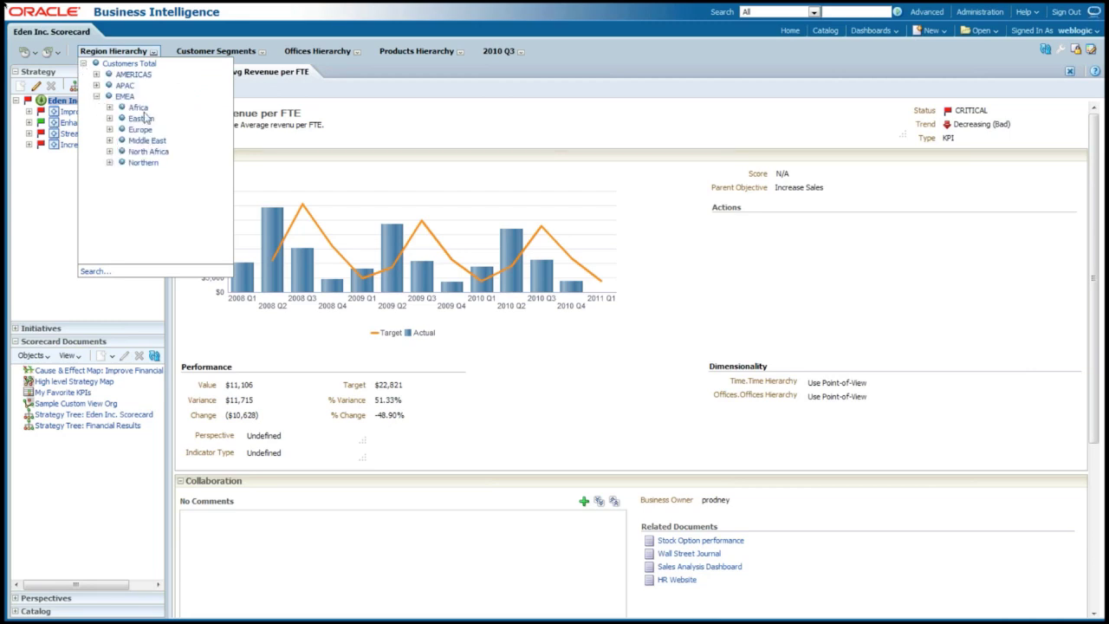
pyautogui.click(109, 108)
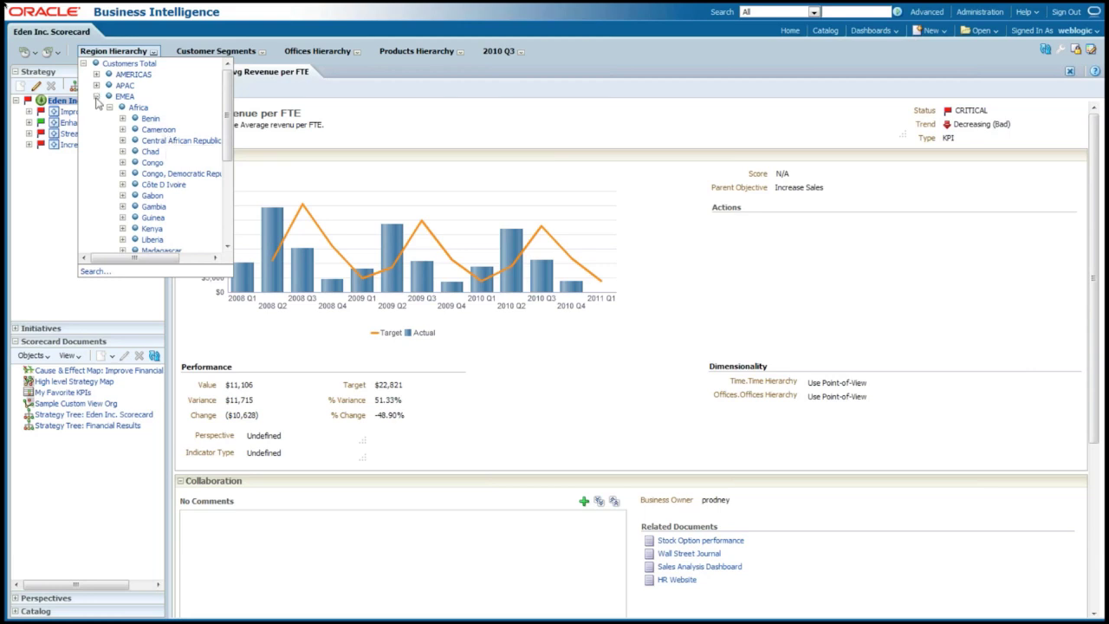
pyautogui.click(96, 96)
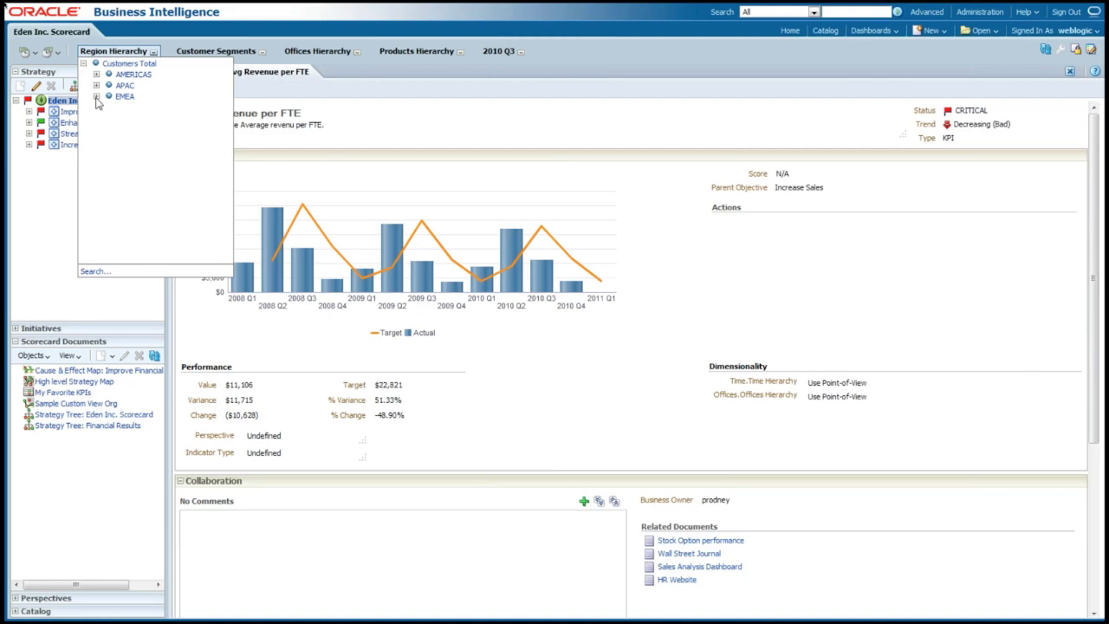
pyautogui.click(83, 63)
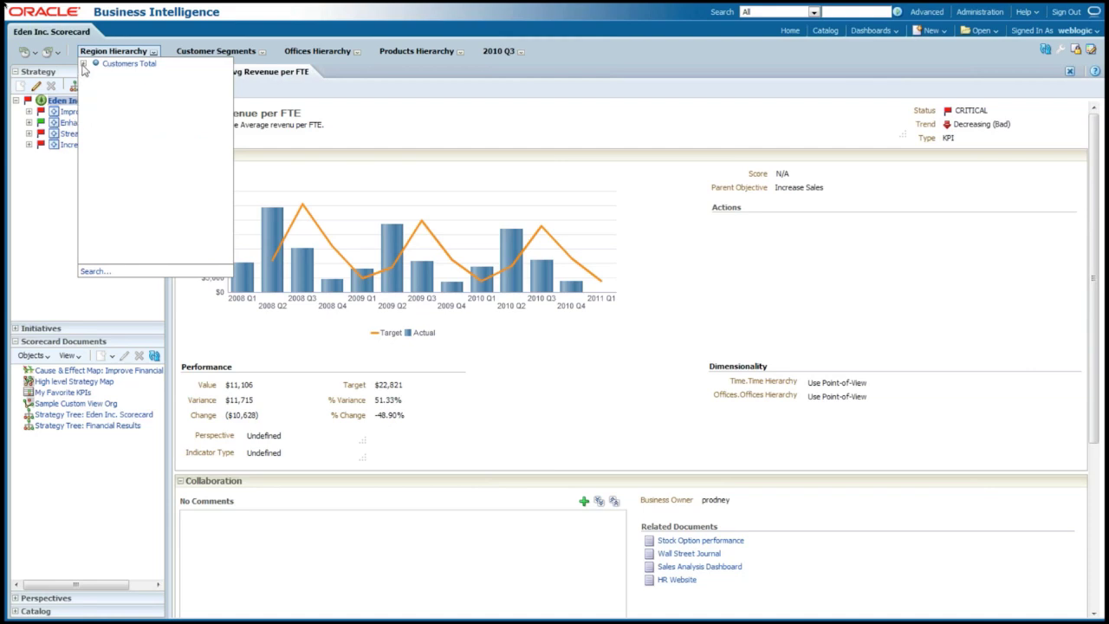
pyautogui.click(154, 52)
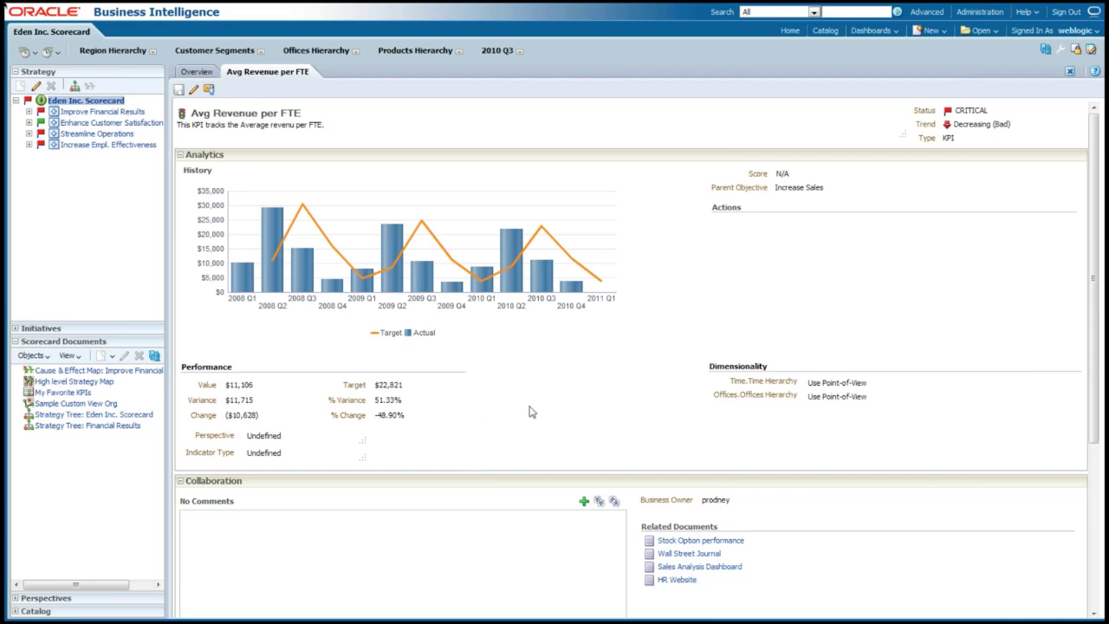
pyautogui.click(871, 31)
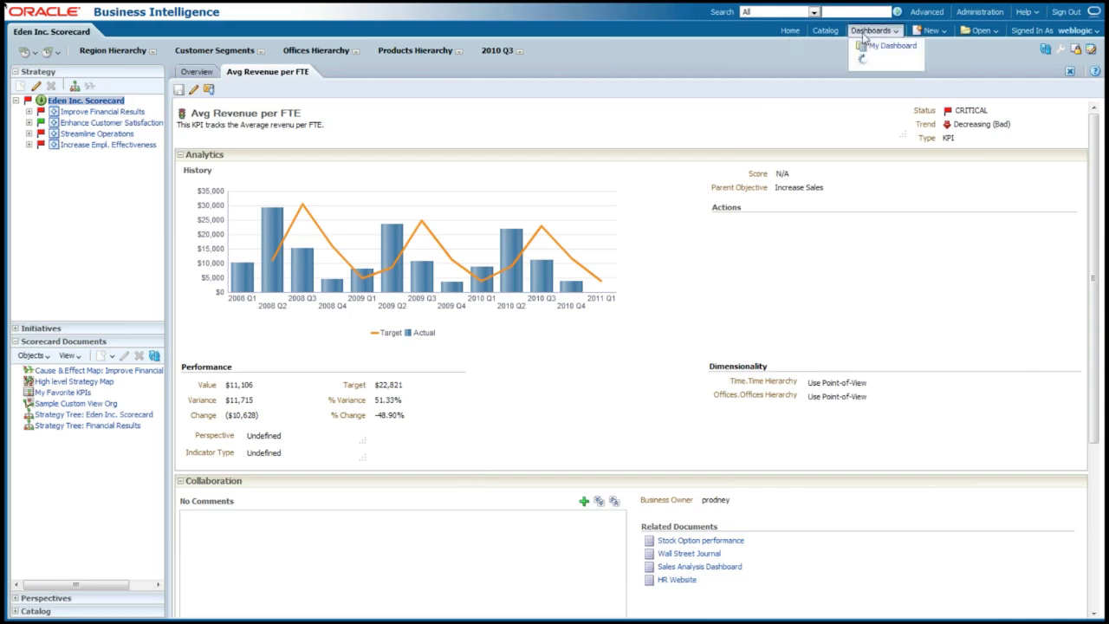
# - On 2.1 Simple Demo Dashboard's Geo Prompter page, zoom the map in twice and drill into the first customer
pyautogui.click(910, 120)
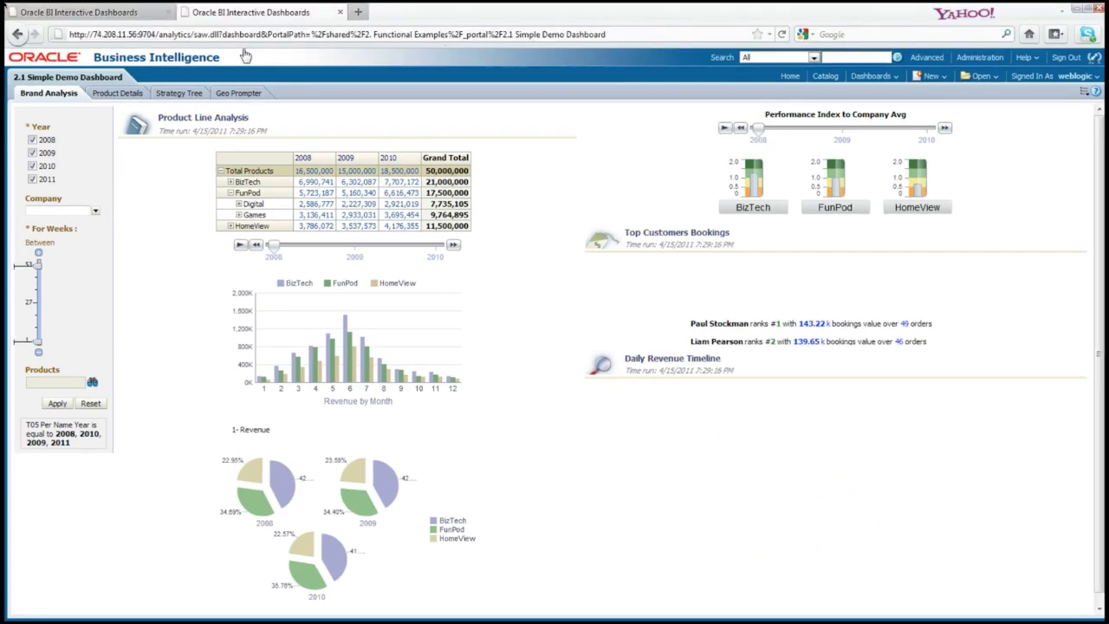
pyautogui.click(242, 49)
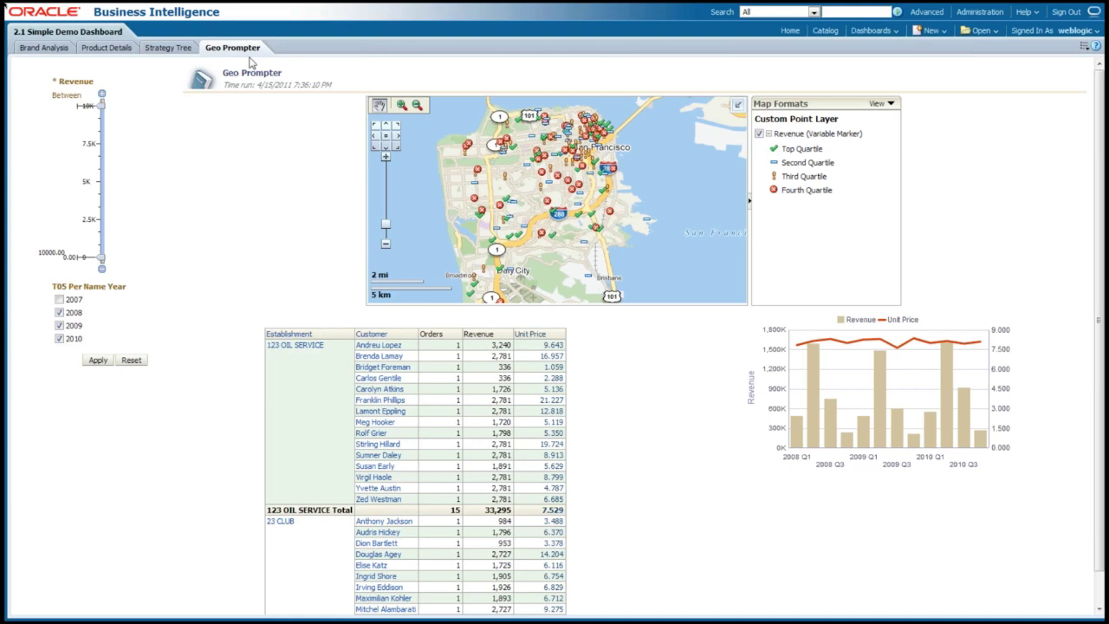
pyautogui.click(386, 158)
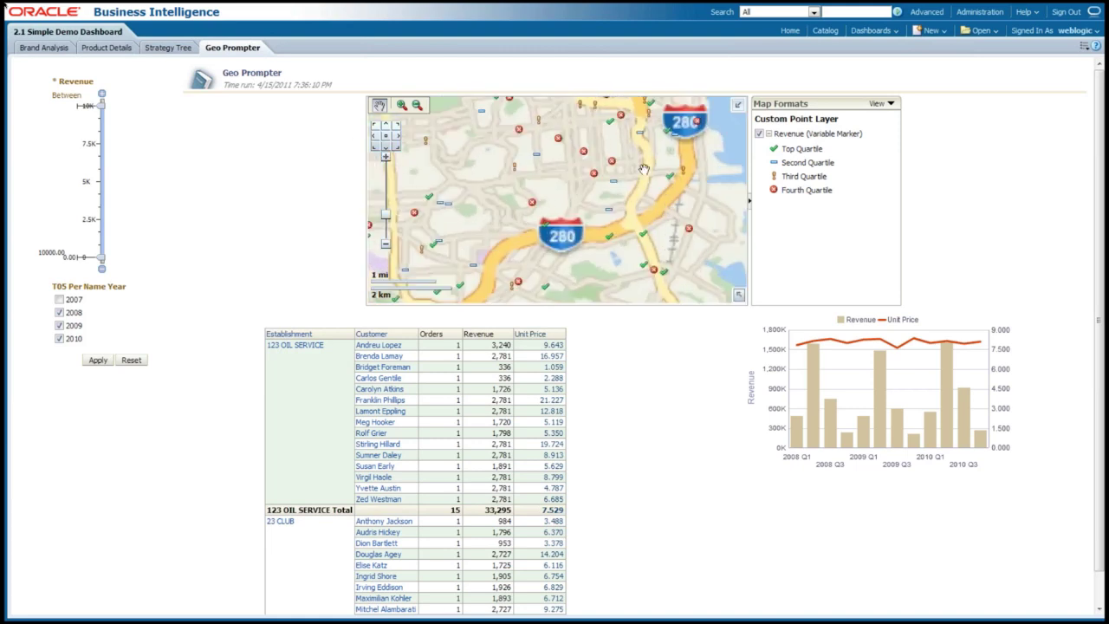
pyautogui.click(386, 159)
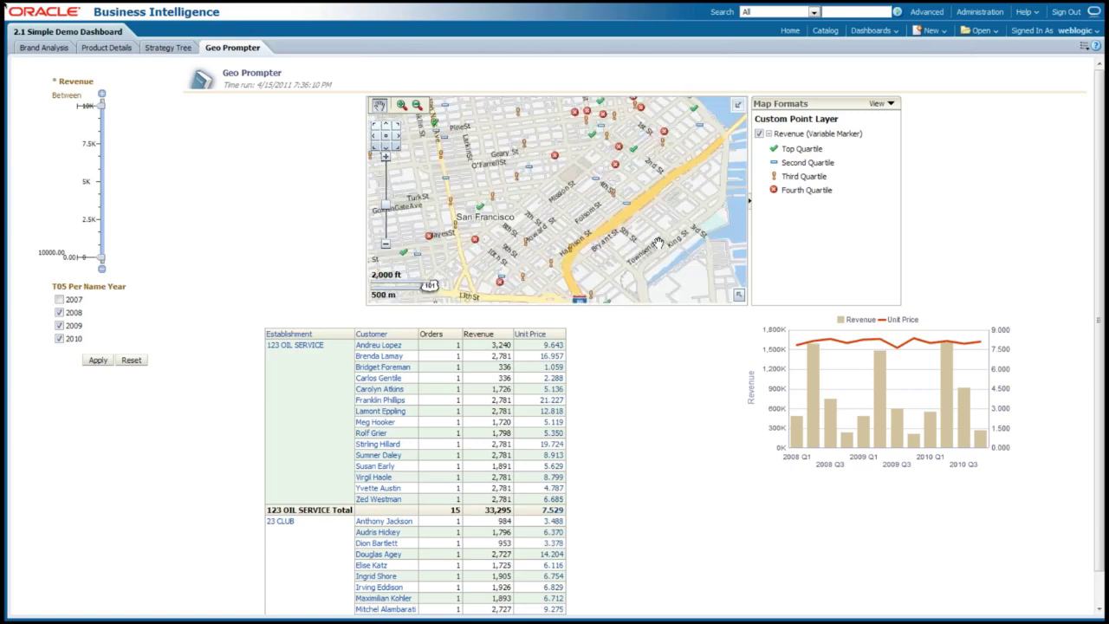
pyautogui.click(379, 346)
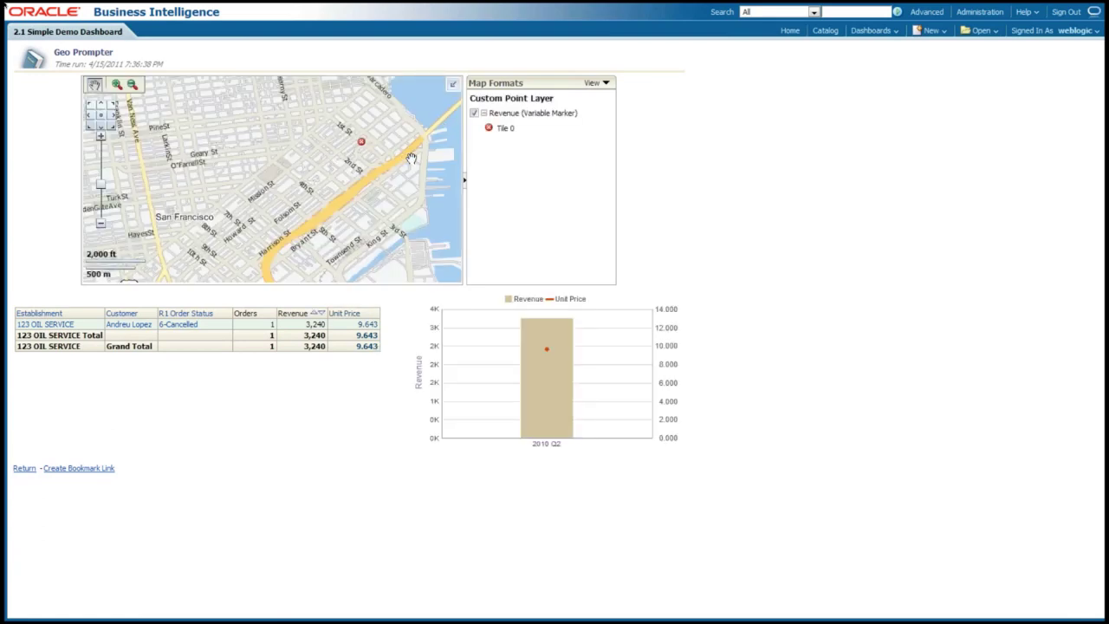
# - Nudge the map east, return to the full Geo Prompter page, and bring up the New menu
pyautogui.moveTo(411, 159); pyautogui.dragTo(329, 162)
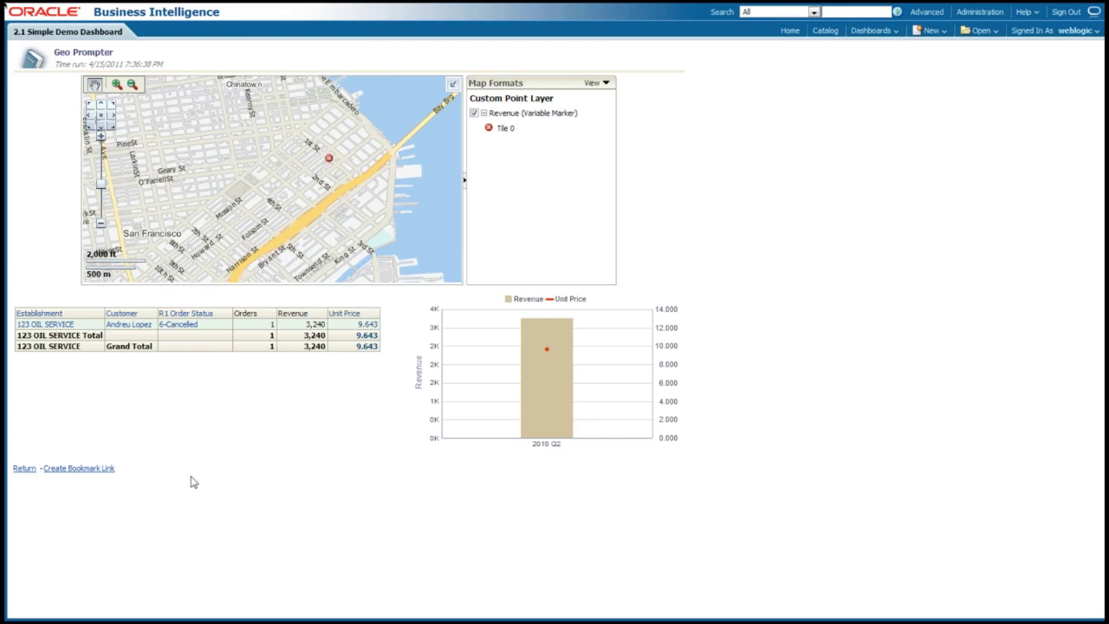
pyautogui.click(23, 468)
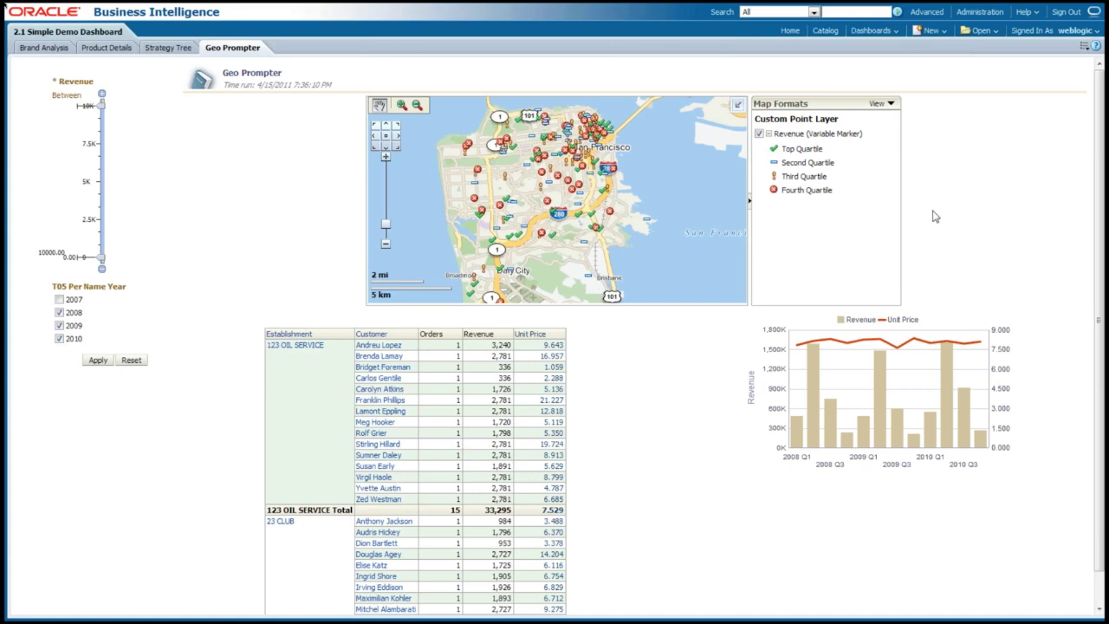
pyautogui.click(939, 33)
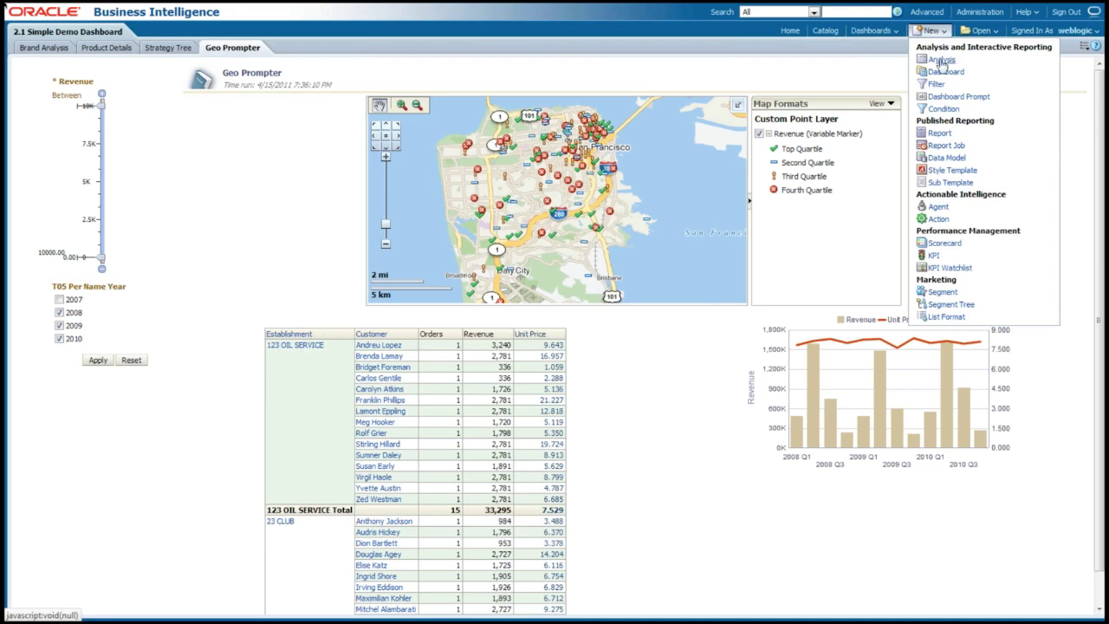
# - Create an A - Sample Sales analysis with 1- Revenue, 2- Billed Quantity, P4 Brand and T05 Per Name Year
pyautogui.click(941, 59)
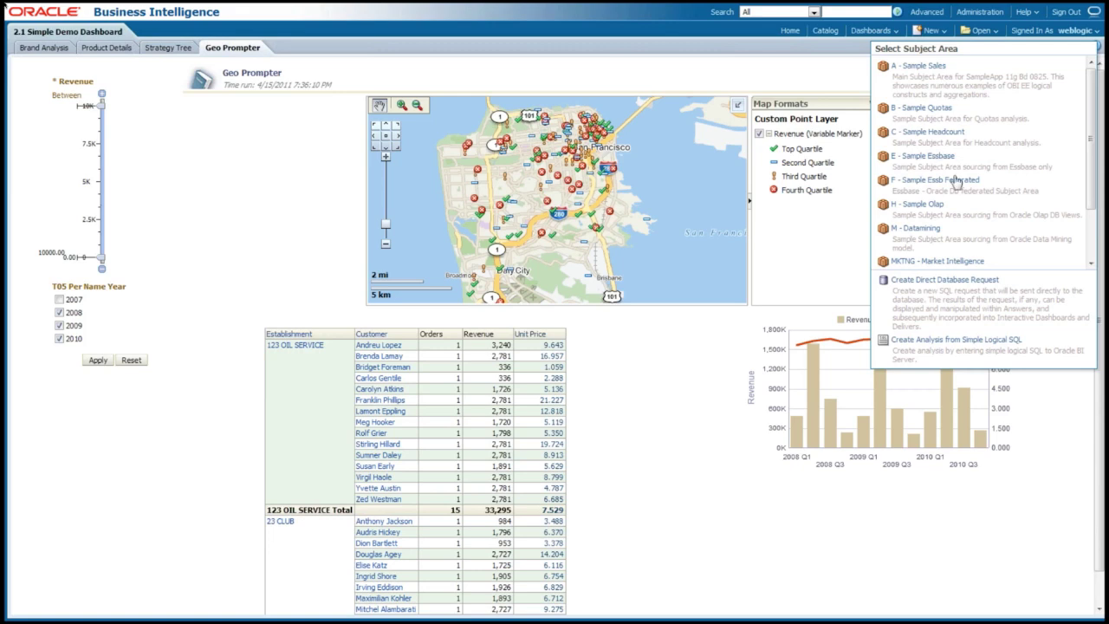
pyautogui.click(928, 68)
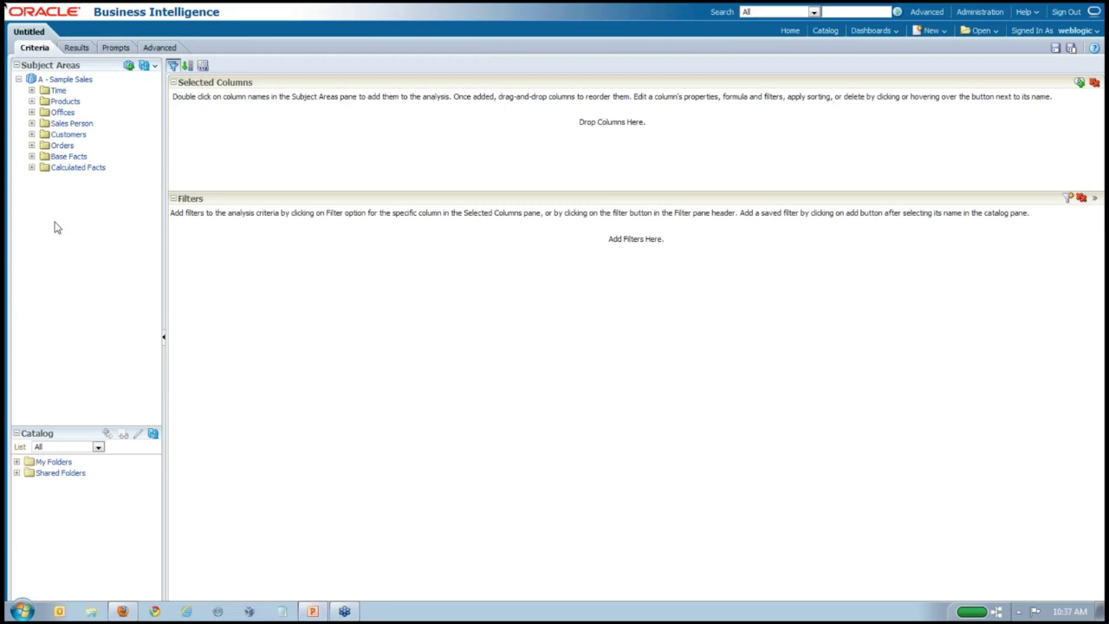
pyautogui.click(32, 157)
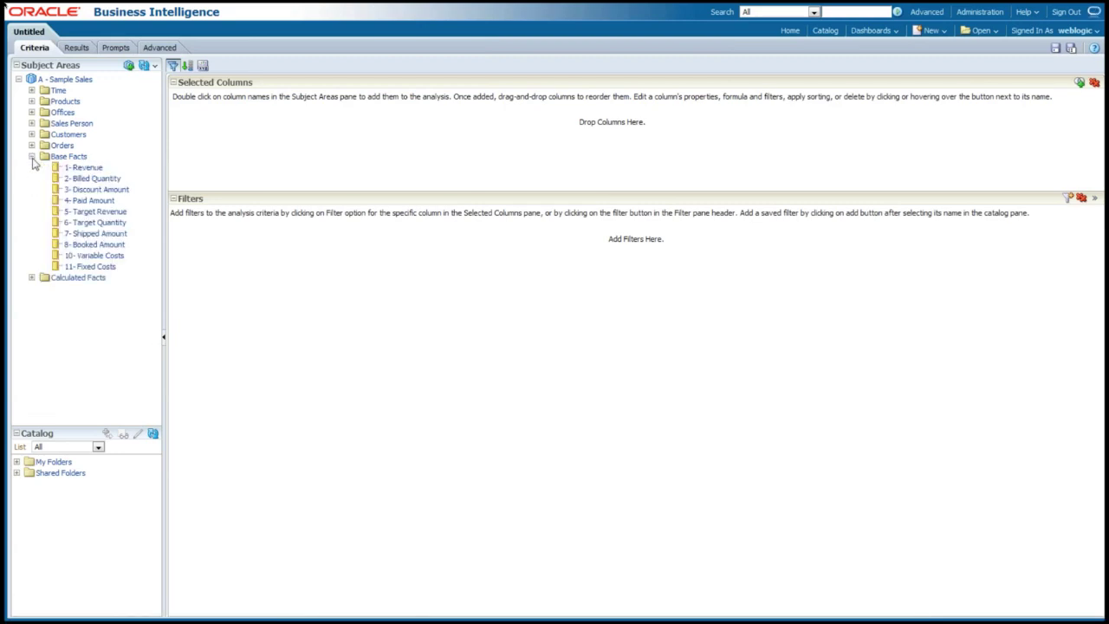
pyautogui.doubleClick(91, 169)
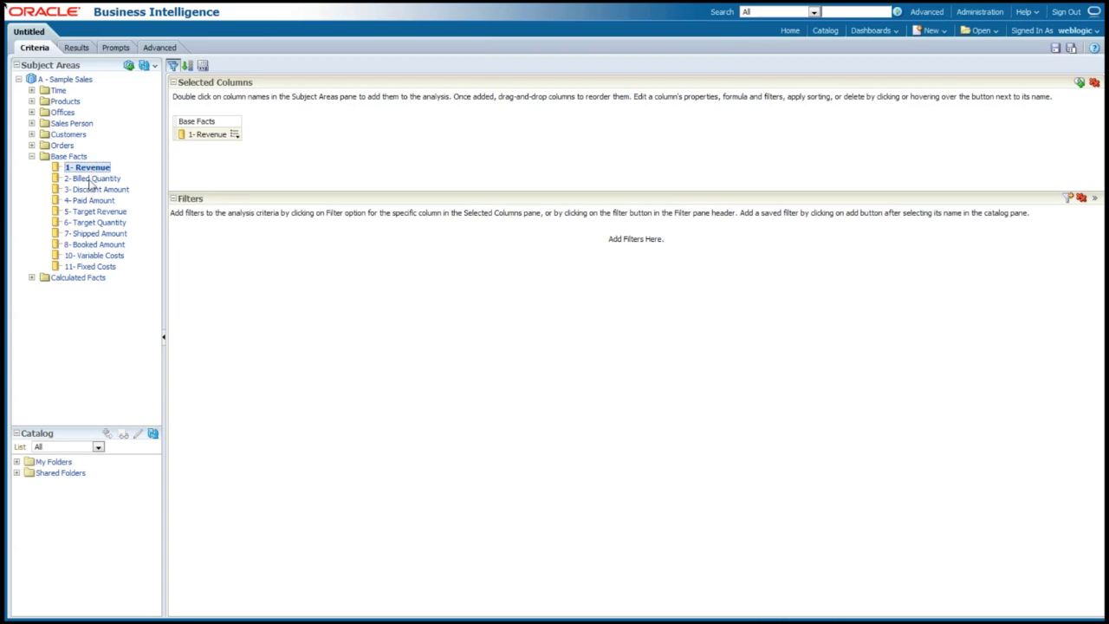
pyautogui.doubleClick(90, 178)
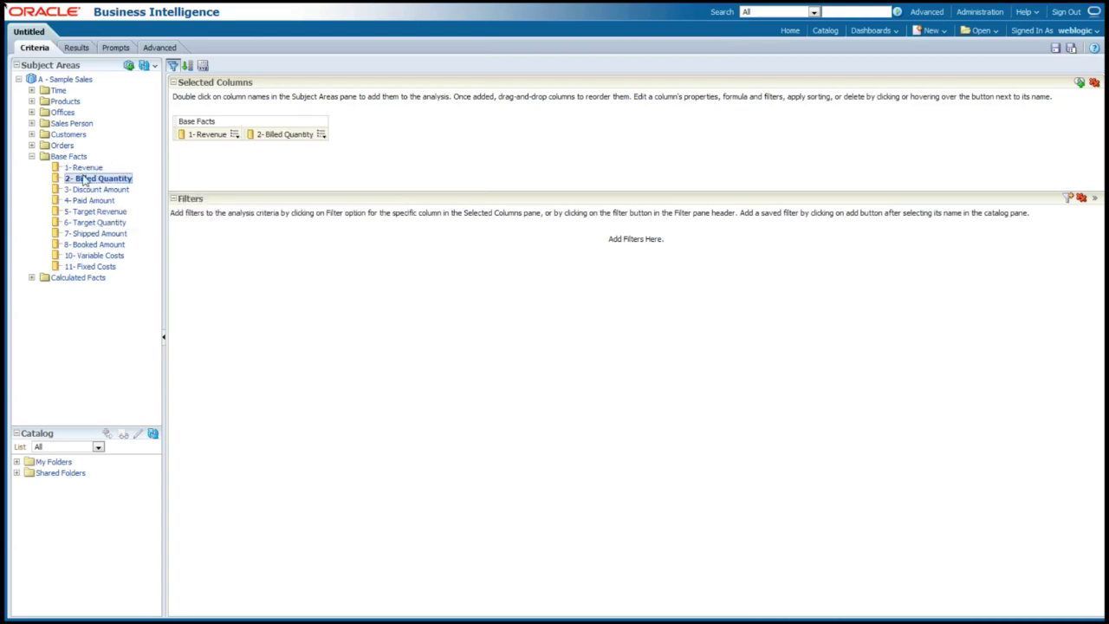
pyautogui.click(32, 102)
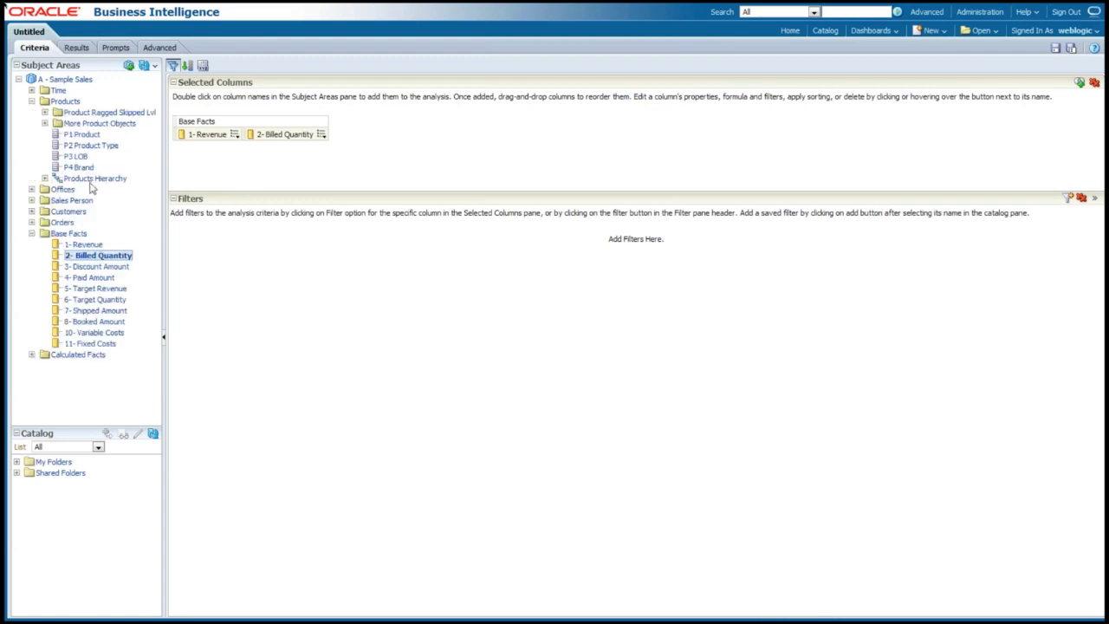
pyautogui.doubleClick(80, 167)
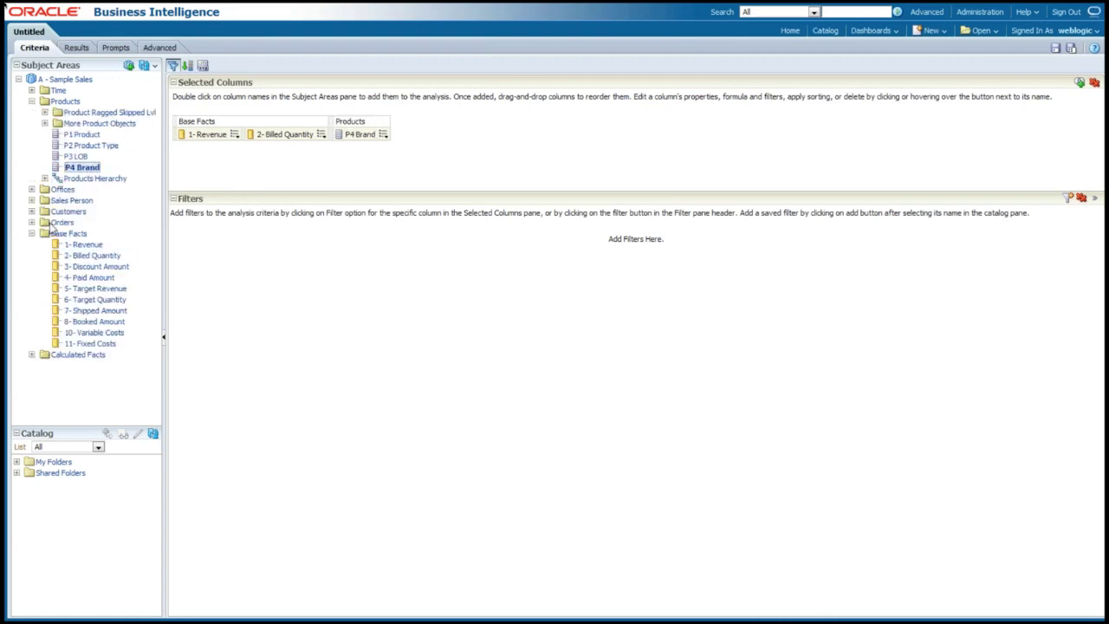
pyautogui.click(32, 91)
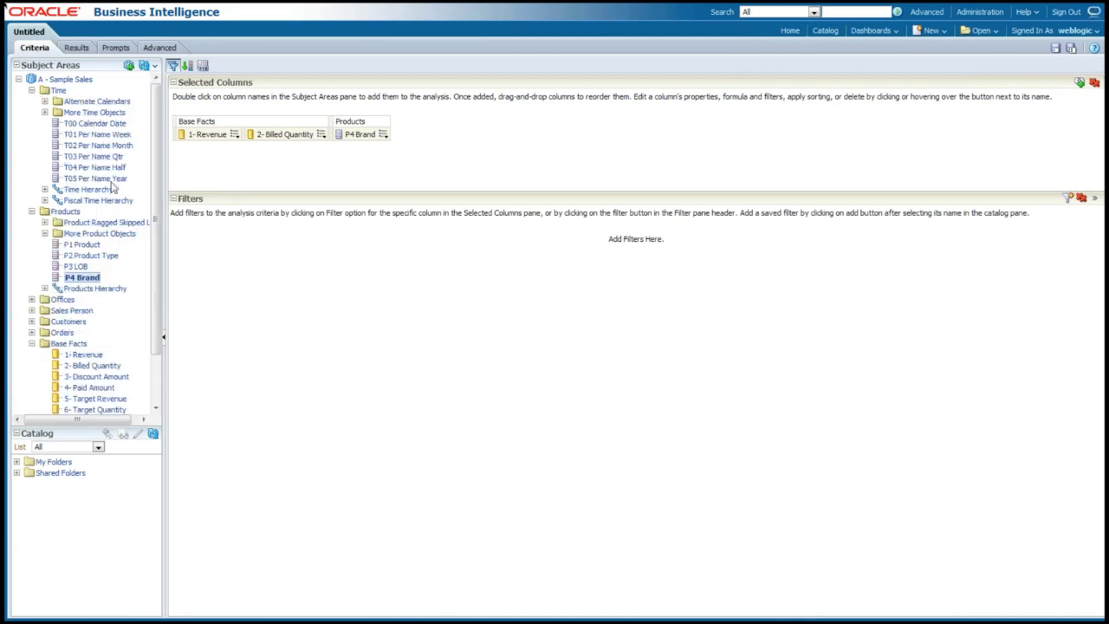
pyautogui.doubleClick(95, 178)
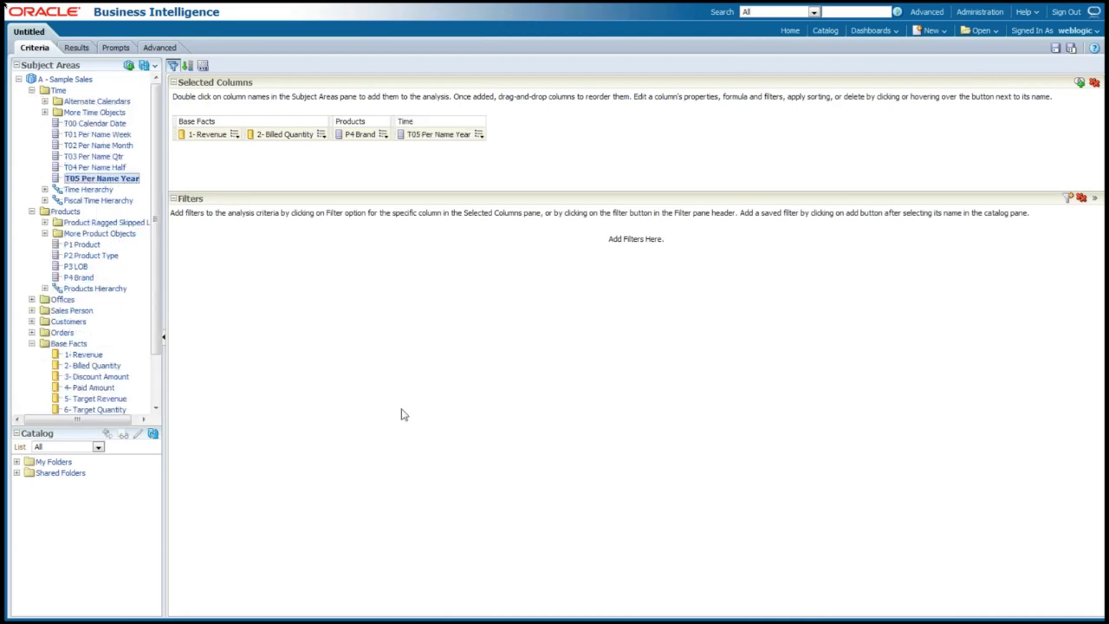
# - Filter T05 Per Name Year to ≥ 2004 and reorder columns as Year, Brand, Revenue, Billed Quantity
pyautogui.click(479, 135)
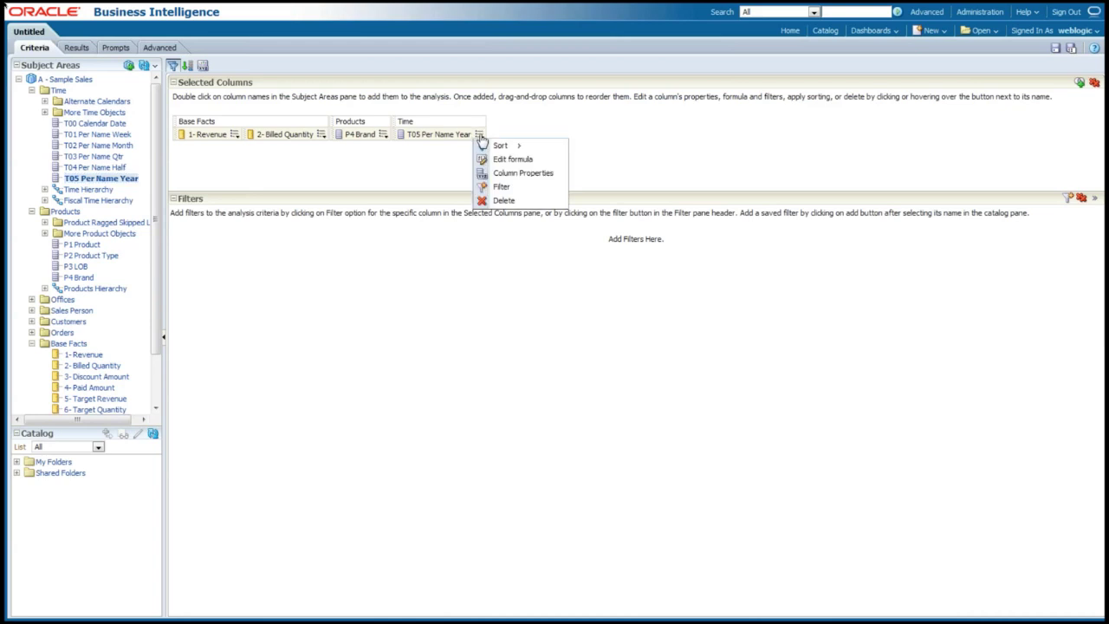
pyautogui.click(508, 189)
pyautogui.click(633, 246)
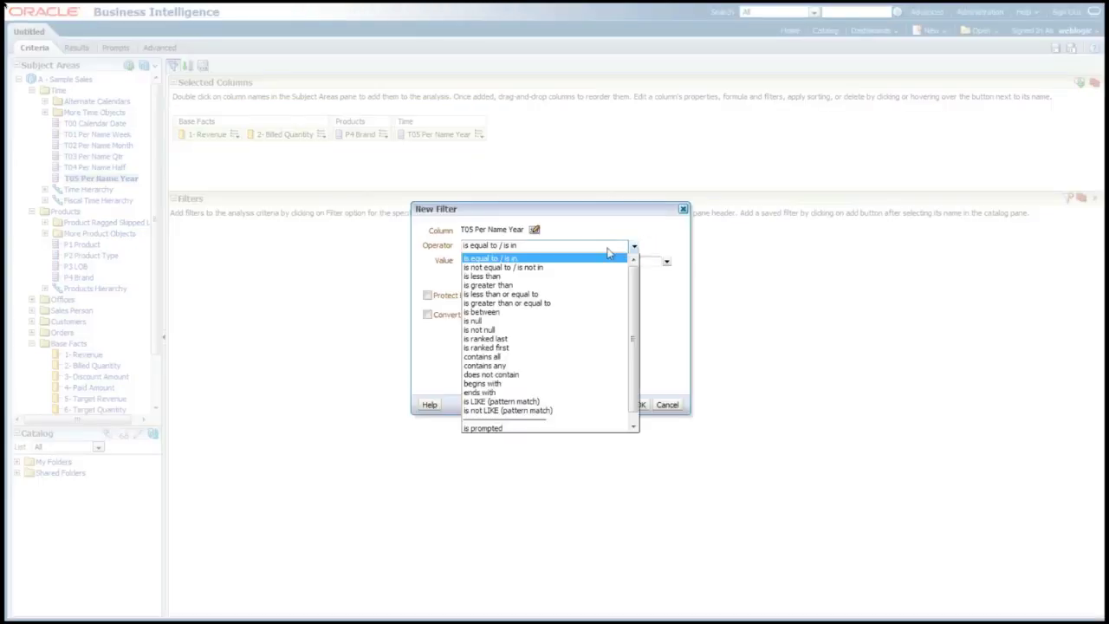
pyautogui.click(534, 303)
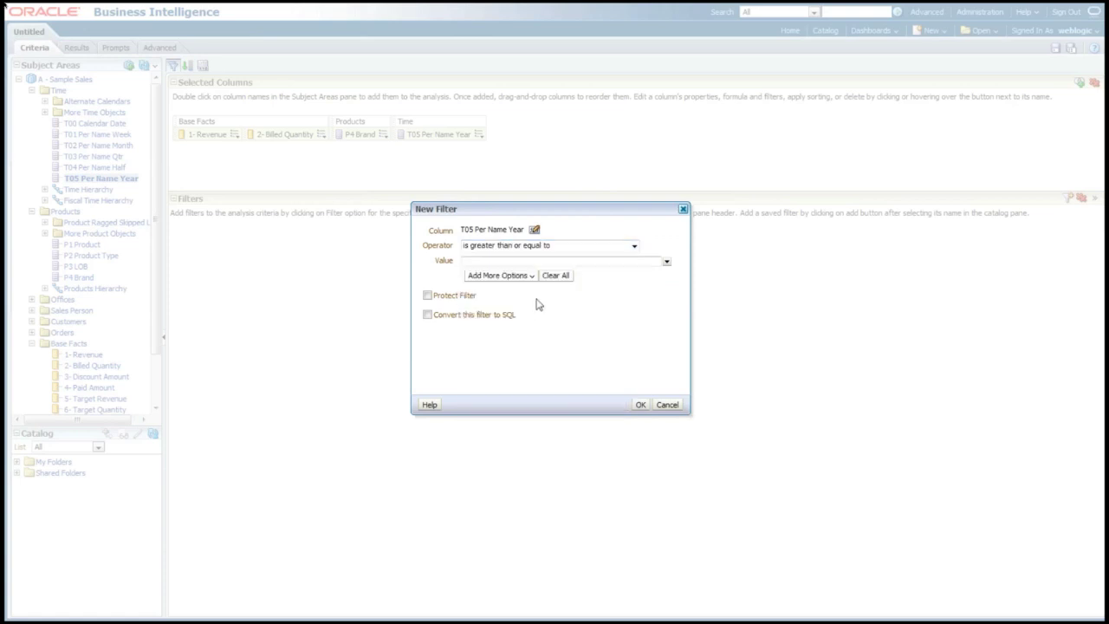
pyautogui.click(666, 262)
pyautogui.click(475, 273)
pyautogui.click(640, 404)
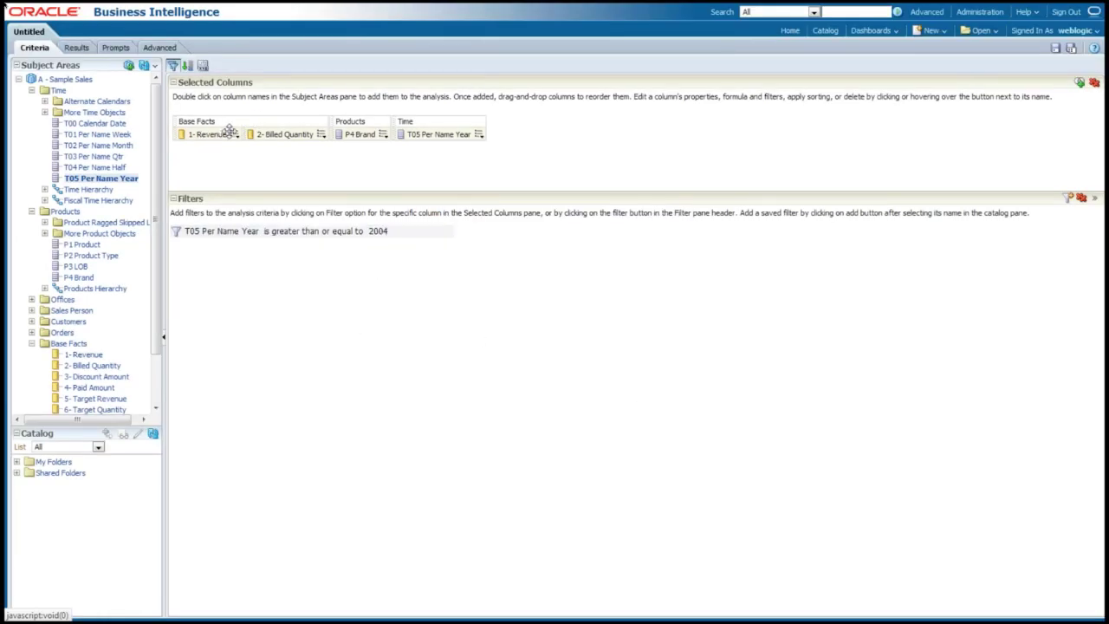
pyautogui.moveTo(396, 134); pyautogui.dragTo(183, 134)
pyautogui.moveTo(431, 135); pyautogui.dragTo(275, 134)
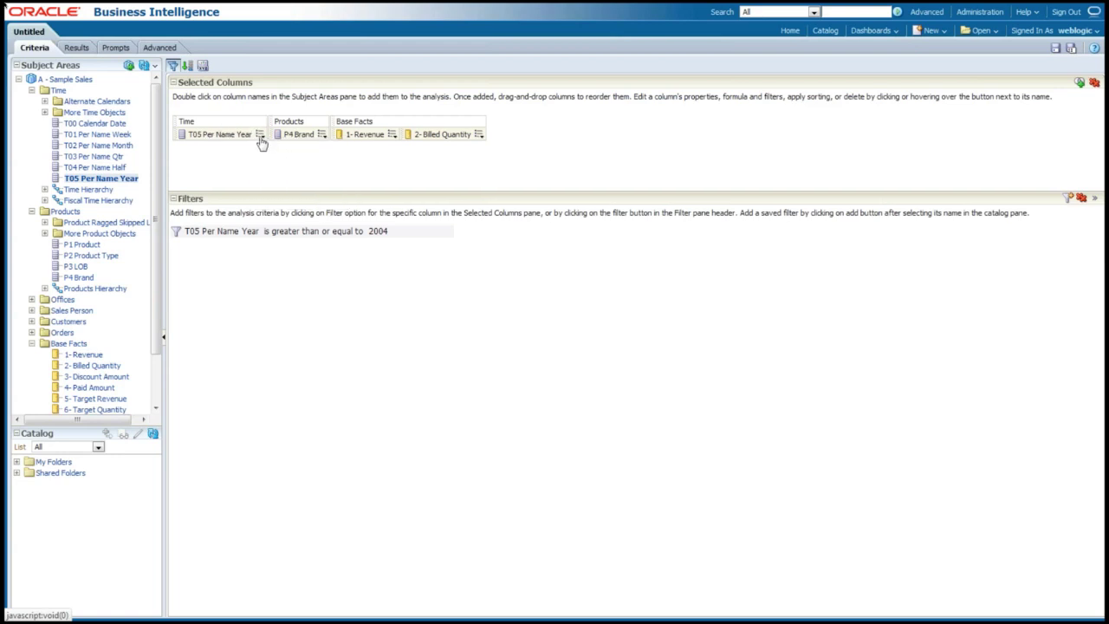
# - Sort the T05 Per Name Year column in ascending order
pyautogui.moveTo(260, 137)
pyautogui.moveTo(322, 148)
pyautogui.click(381, 147)
# - Inspect the 2- Billed Quantity formula and close the editor without changes
pyautogui.click(32, 345)
pyautogui.moveTo(484, 136)
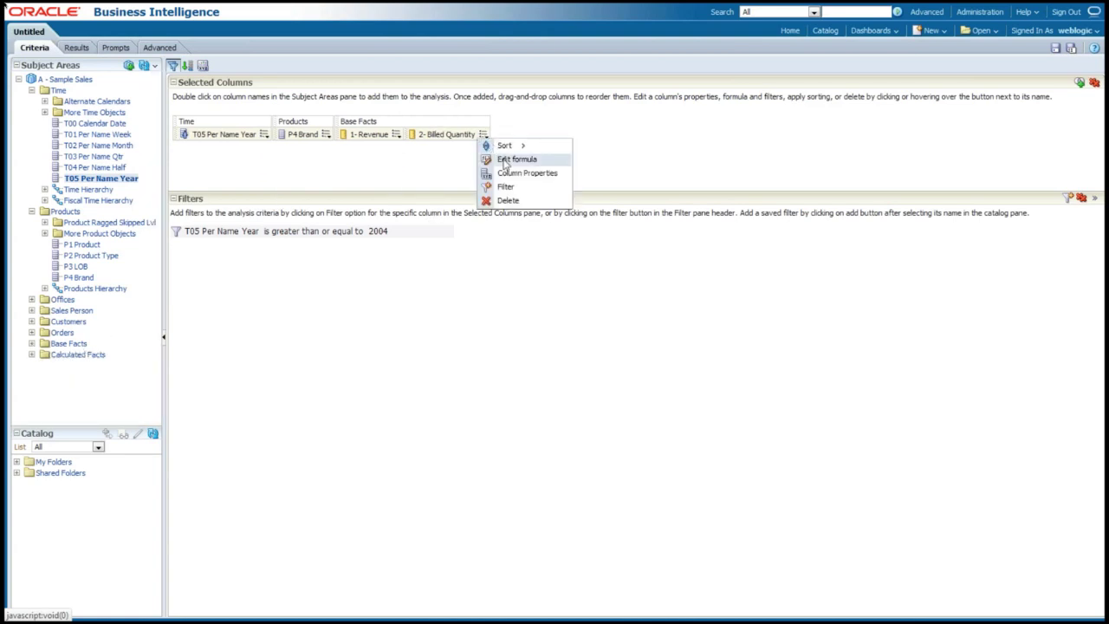
pyautogui.click(506, 161)
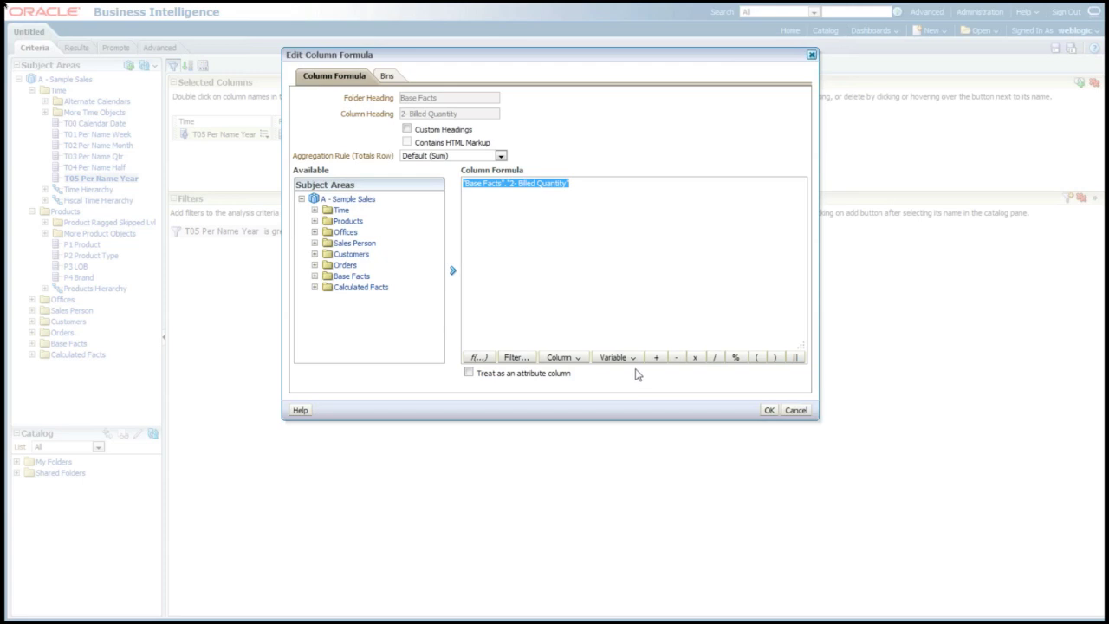
pyautogui.click(795, 411)
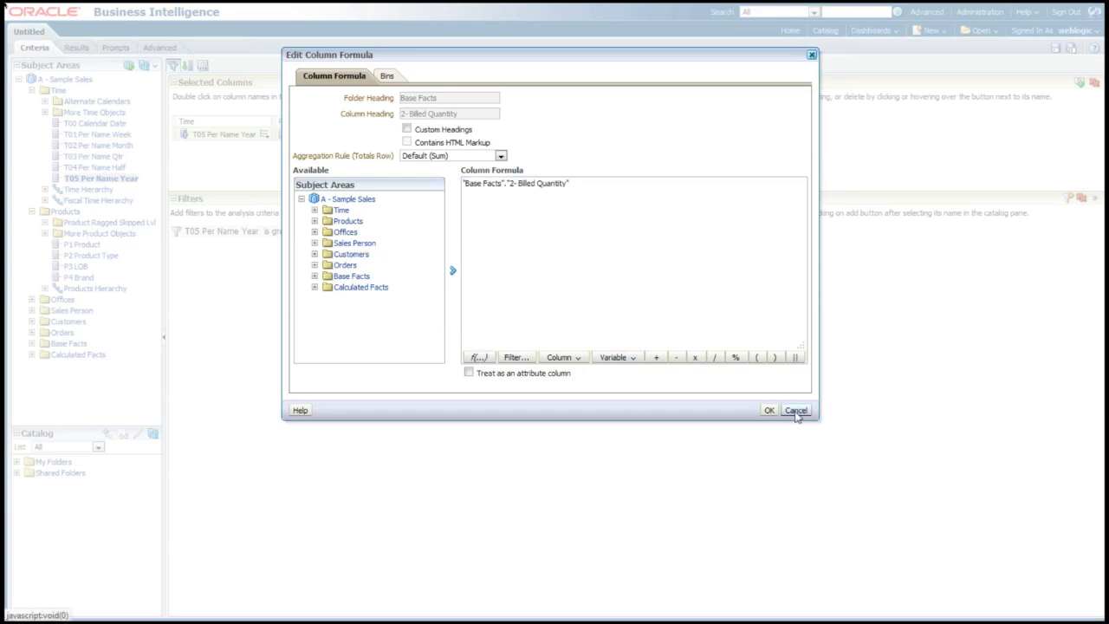
# - In Results, drill the year column down to T04 half-years and then T03 quarters
pyautogui.click(76, 47)
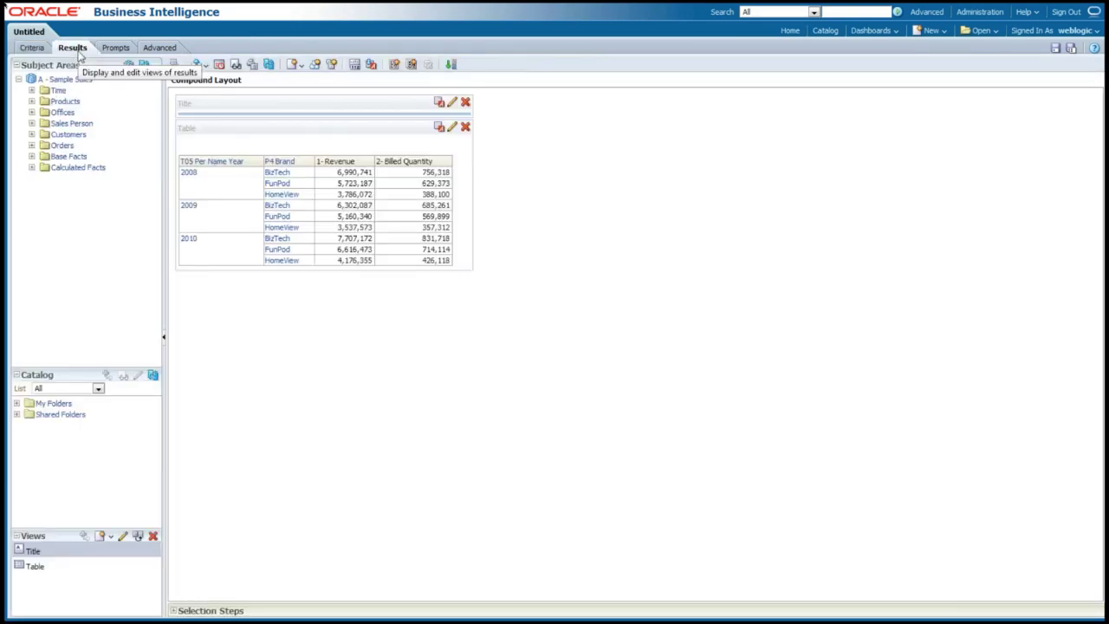
pyautogui.moveTo(189, 151)
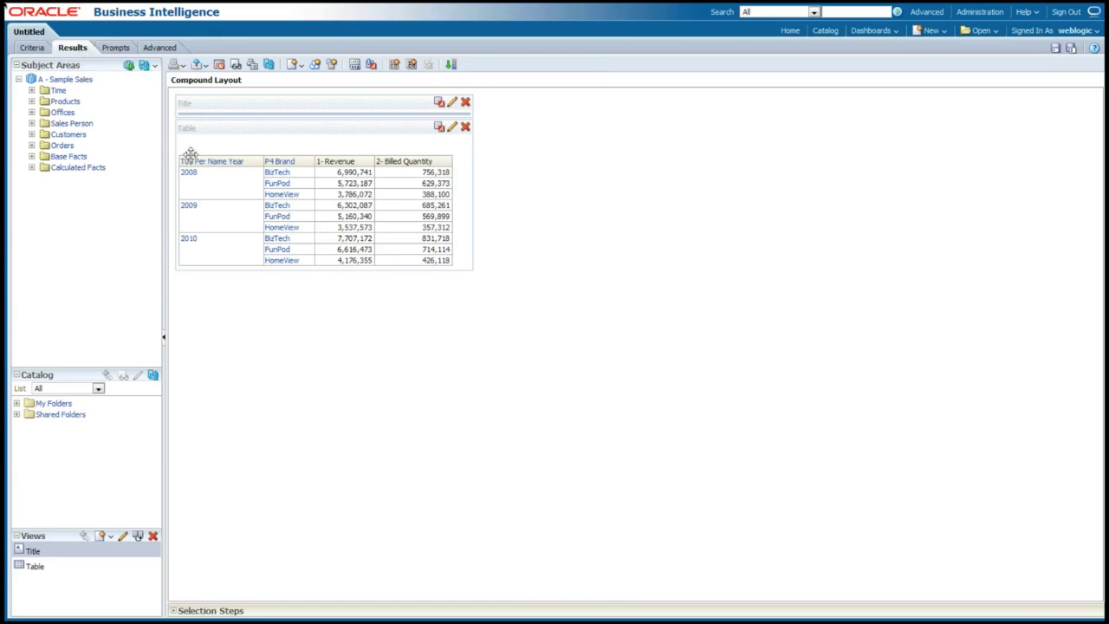
pyautogui.rightClick(251, 160)
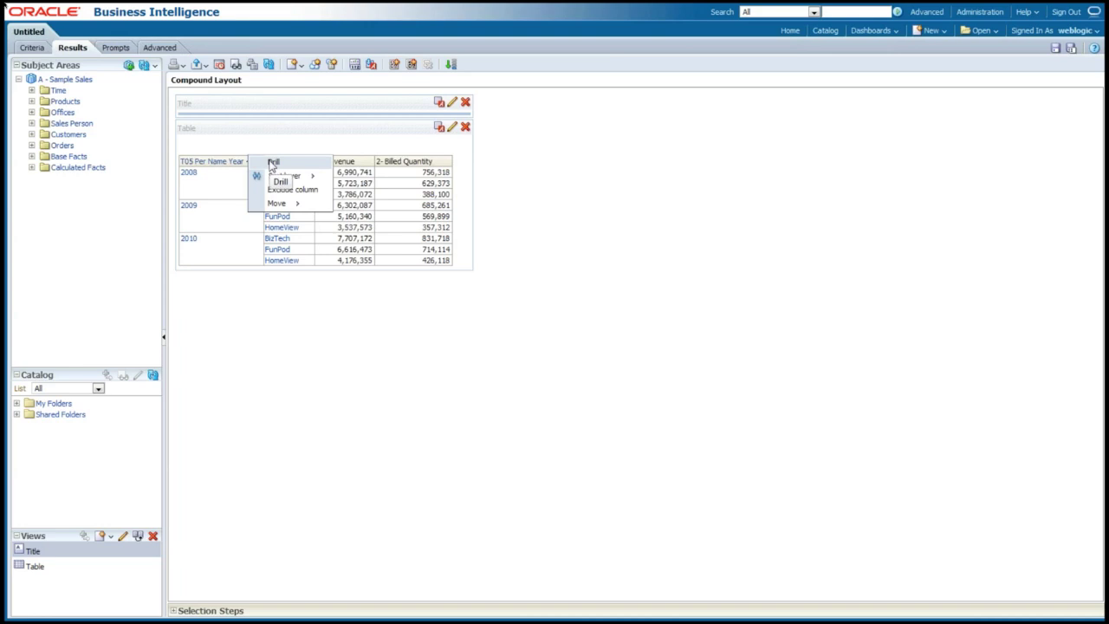
pyautogui.click(274, 162)
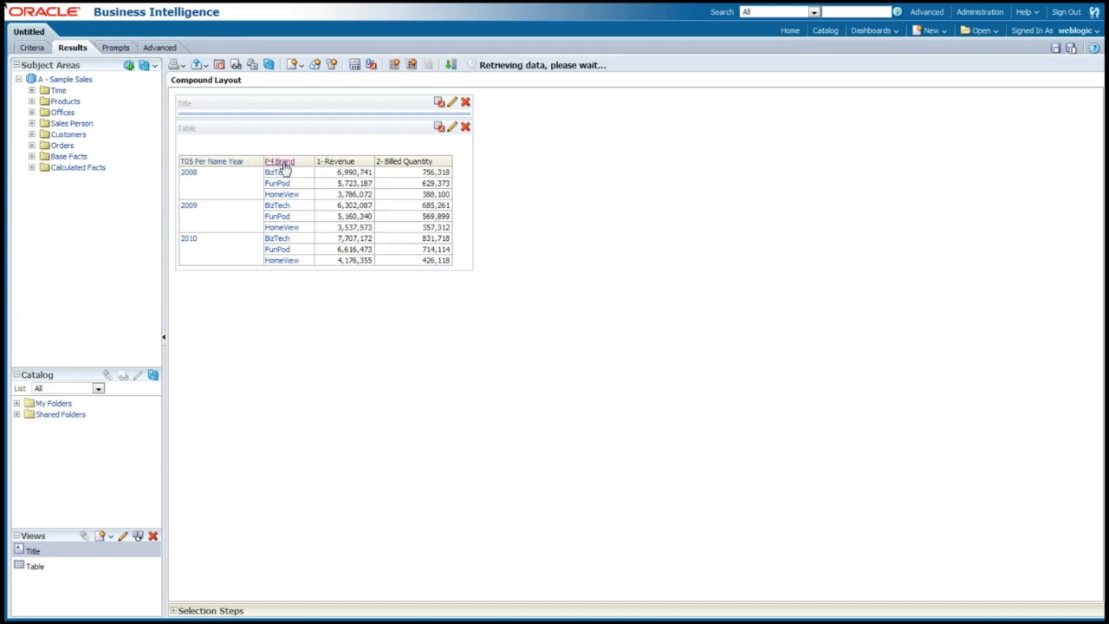
pyautogui.rightClick(305, 166)
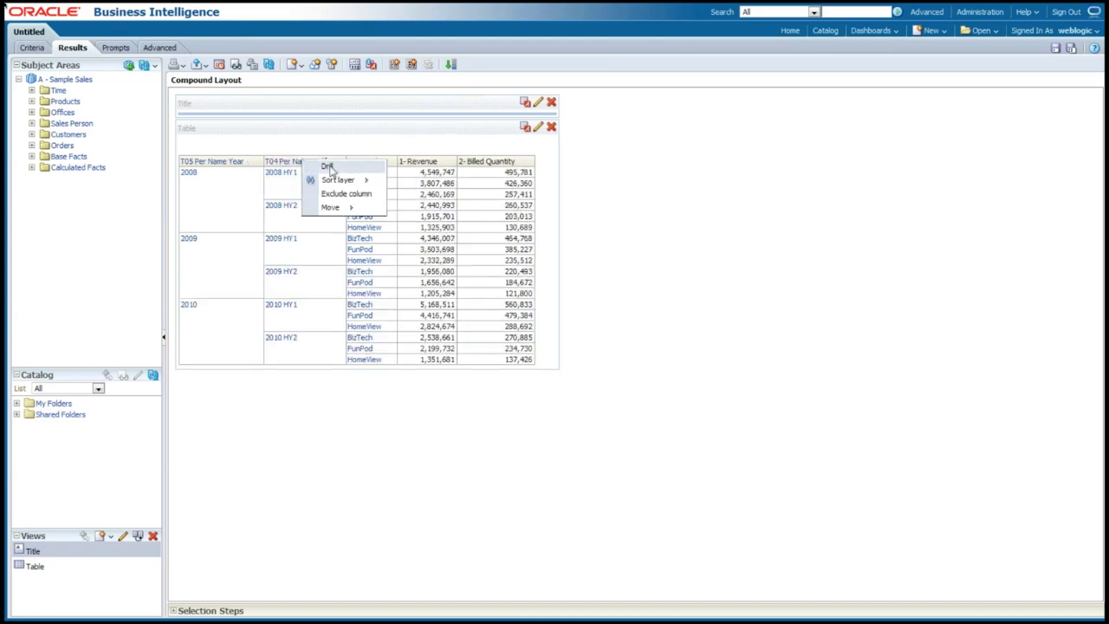
pyautogui.click(328, 168)
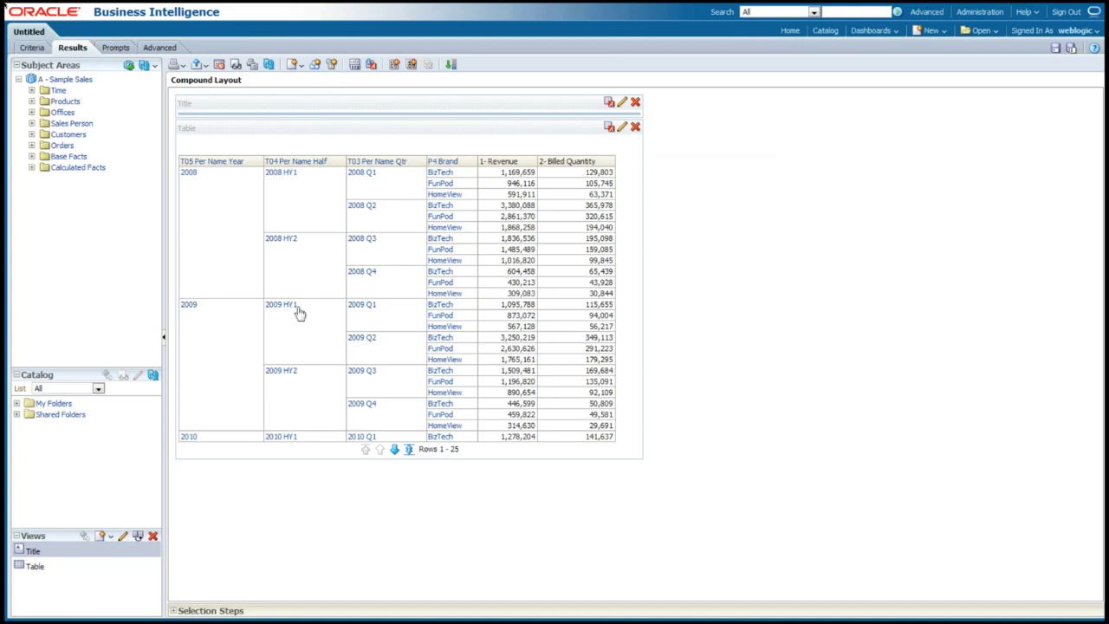
# - Add a pivot table view and enlarge its layout area
pyautogui.click(111, 538)
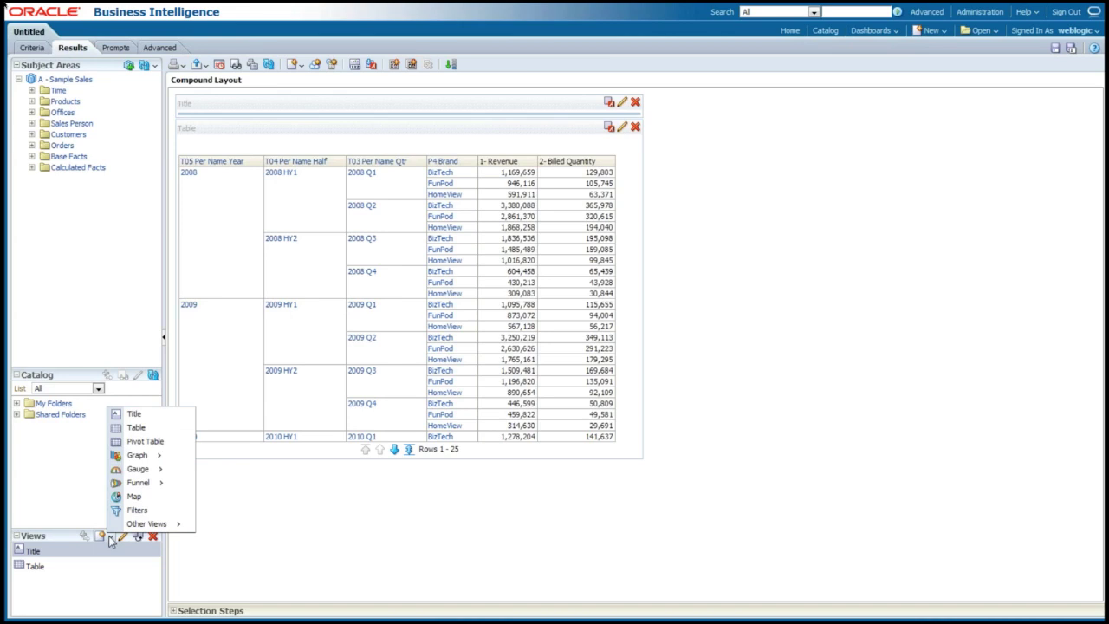
pyautogui.click(144, 442)
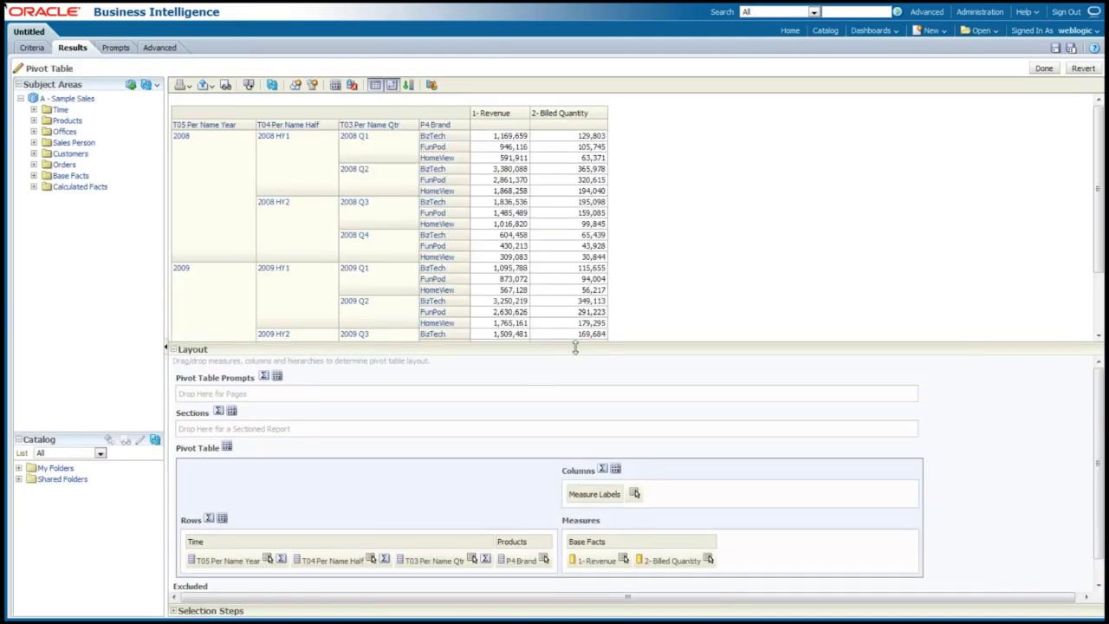
pyautogui.moveTo(580, 344); pyautogui.dragTo(581, 256)
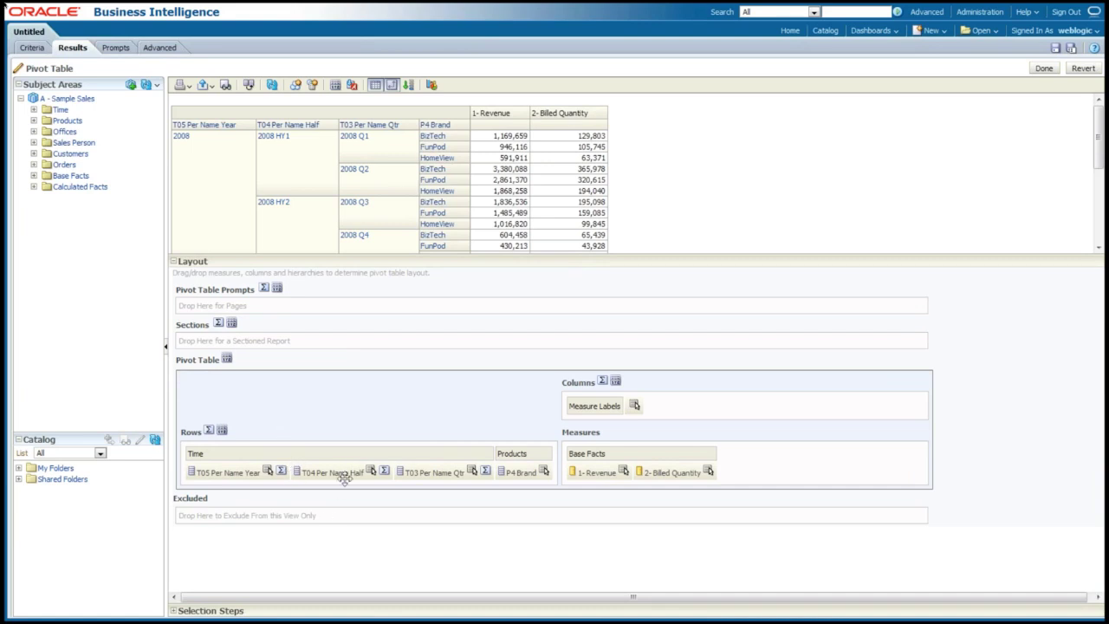
# - Exclude T04 Per Name Half, make T05 Per Name Year a prompt kept at 2008, and section by P4 Brand
pyautogui.moveTo(333, 475); pyautogui.dragTo(334, 520)
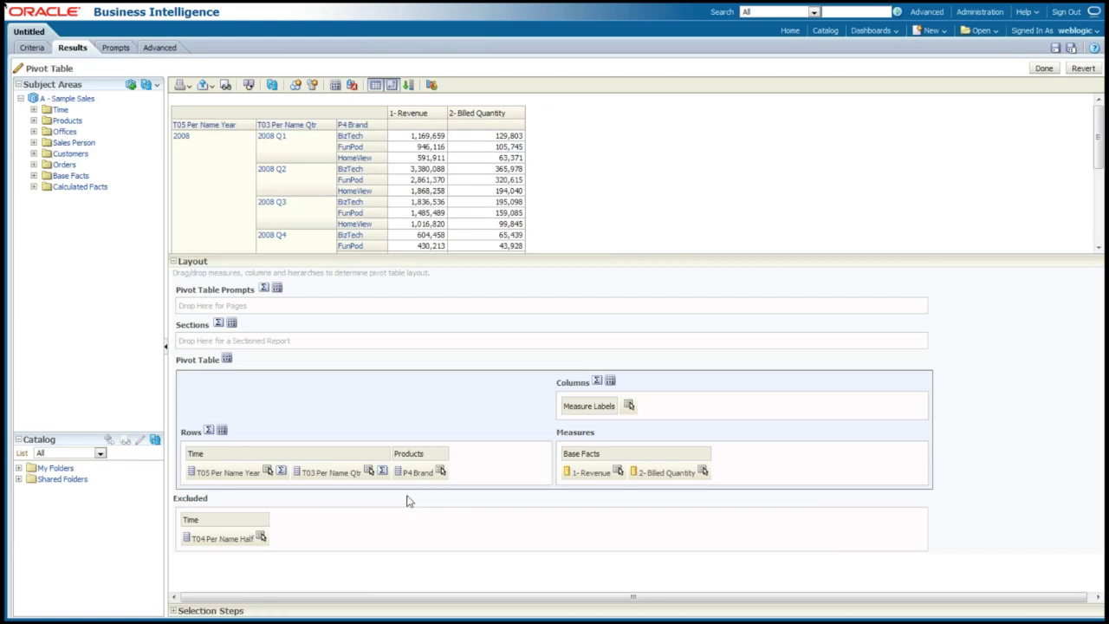
pyautogui.moveTo(199, 472); pyautogui.dragTo(255, 307)
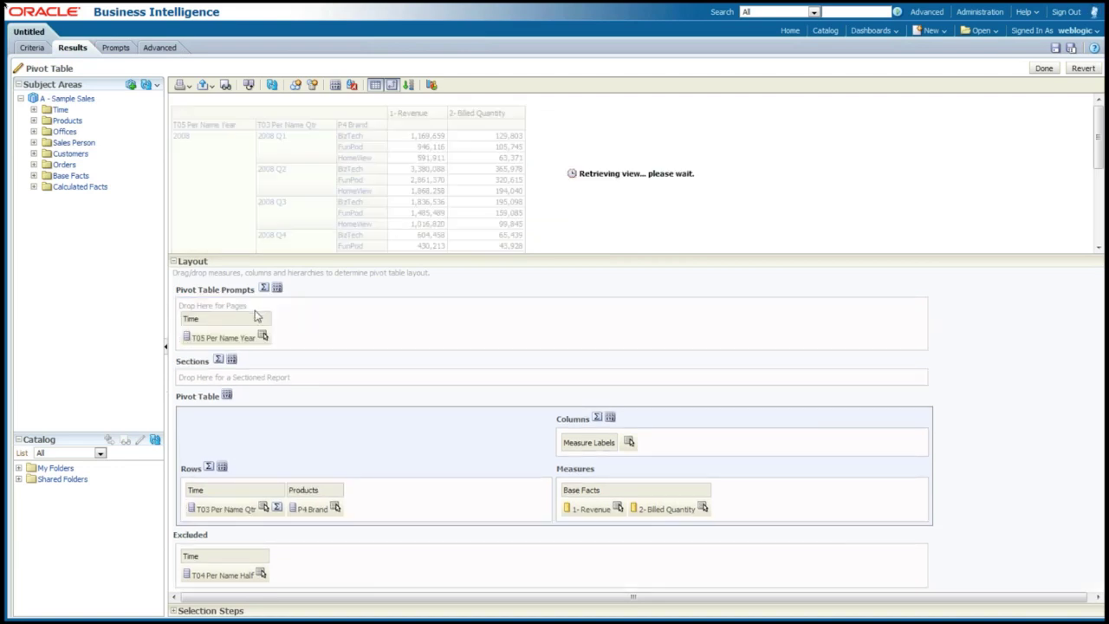
pyautogui.click(288, 108)
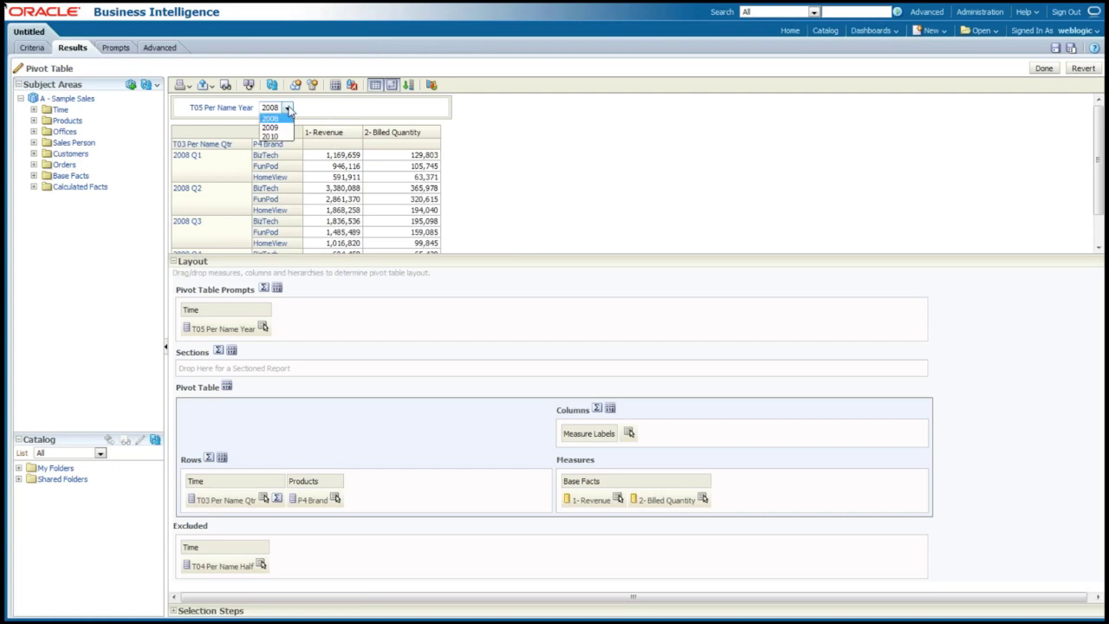
pyautogui.click(289, 111)
pyautogui.click(263, 328)
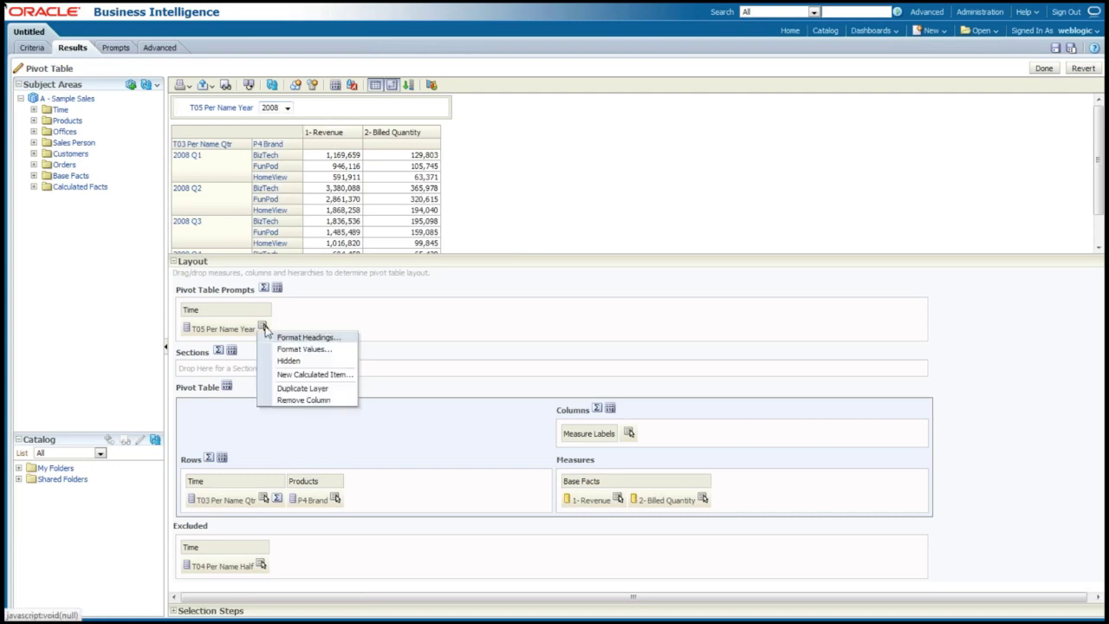
pyautogui.click(320, 315)
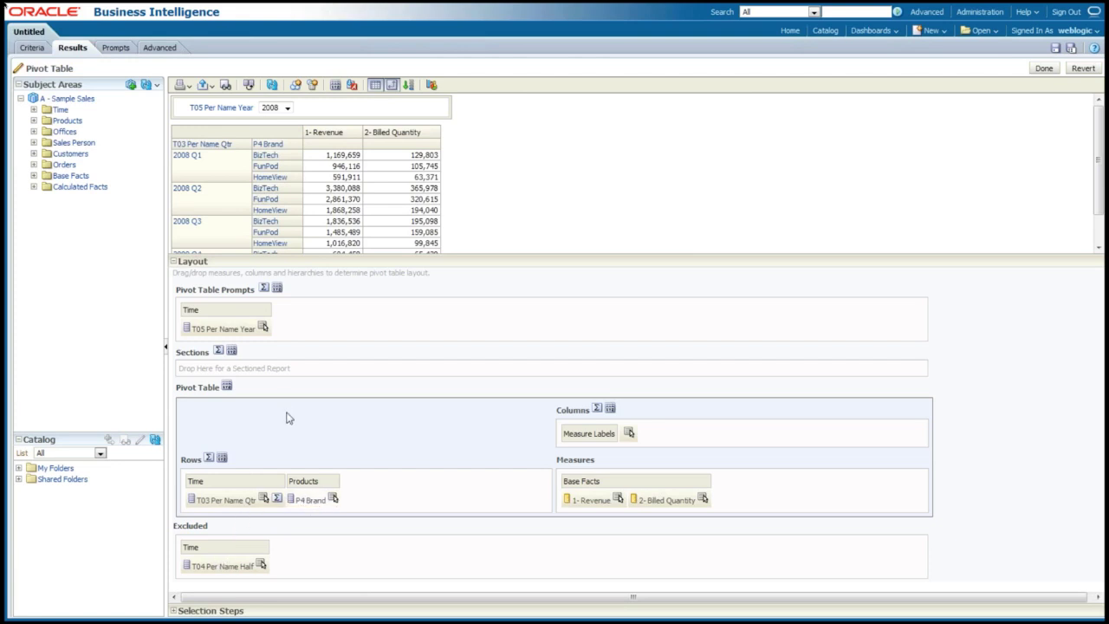
pyautogui.moveTo(282, 383); pyautogui.dragTo(279, 373)
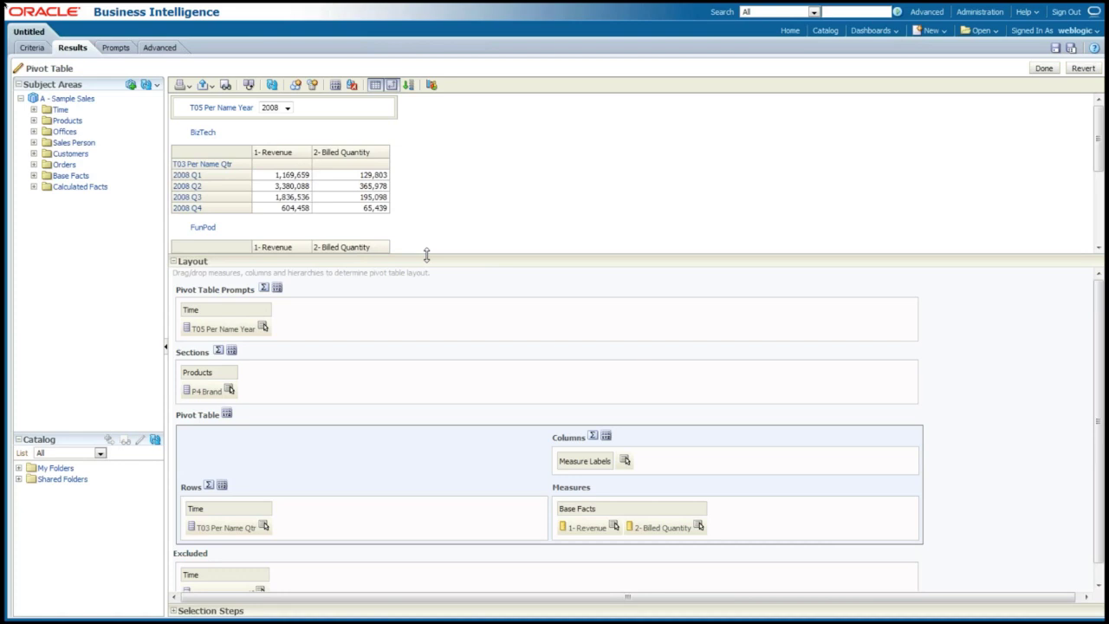
# - Duplicate 1- Revenue and show the copy as percent of column total
pyautogui.click(616, 529)
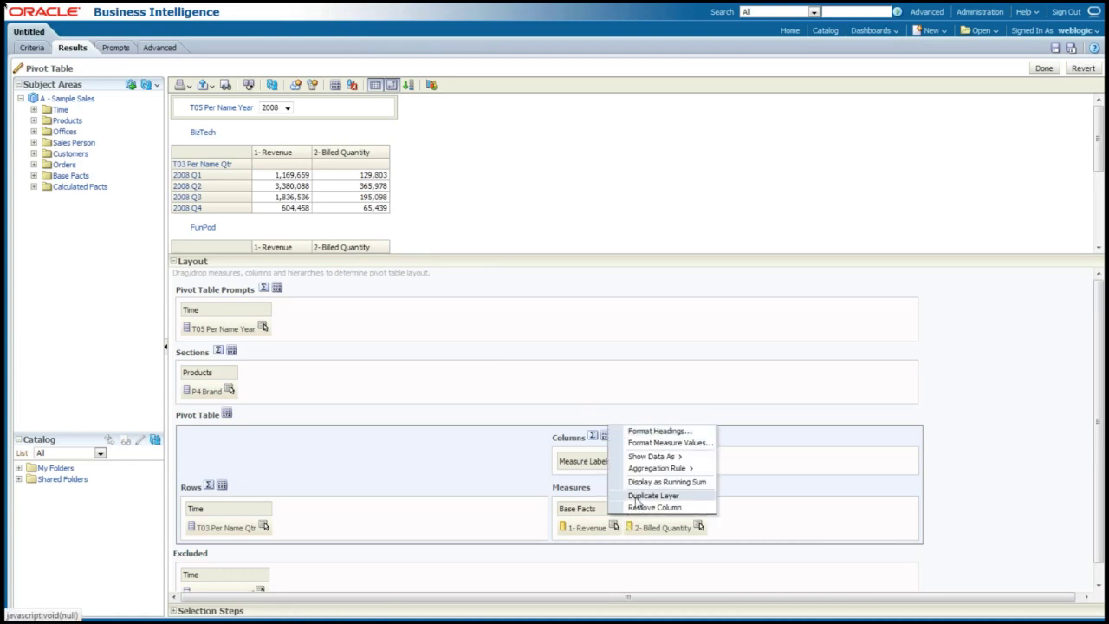
pyautogui.click(637, 499)
pyautogui.click(765, 525)
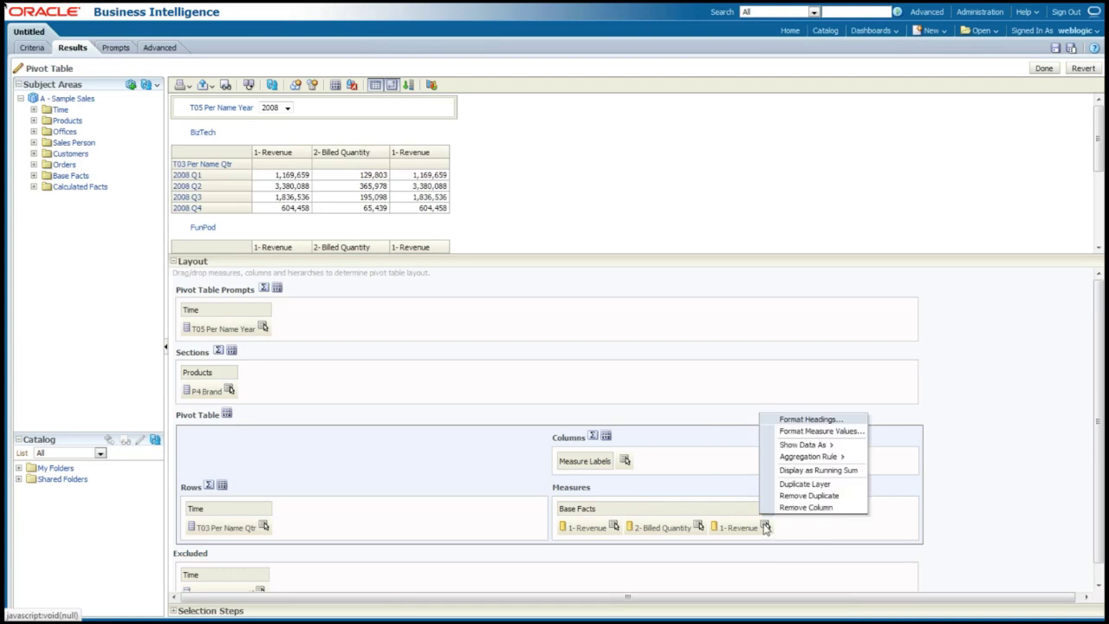
pyautogui.moveTo(814, 445)
pyautogui.moveTo(918, 457)
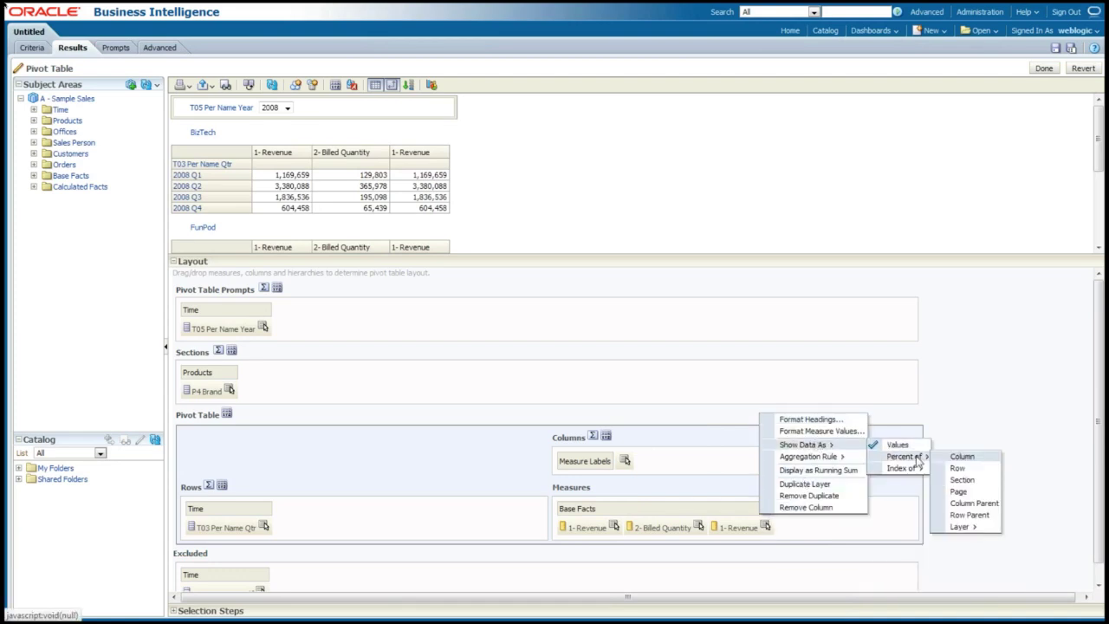
pyautogui.click(961, 456)
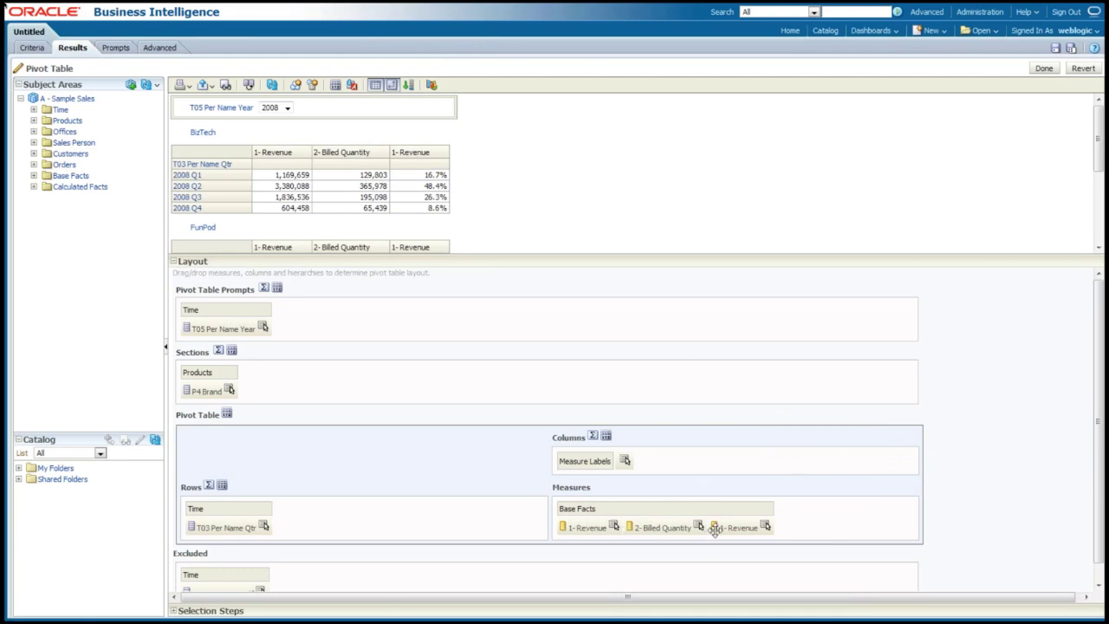
# - Caption the duplicated Revenue column '% ot Total'
pyautogui.click(765, 526)
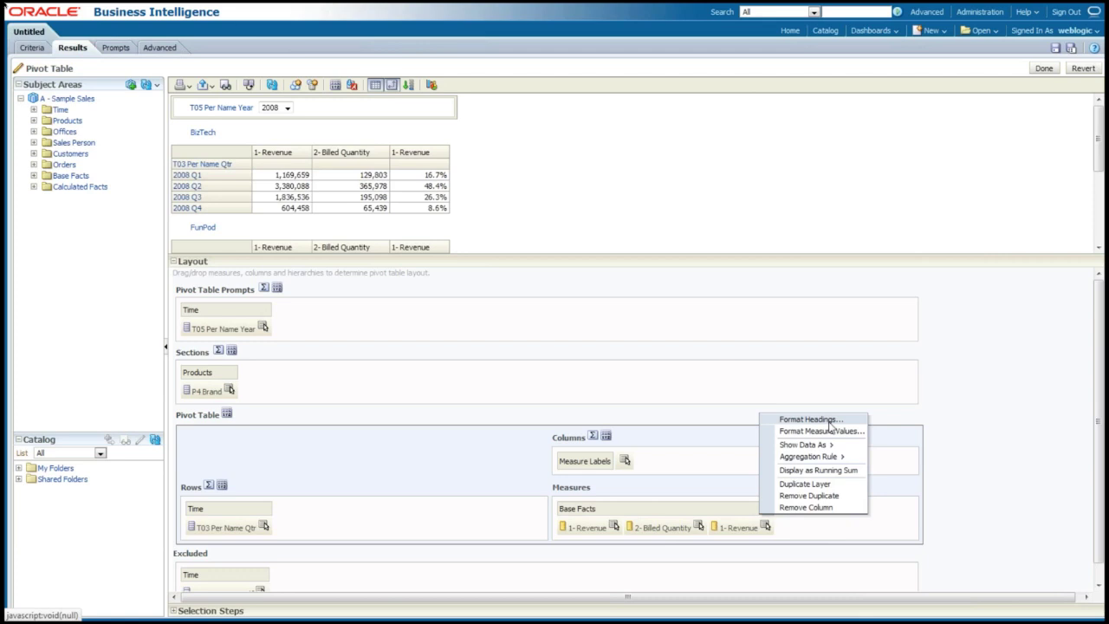
pyautogui.click(810, 419)
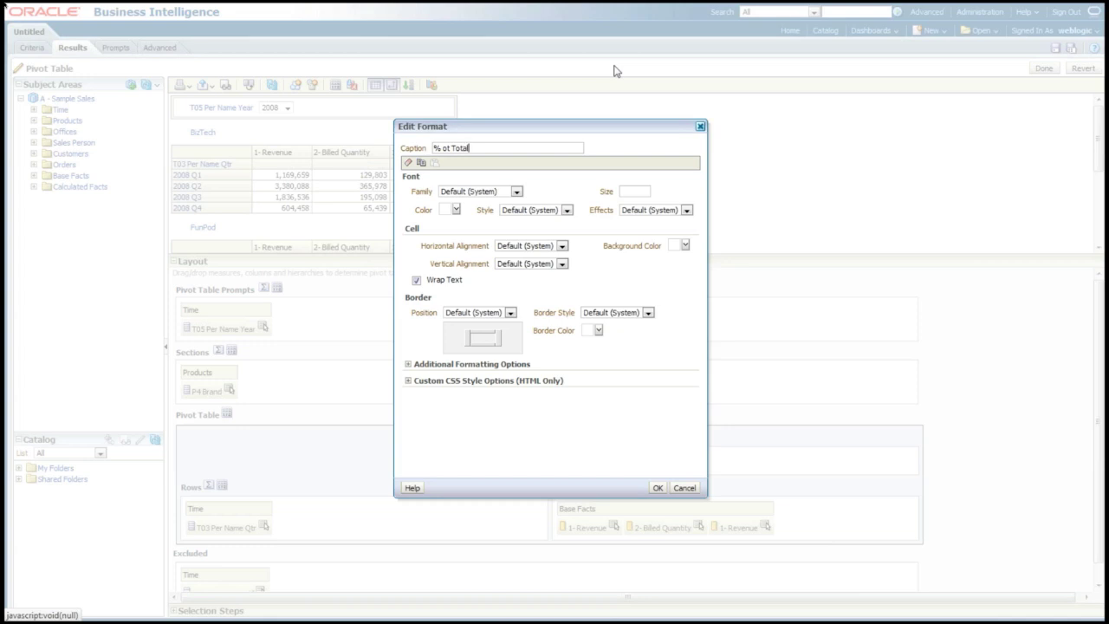
pyautogui.click(658, 487)
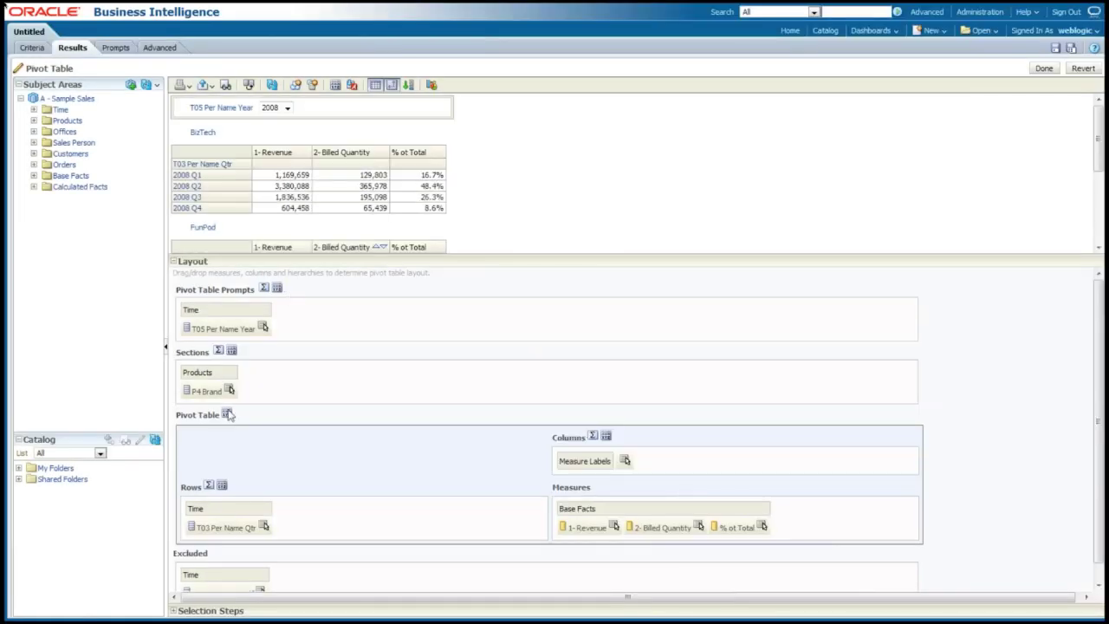
# - Add a Grand Total after each brand's quarter rows in the pivot table
pyautogui.click(219, 352)
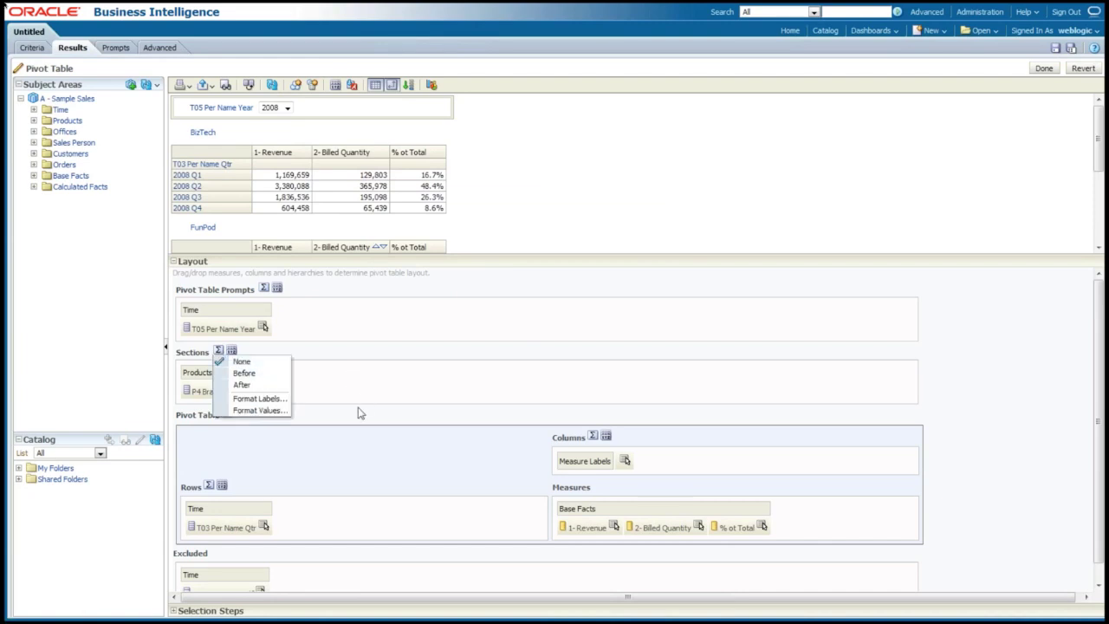
pyautogui.click(210, 487)
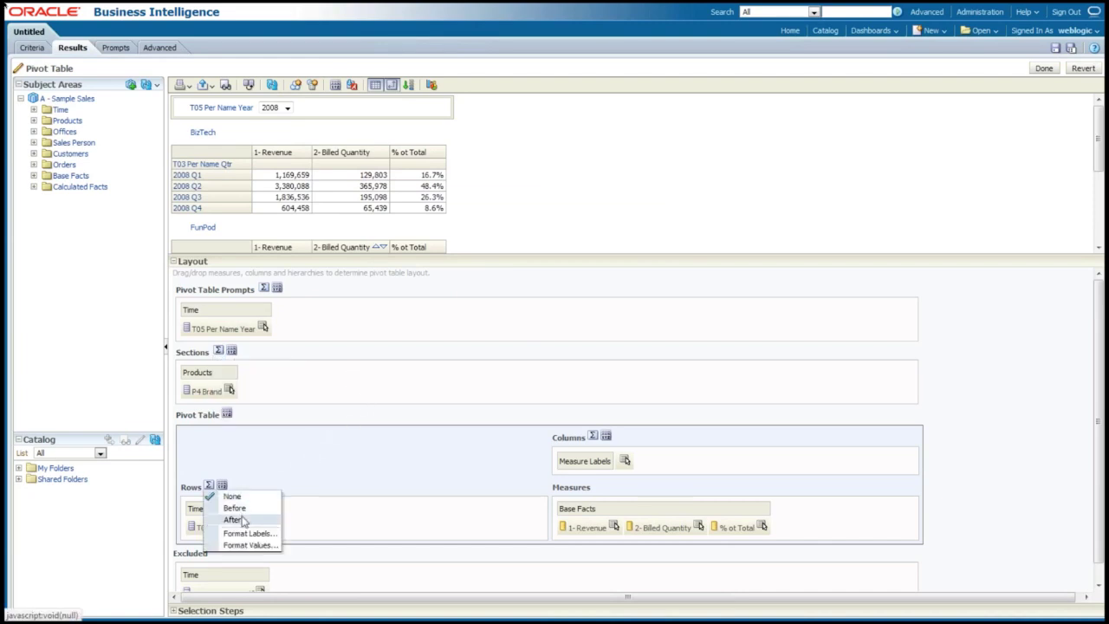
pyautogui.click(232, 517)
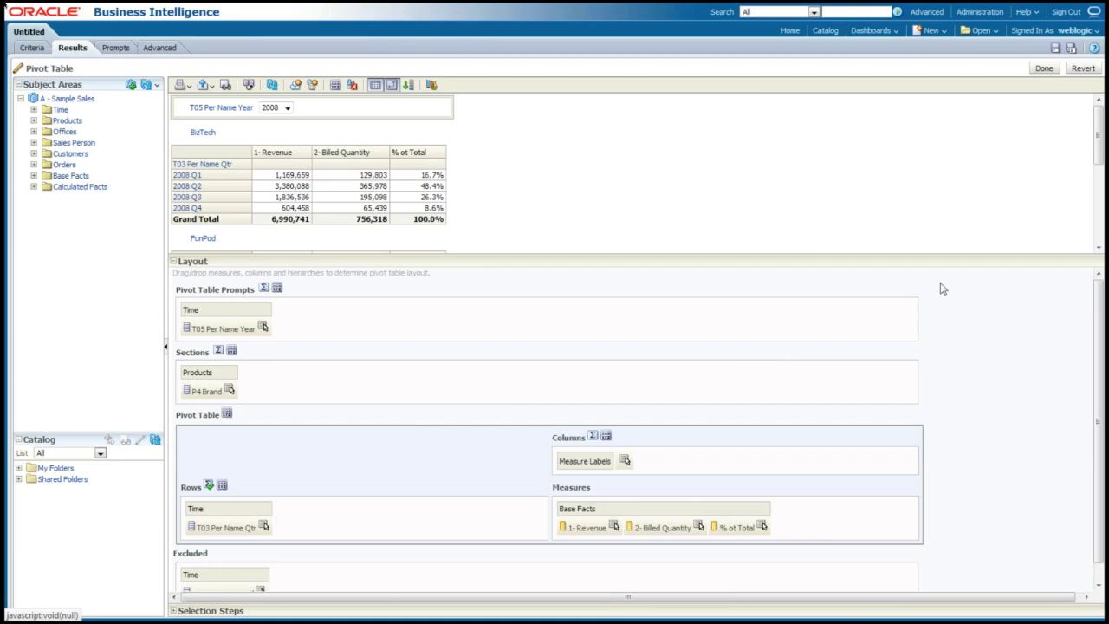
pyautogui.moveTo(889, 254); pyautogui.dragTo(902, 363)
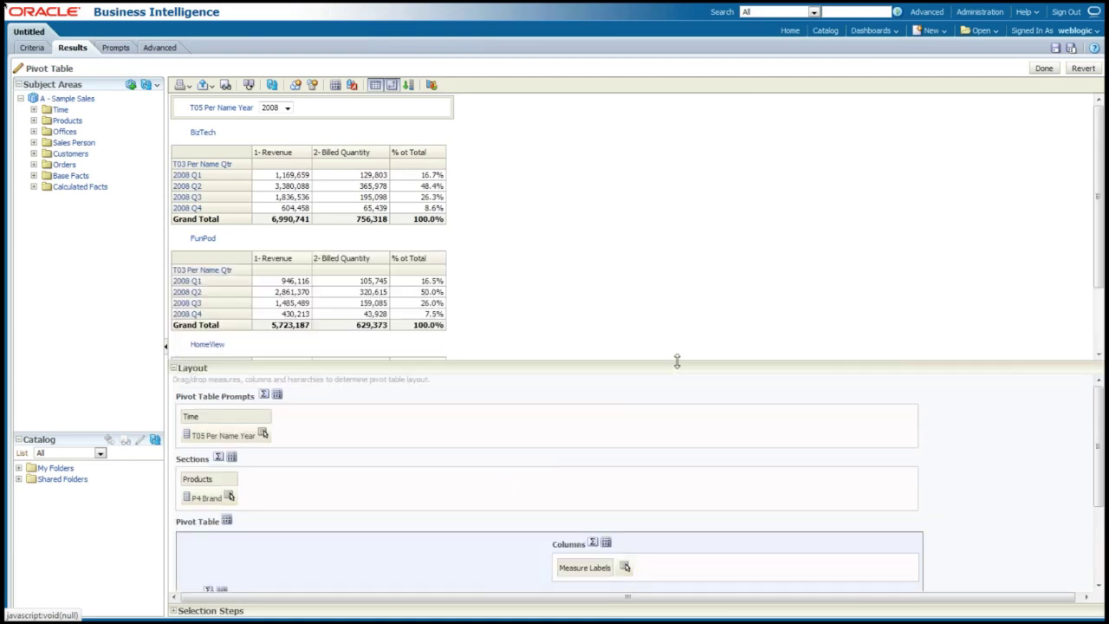
pyautogui.moveTo(676, 360); pyautogui.dragTo(681, 473)
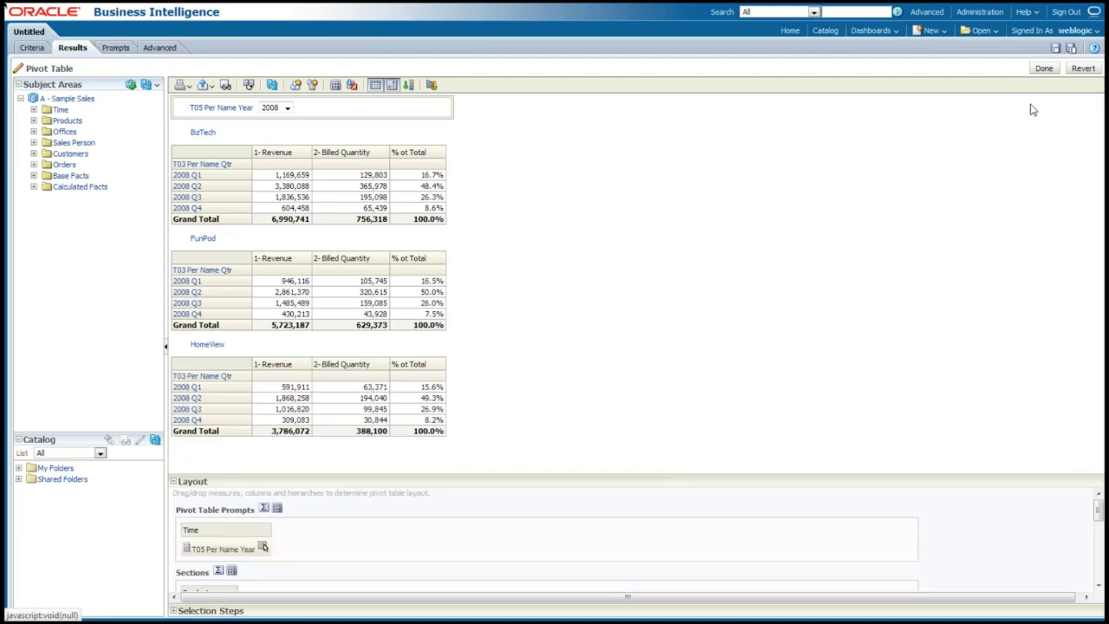
# - Replace the plain Table view with the pivot table beneath the Title in the compound layout
pyautogui.click(1043, 68)
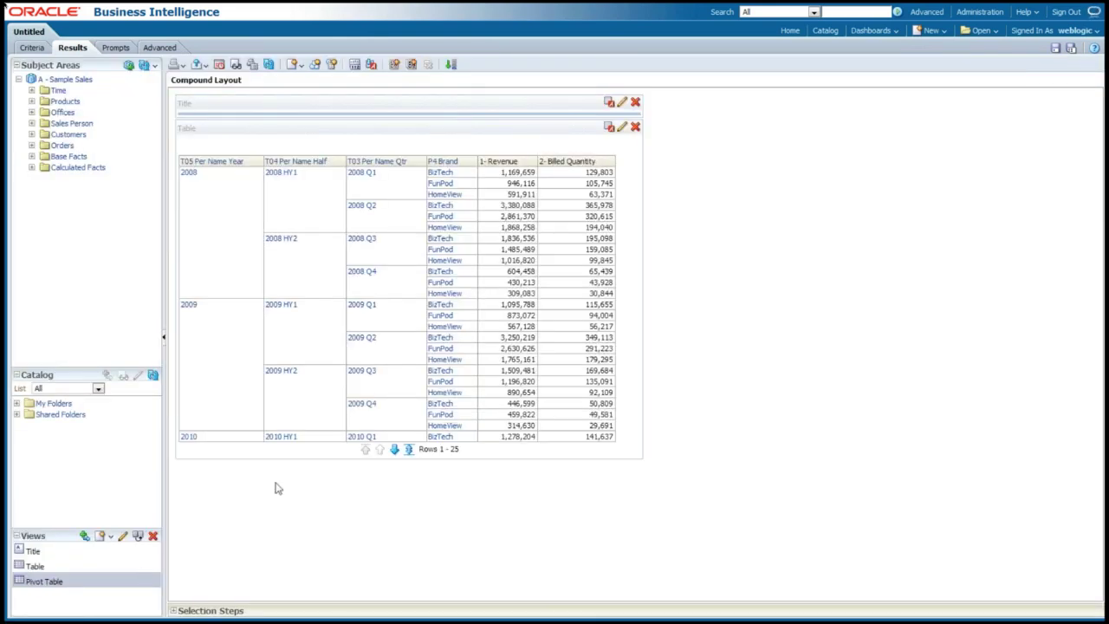
pyautogui.click(635, 127)
pyautogui.moveTo(35, 586); pyautogui.dragTo(210, 122)
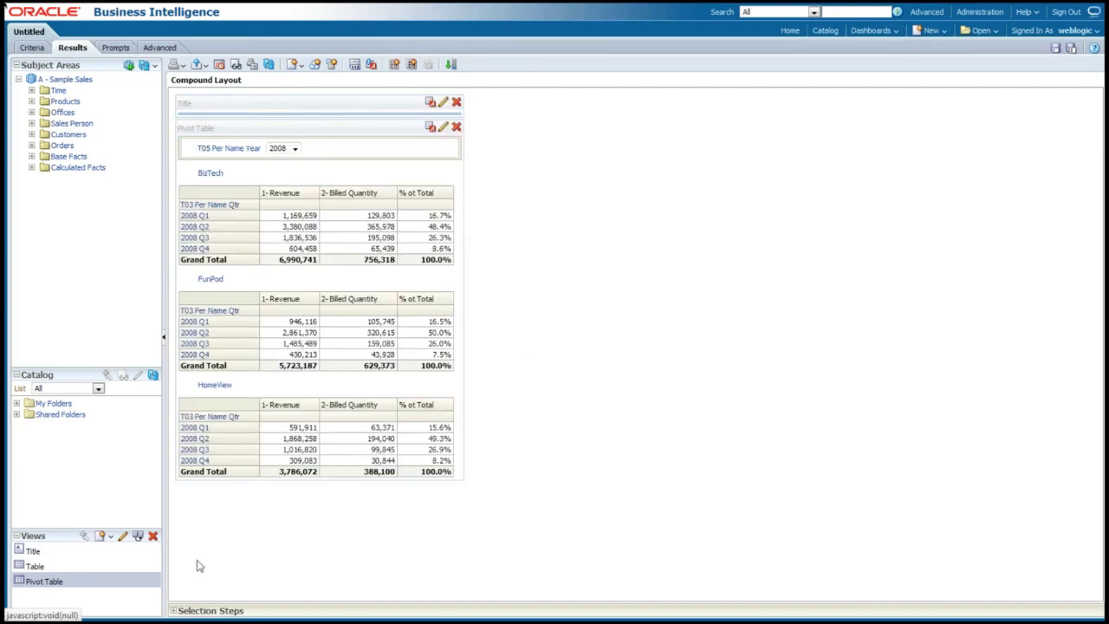
# - Bring up the New View menu's Graph > Line-Bar options for a new graph
pyautogui.click(110, 537)
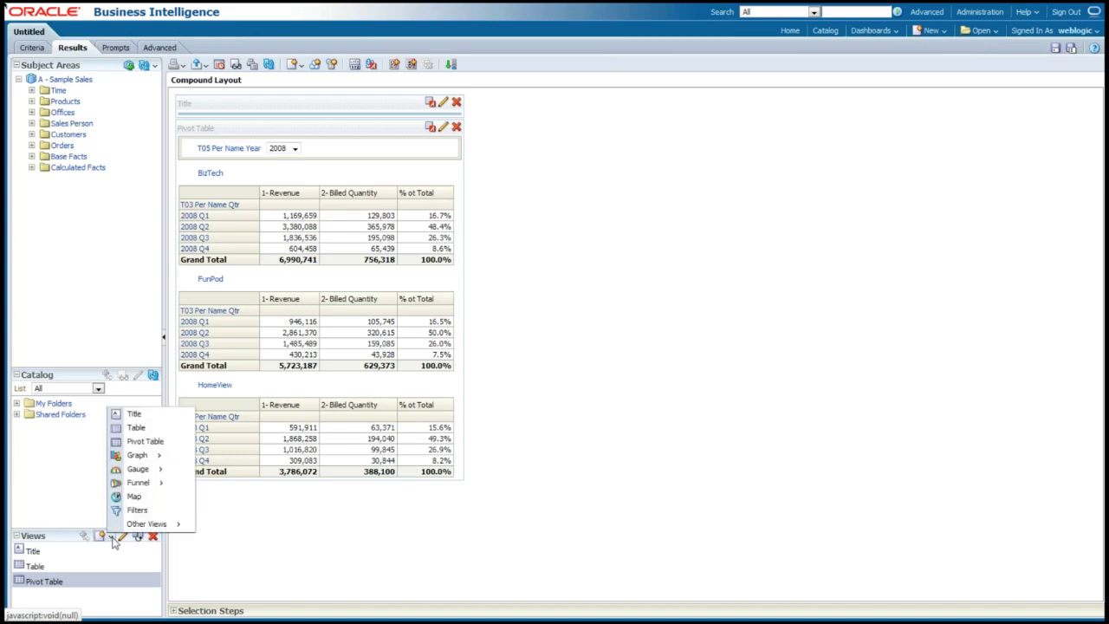
pyautogui.moveTo(135, 456)
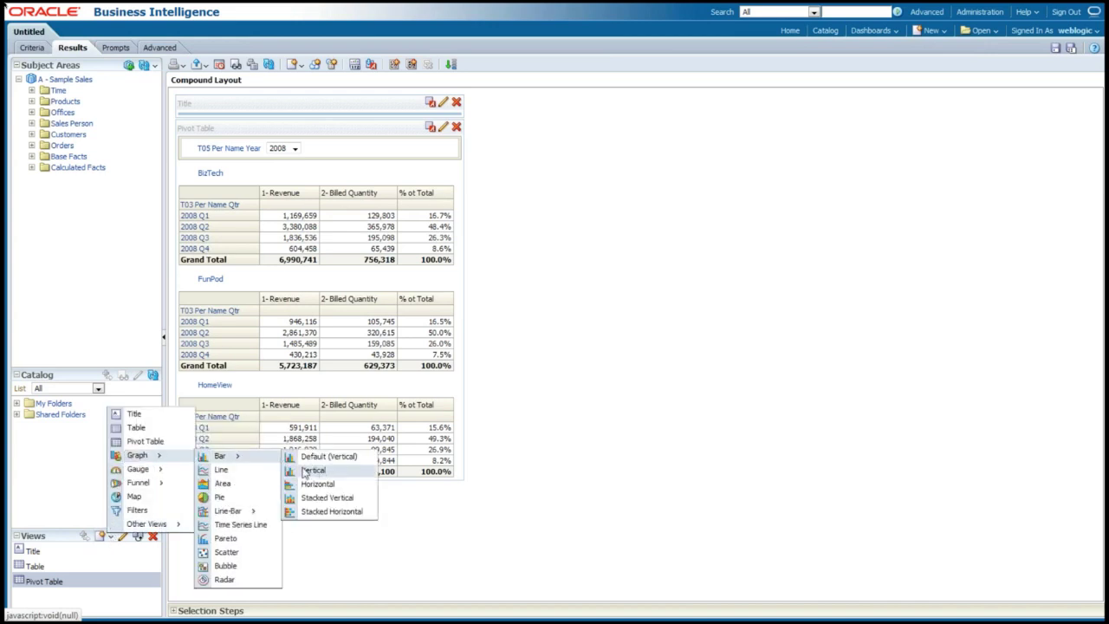
pyautogui.moveTo(242, 515)
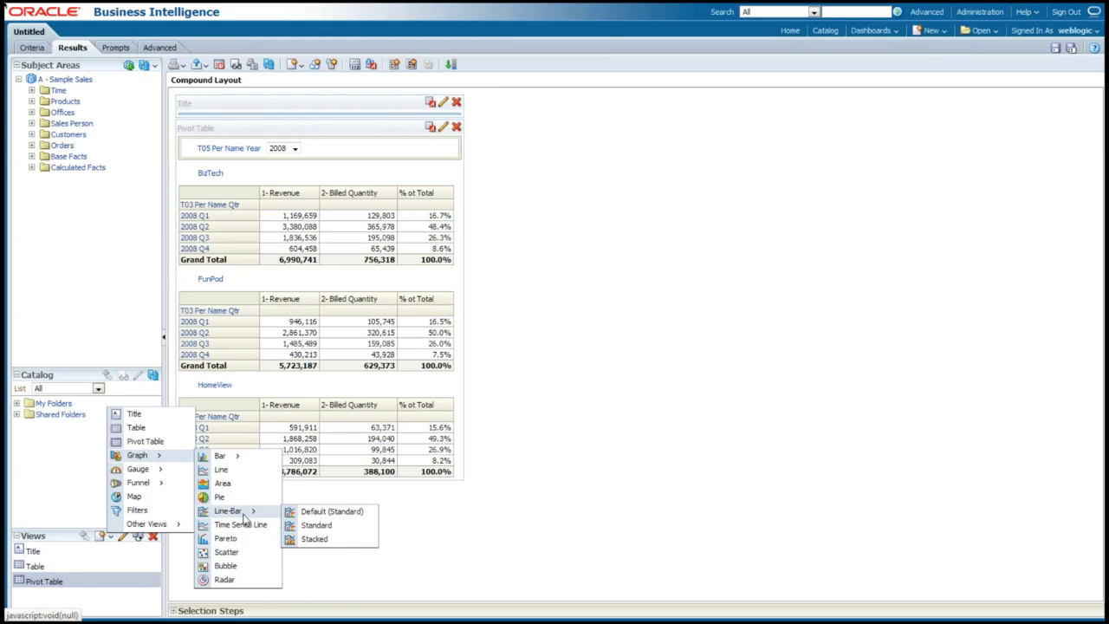
# - Add a default Line-Bar graph view and enlarge its layout area
pyautogui.click(332, 511)
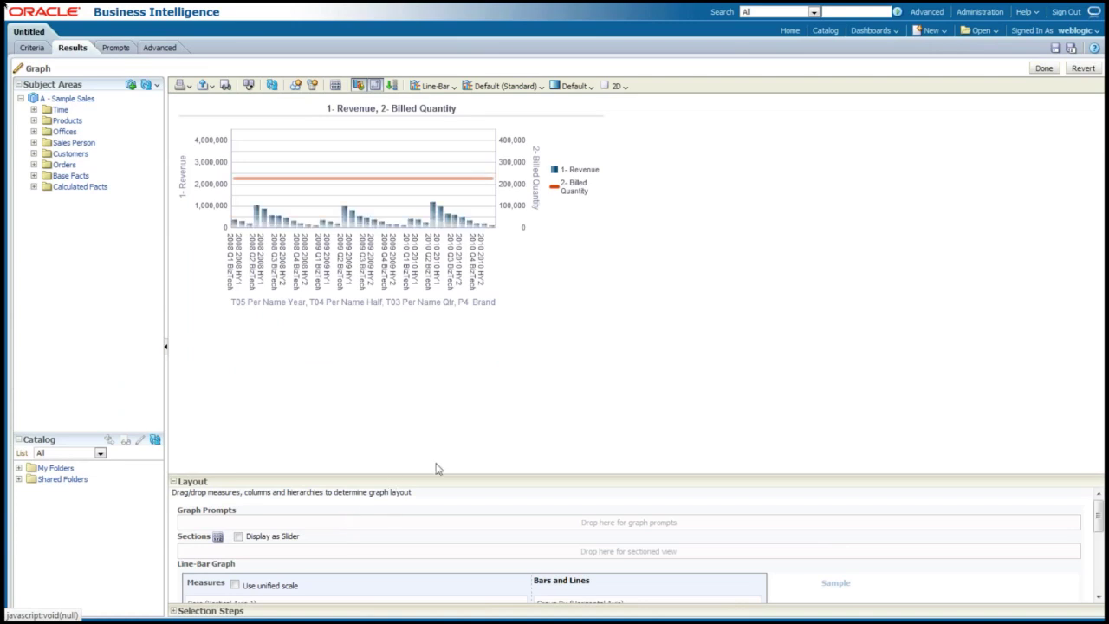
pyautogui.moveTo(435, 474); pyautogui.dragTo(438, 315)
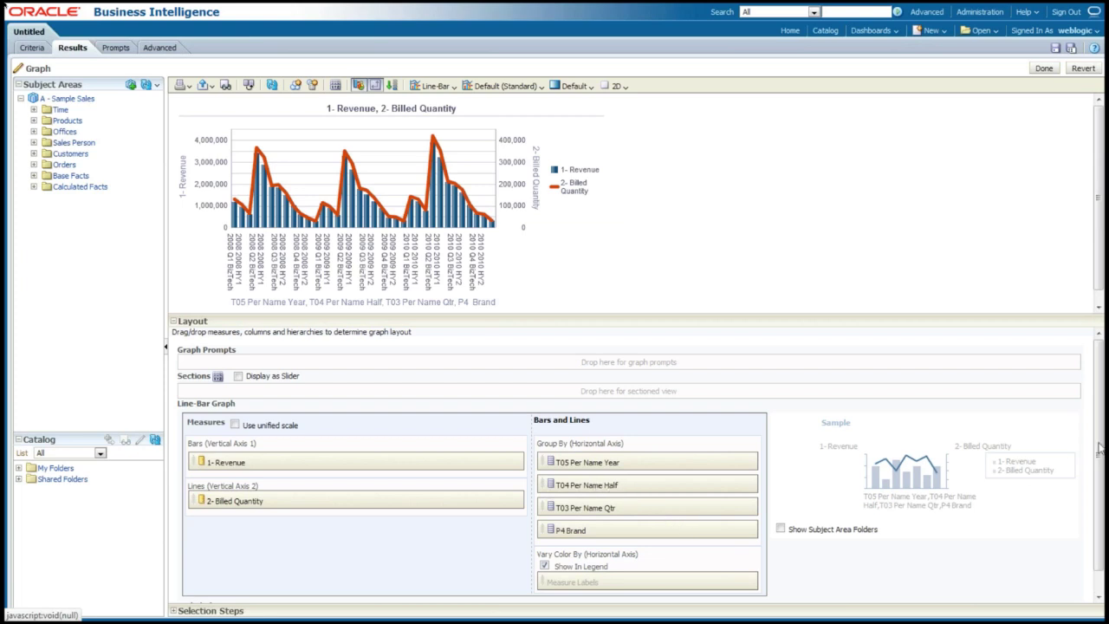
pyautogui.scroll(-1, 1098, 451)
# - Exclude T04 Per Name Half from the graph and cancel the New Calculated Item dialog
pyautogui.moveTo(639, 462); pyautogui.dragTo(616, 607)
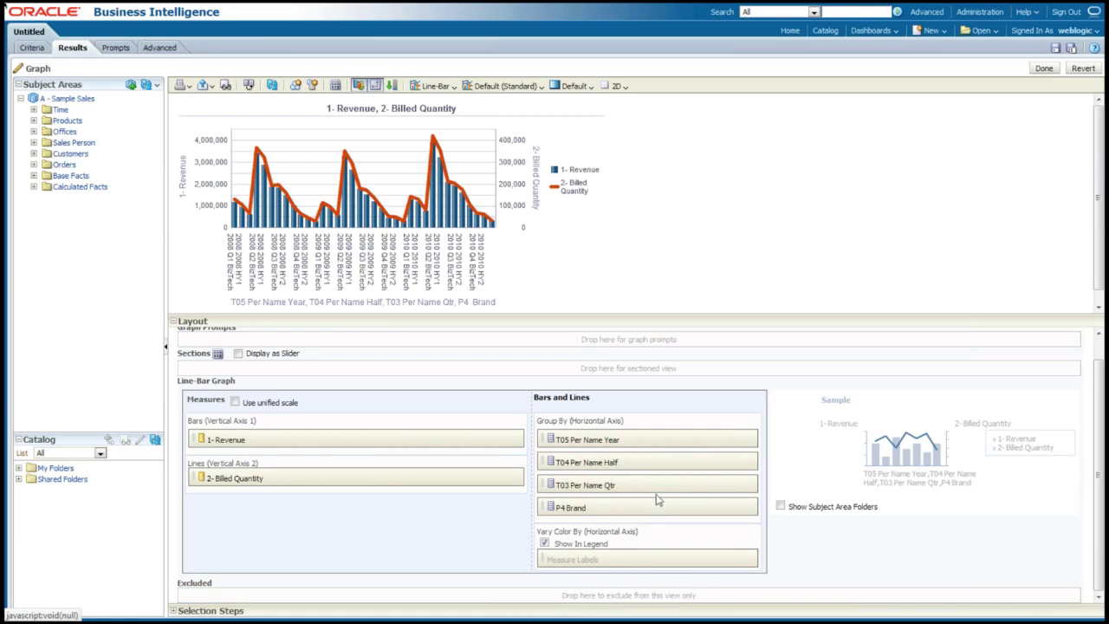
pyautogui.moveTo(641, 462); pyautogui.dragTo(503, 589)
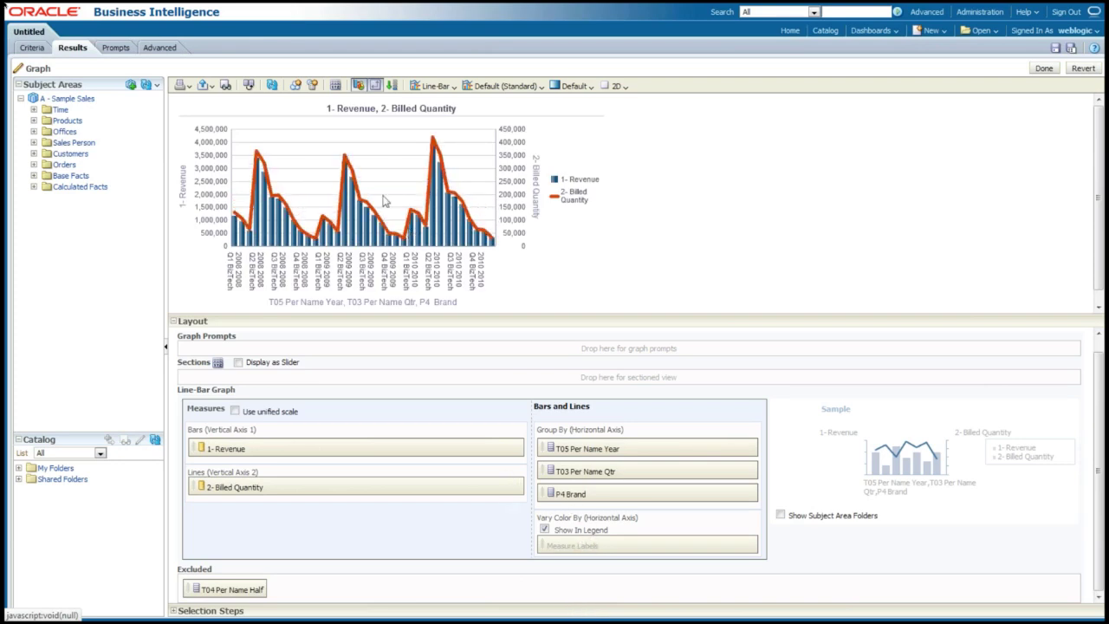
pyautogui.click(314, 86)
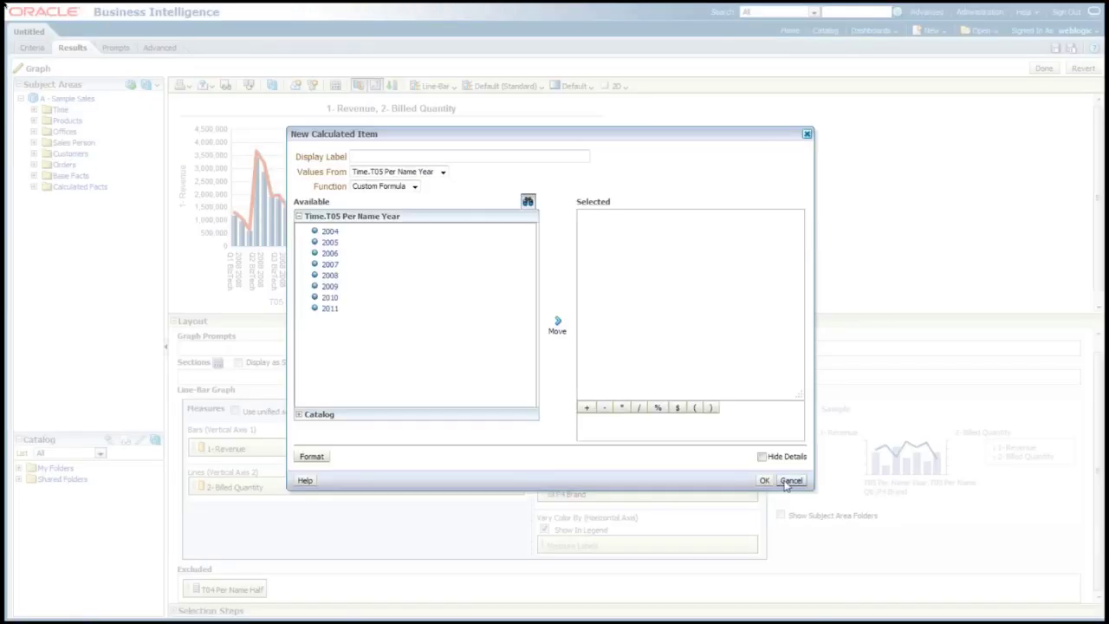
pyautogui.click(787, 486)
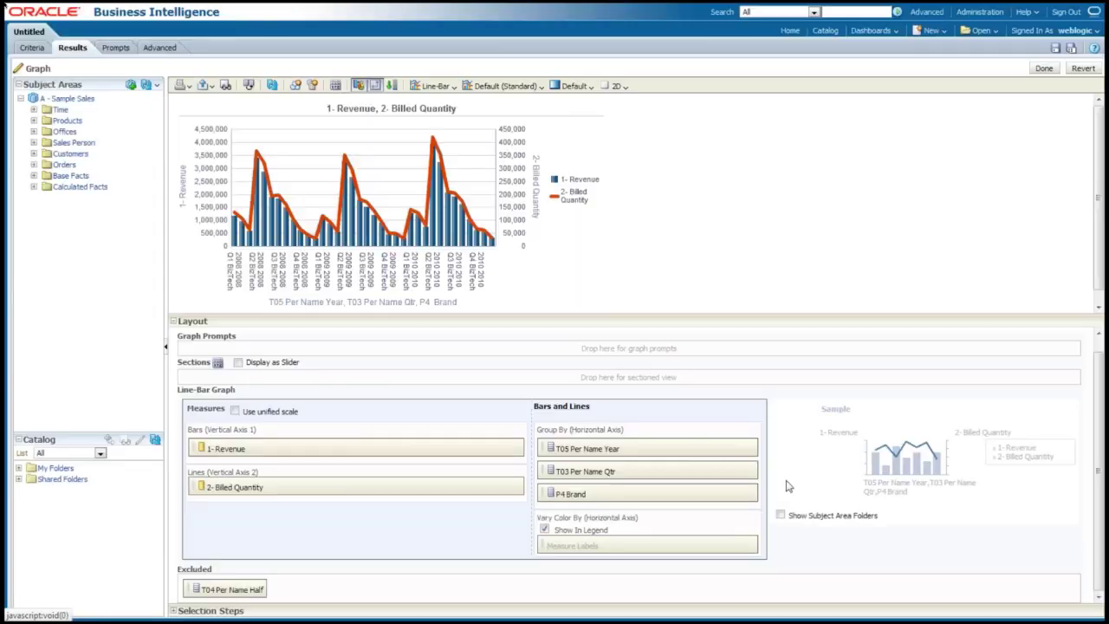
# - Add the line-bar graph to the compound layout and move it above the 2008 pivot table
pyautogui.click(1043, 69)
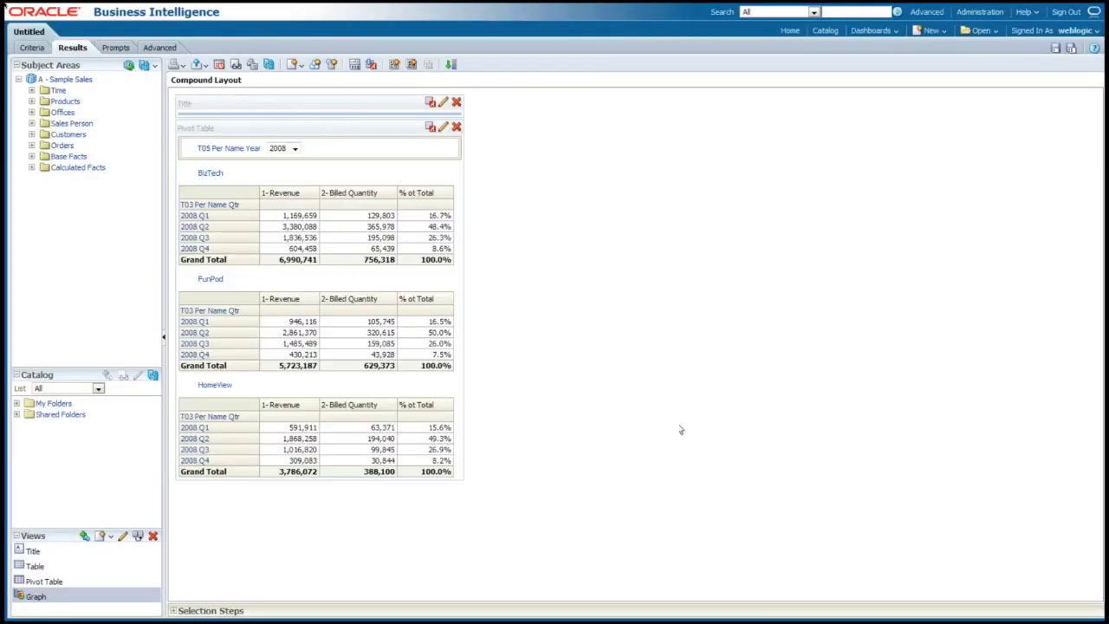
pyautogui.moveTo(35, 603); pyautogui.dragTo(445, 227)
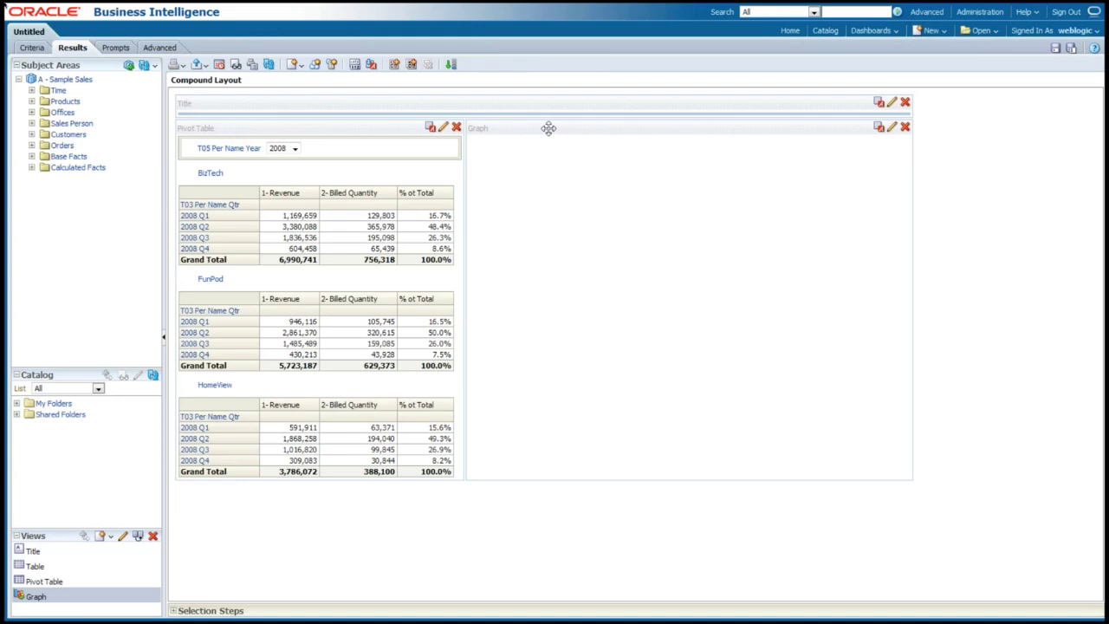
pyautogui.moveTo(550, 127); pyautogui.dragTo(434, 238)
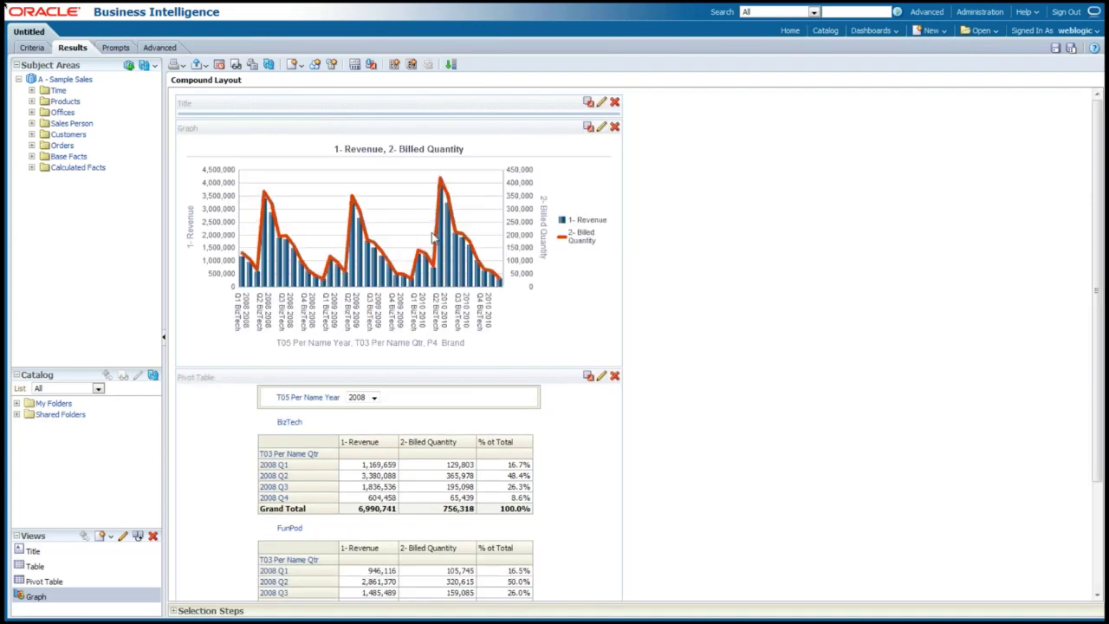
# - Save the analysis as 'Norm 1' in /My Folders
pyautogui.click(1056, 49)
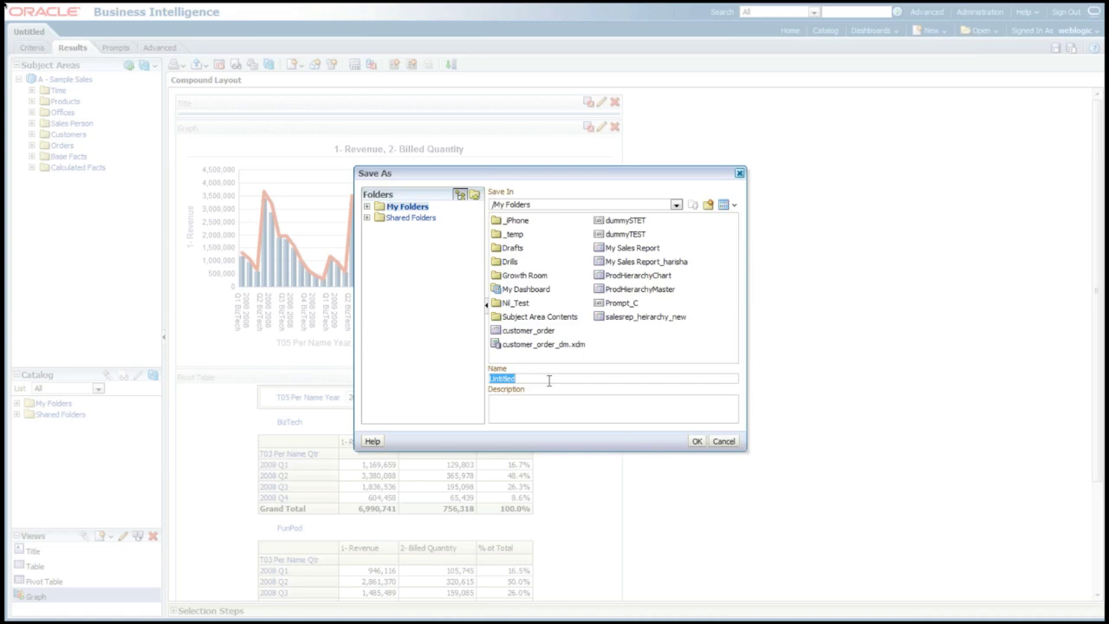
pyautogui.write('Norm 1')
pyautogui.click(697, 442)
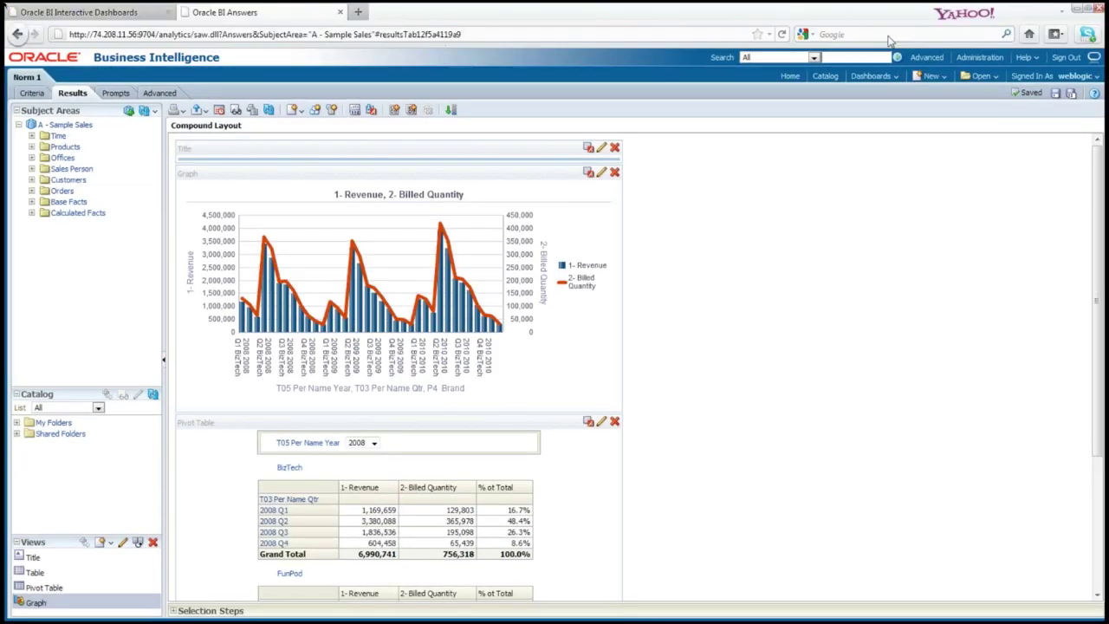
# - Go to My Dashboard's Prompt test page and bring up its Page Options menu
pyautogui.click(892, 31)
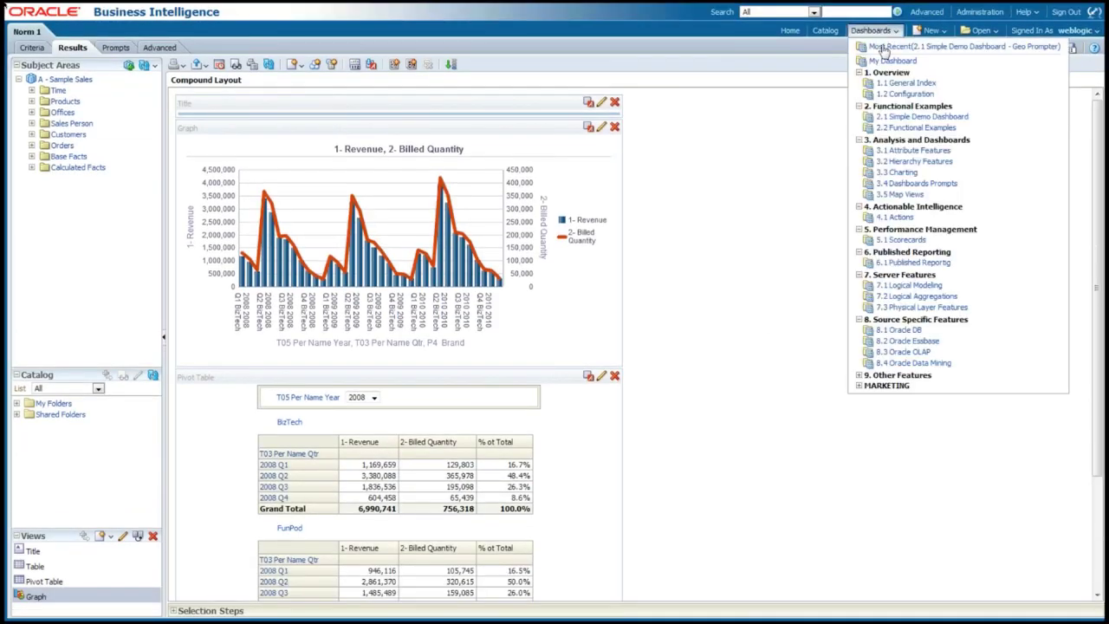
pyautogui.click(895, 61)
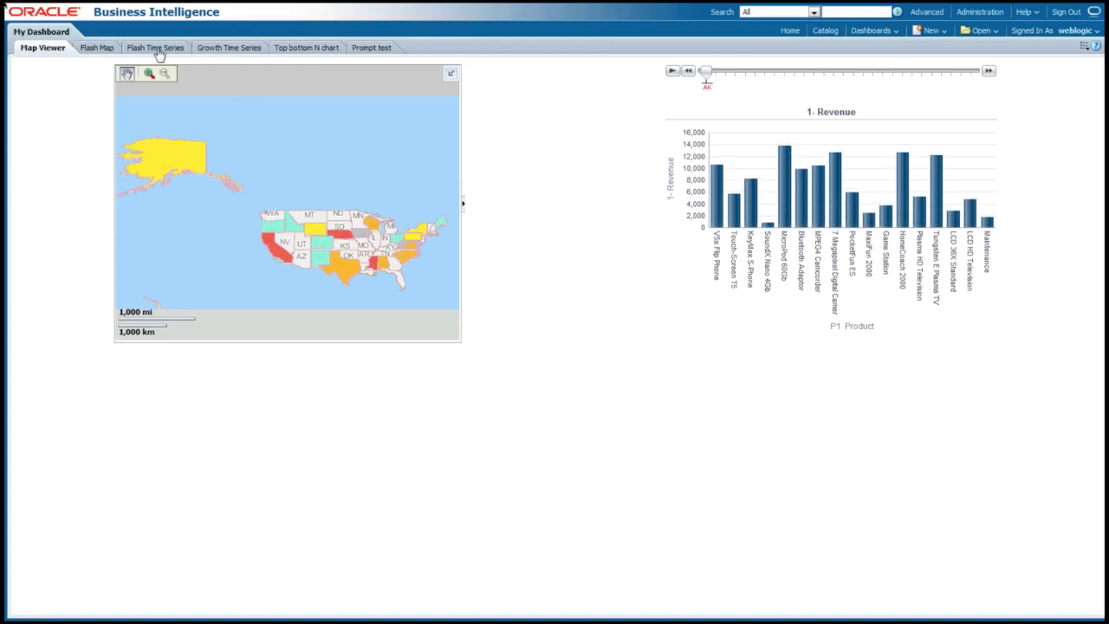
pyautogui.click(369, 50)
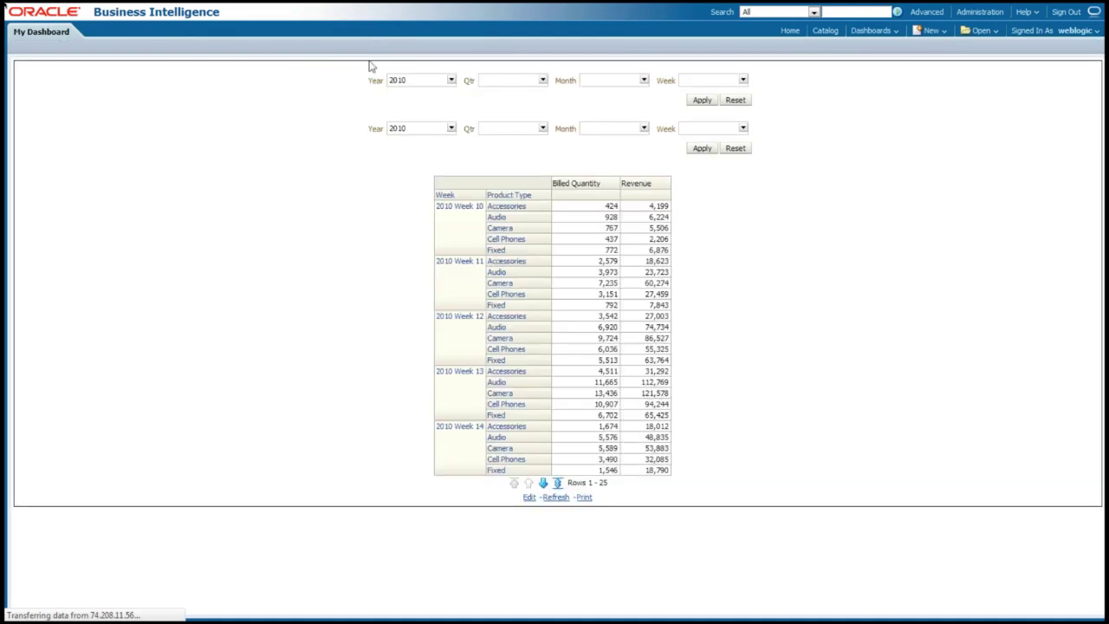
pyautogui.click(1083, 45)
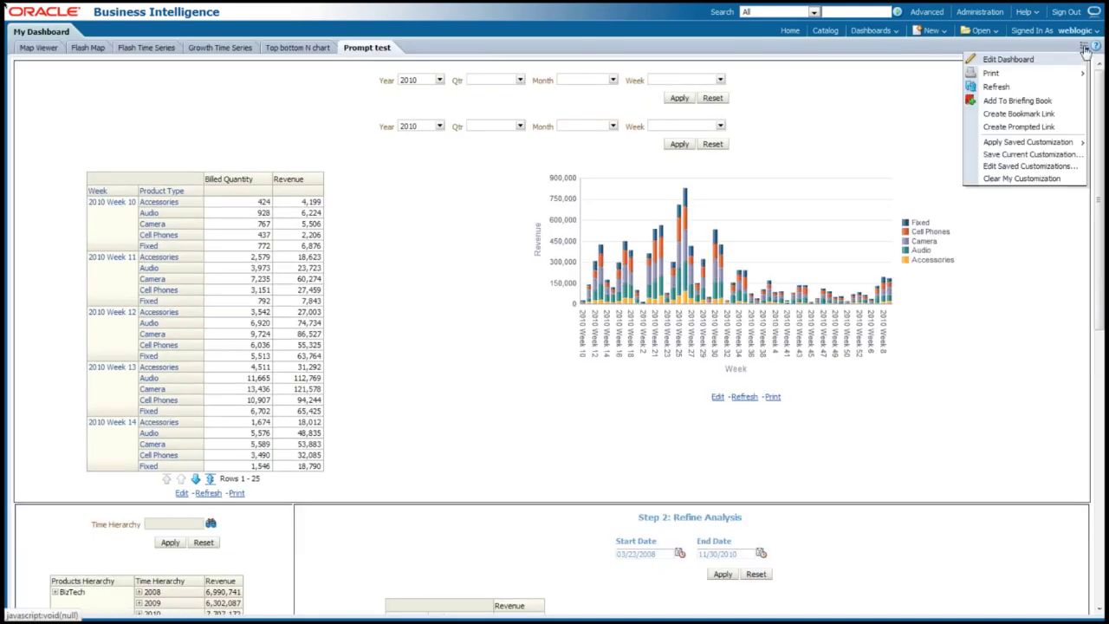
# - Edit the Prompt test page, drag Norm 1 from My Folders into Section 1, then run it
pyautogui.click(1018, 61)
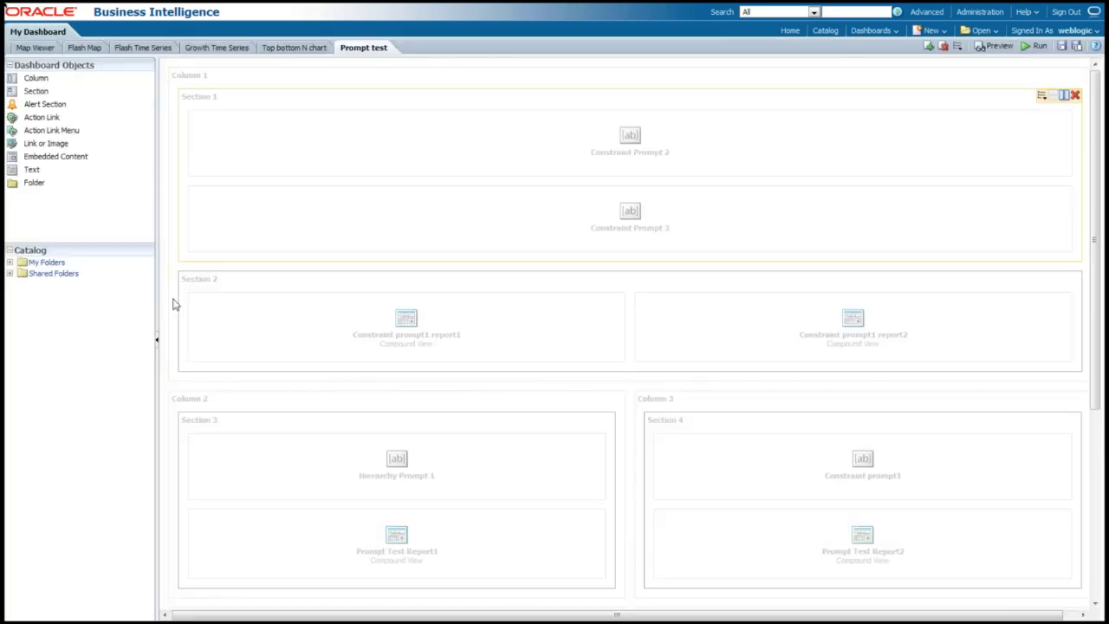
pyautogui.click(9, 262)
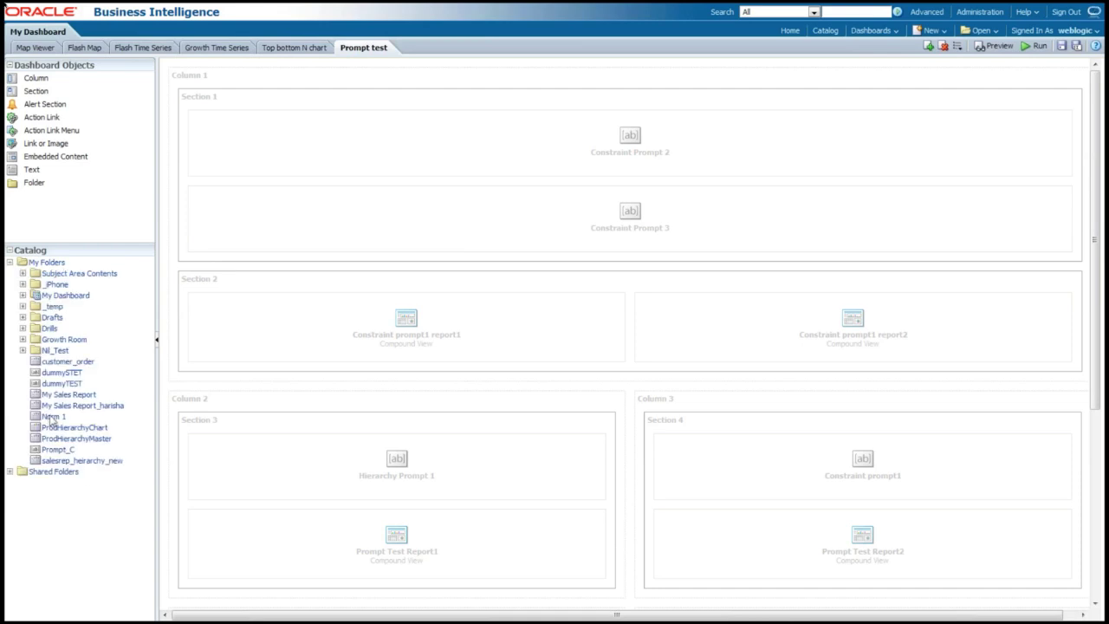
pyautogui.moveTo(51, 419); pyautogui.dragTo(561, 130)
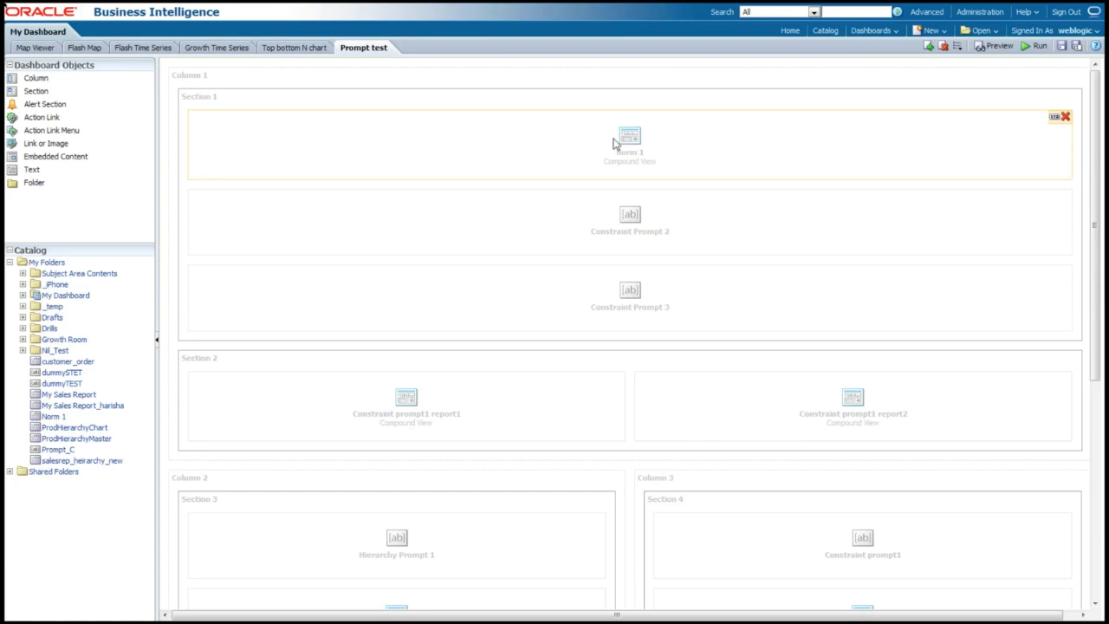
pyautogui.click(1033, 49)
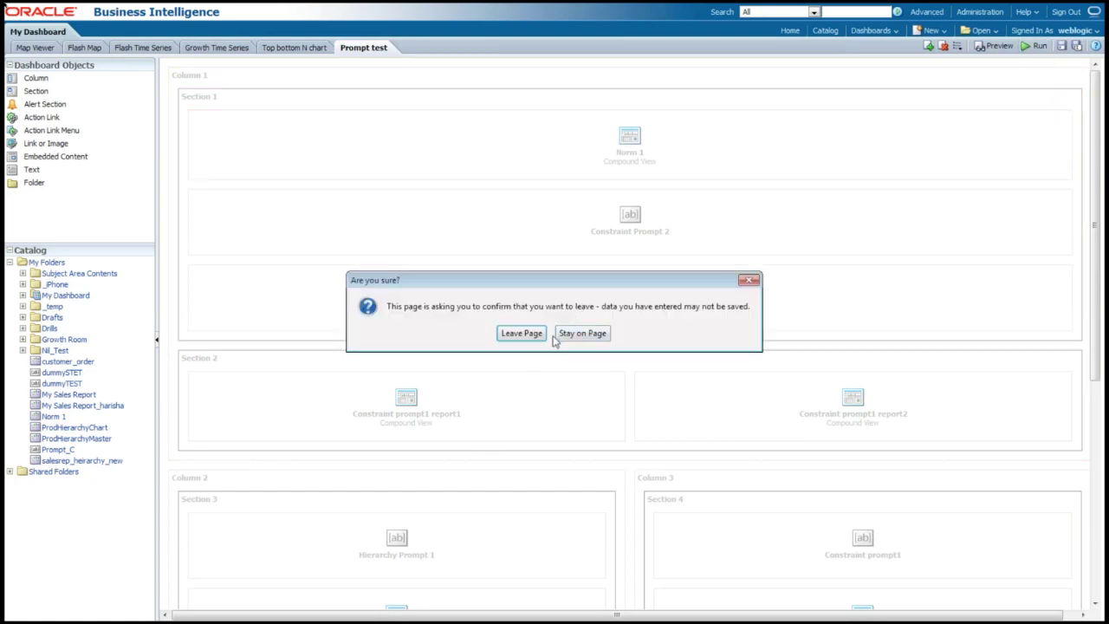
pyautogui.click(521, 333)
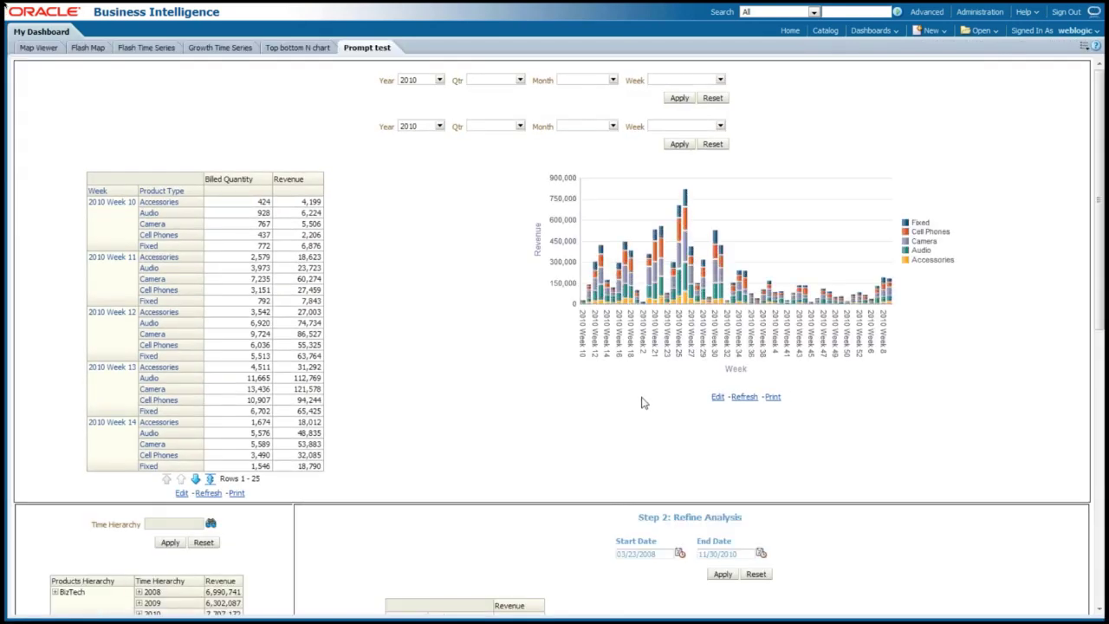
# - Return to the dashboard editor and place Norm 1 at the top of Section 1 again
pyautogui.click(1084, 45)
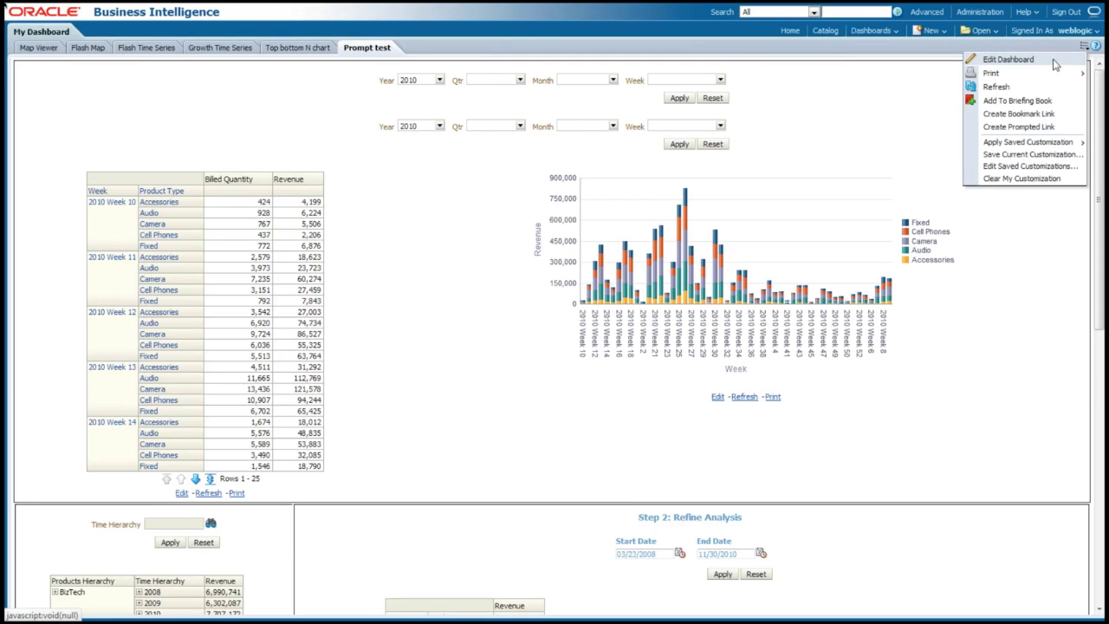
pyautogui.click(1053, 63)
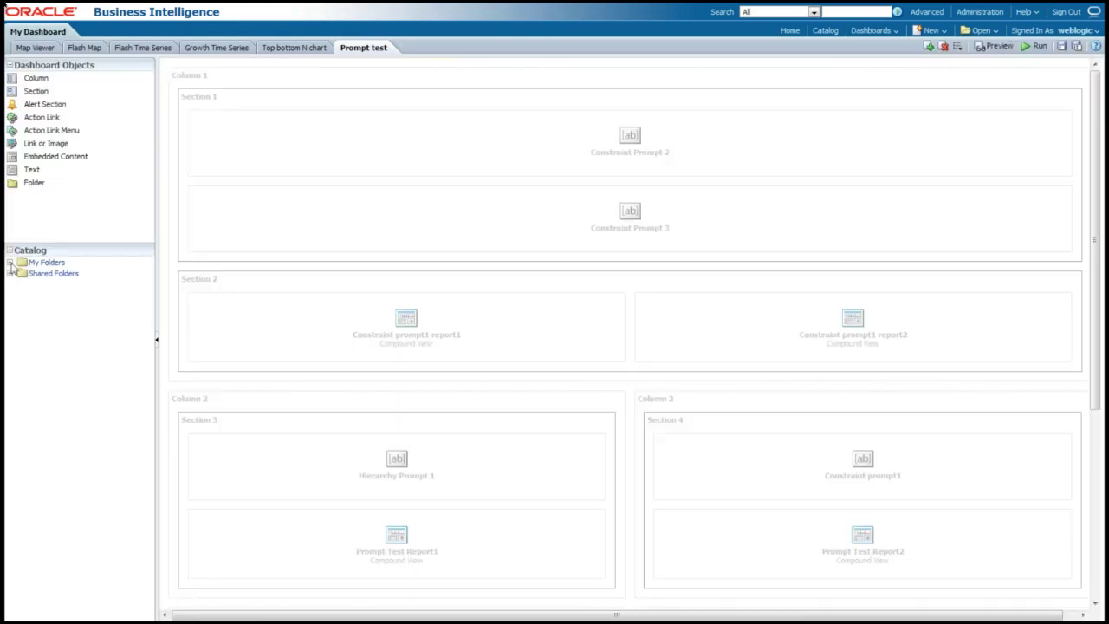
pyautogui.click(10, 261)
pyautogui.moveTo(49, 422); pyautogui.dragTo(520, 136)
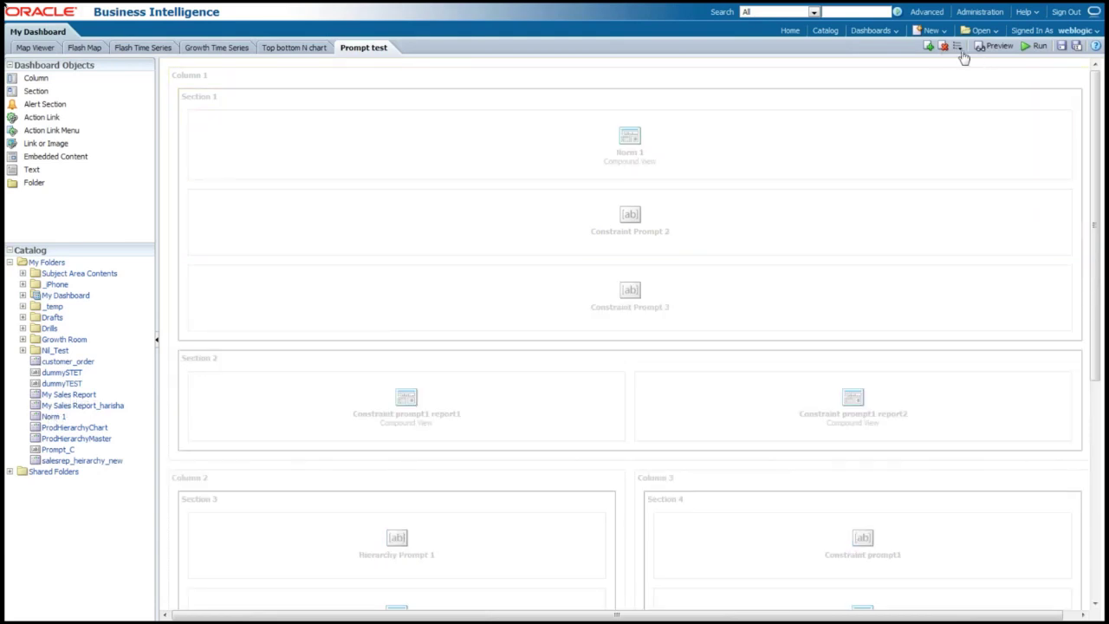
# - Save the dashboard page and switch the year prompt to 2009, then to 2010
pyautogui.click(1063, 47)
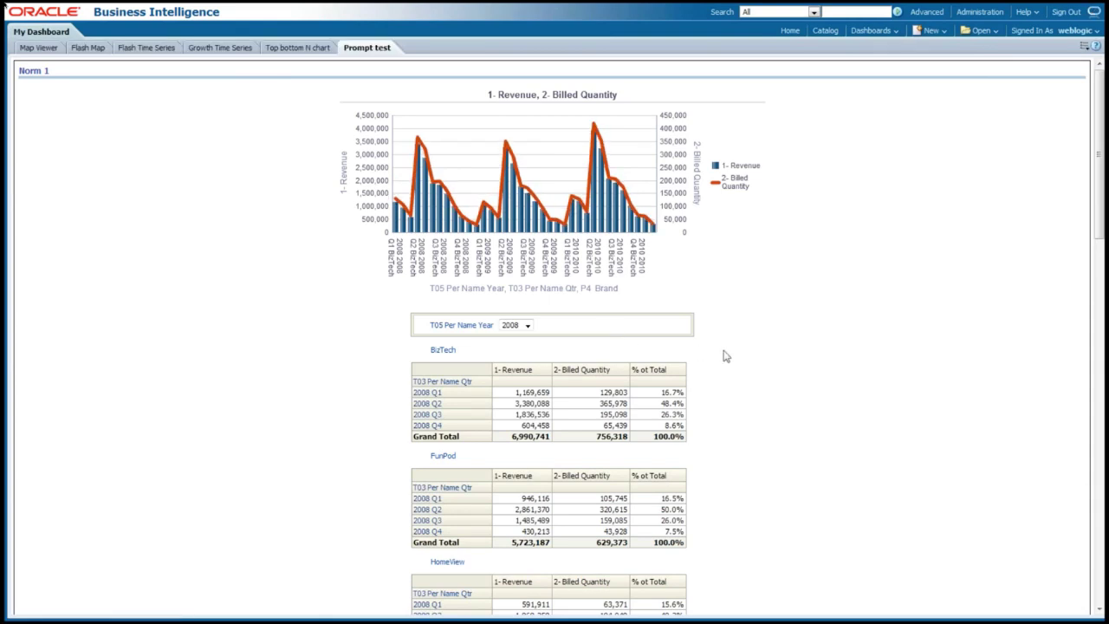
pyautogui.scroll(-1, 726, 356)
pyautogui.click(525, 299)
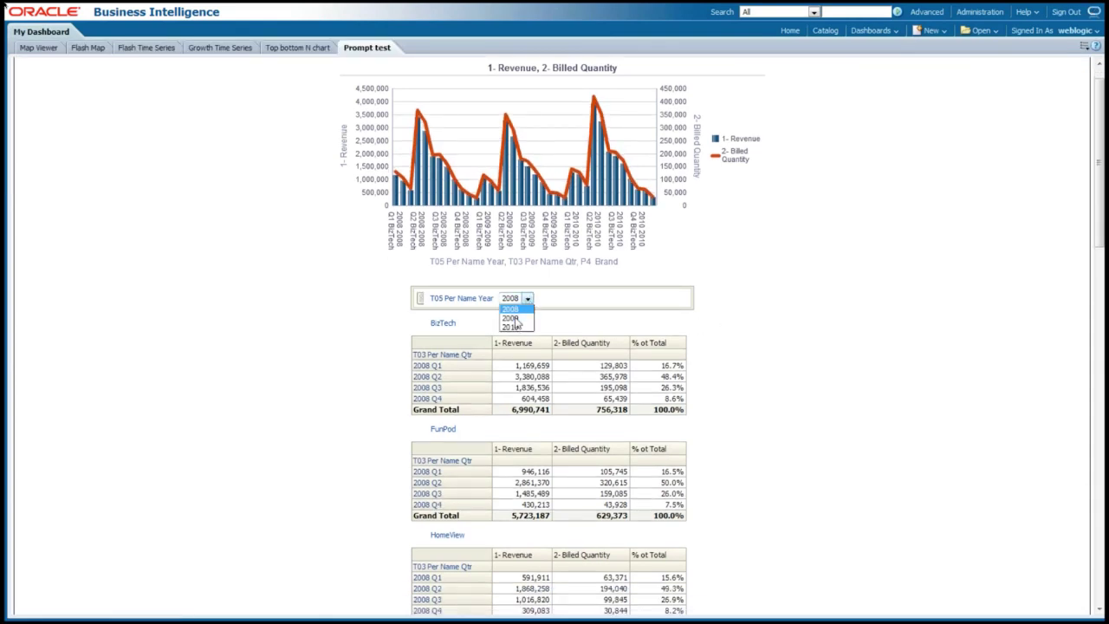
pyautogui.click(514, 319)
pyautogui.click(525, 298)
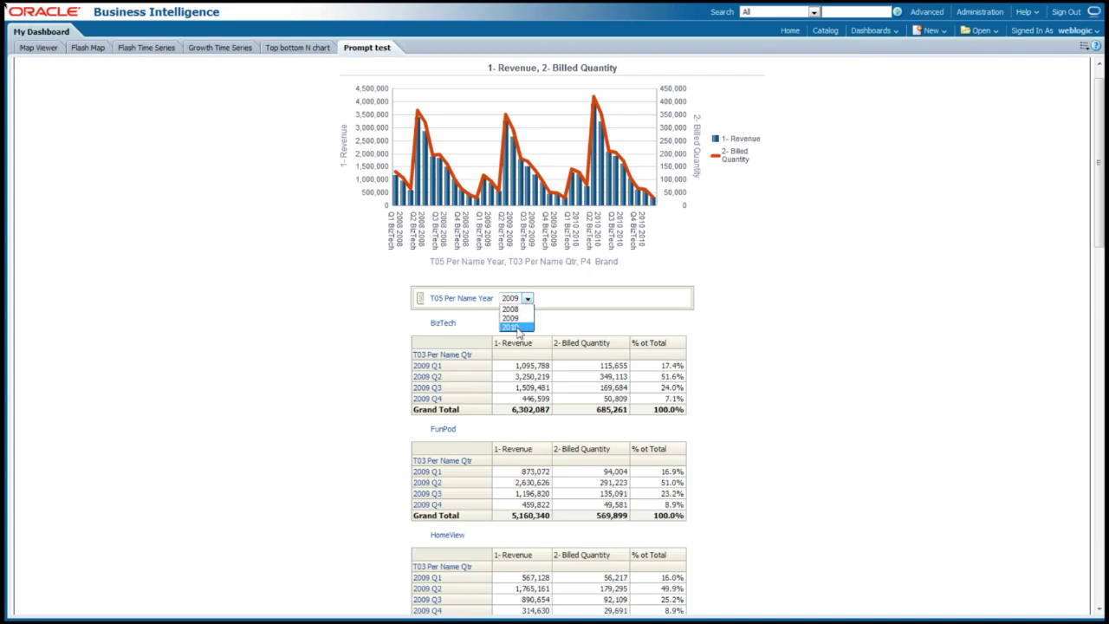
pyautogui.click(515, 327)
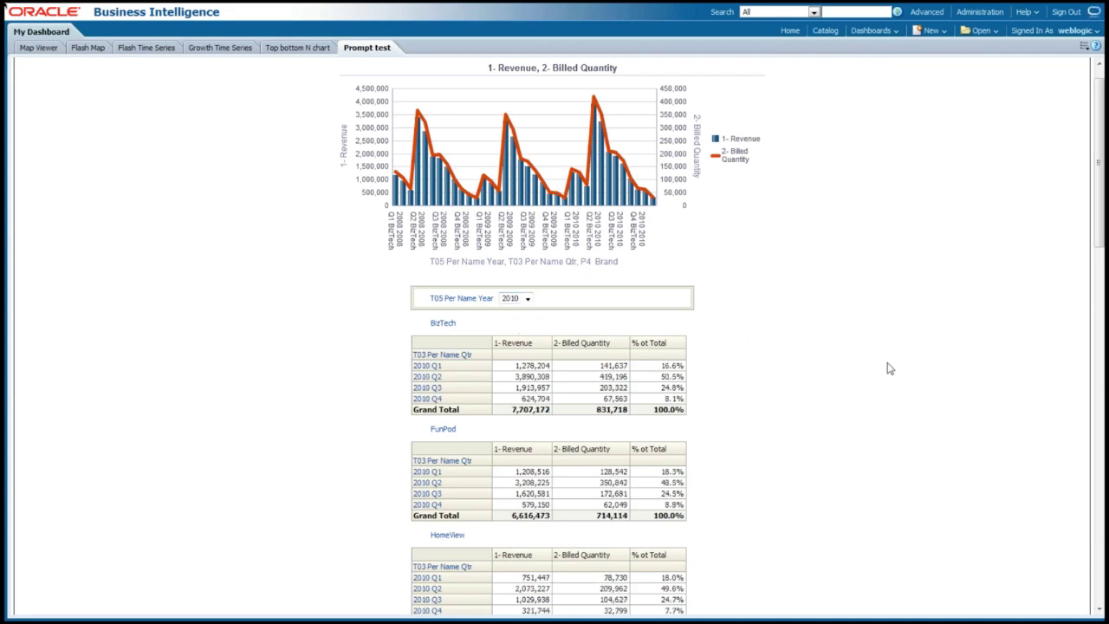
# - Go to the Oracle BI home page, leave full screen and bring PowerPoint back to the front
pyautogui.click(788, 35)
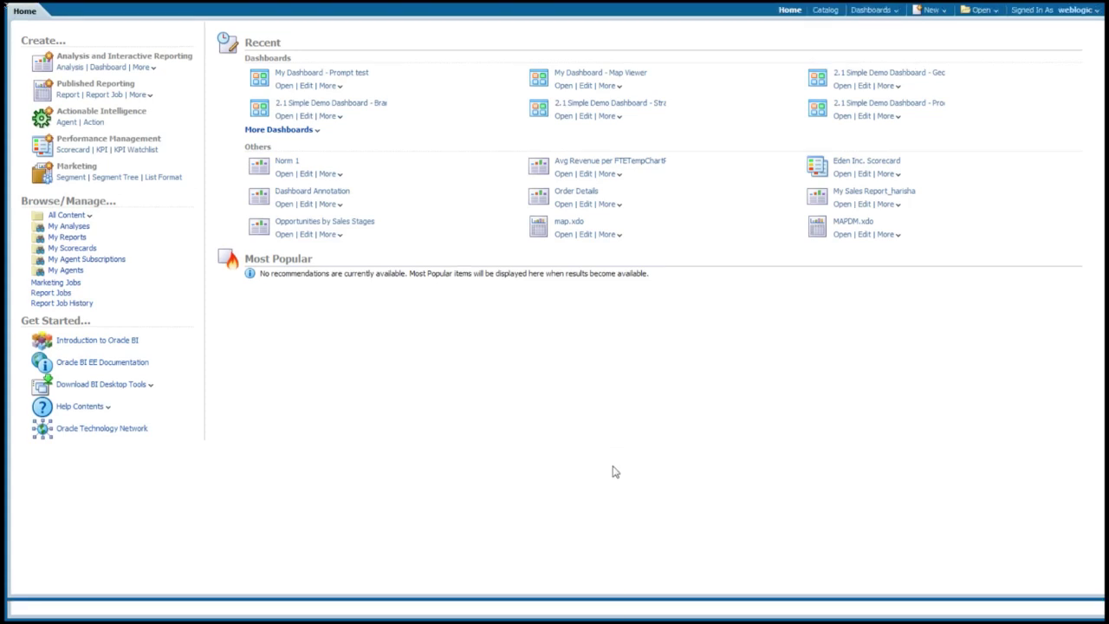
pyautogui.press('F11')
pyautogui.moveTo(314, 613)
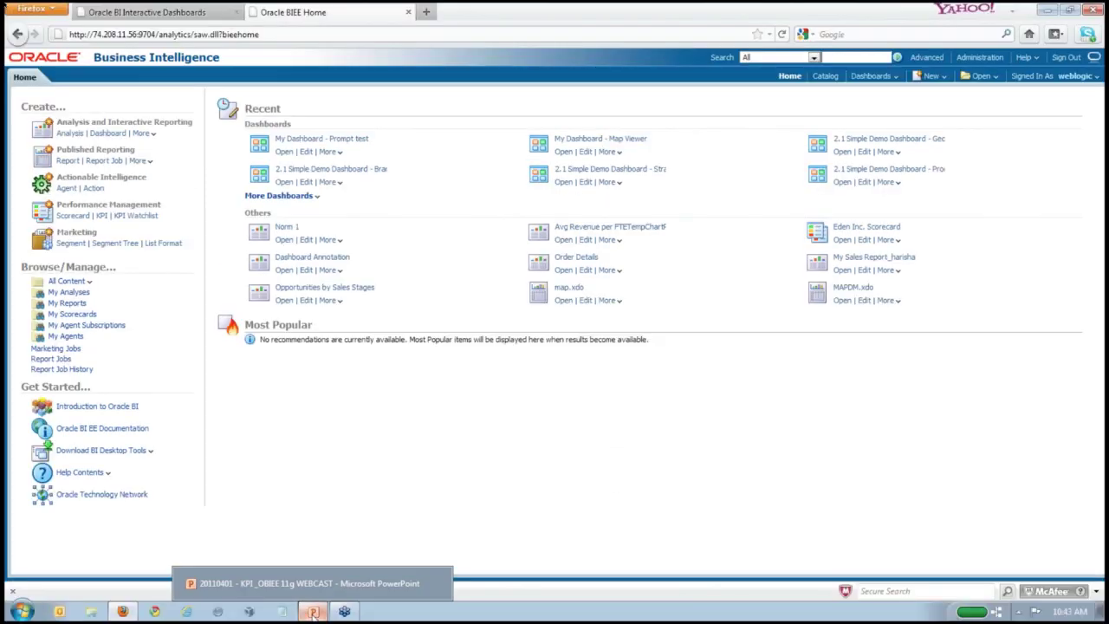
pyautogui.click(312, 611)
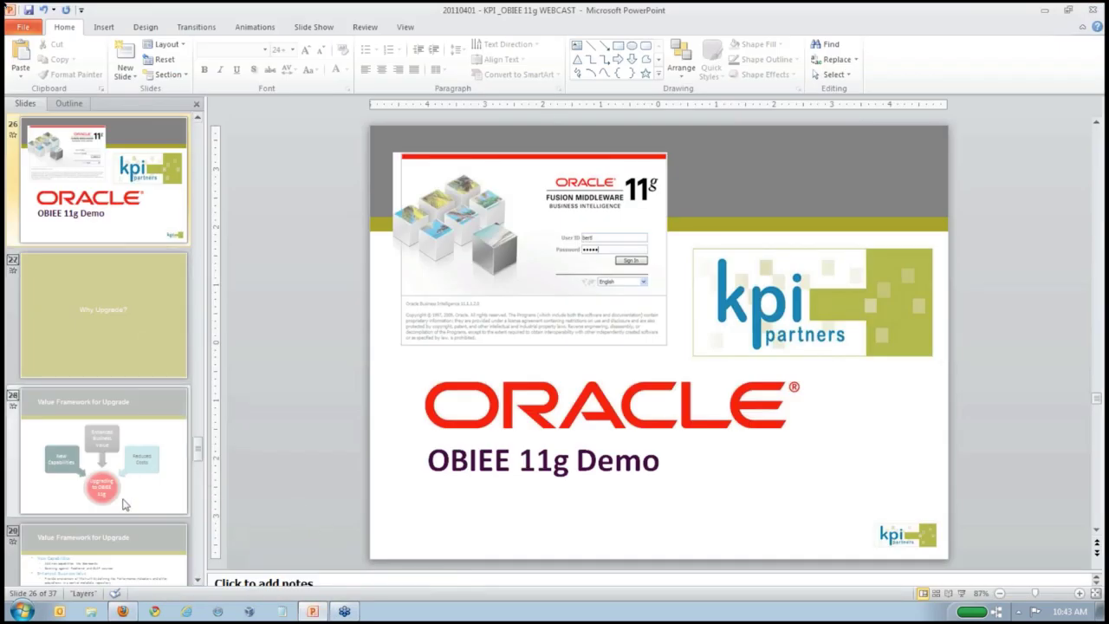
pyautogui.scroll(-3, 121, 250)
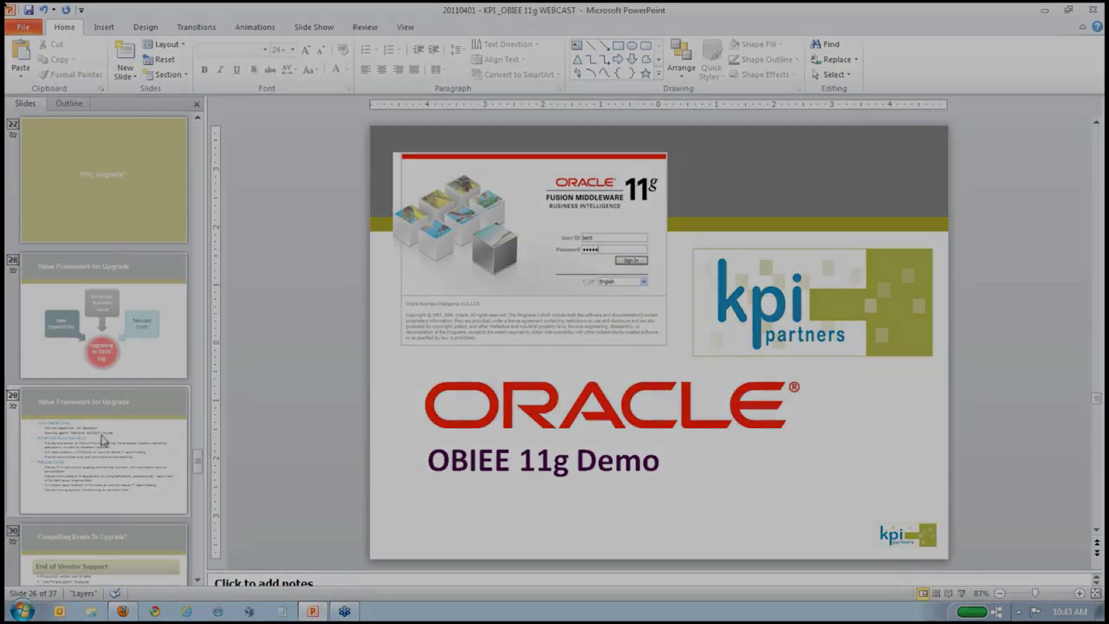